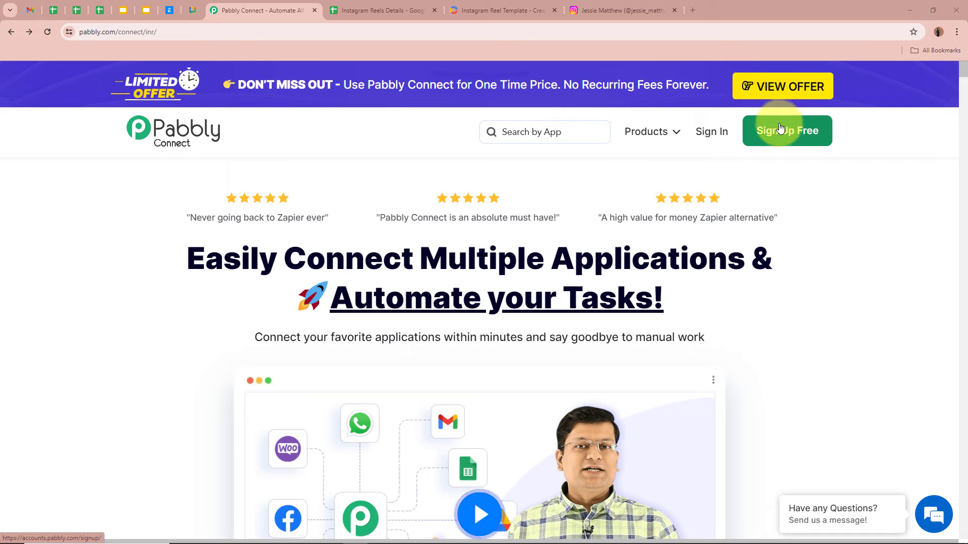
# Sign in to the Pabbly account and open the Pabbly Connect dashboard from the list of all apps.
pyautogui.click(712, 137)
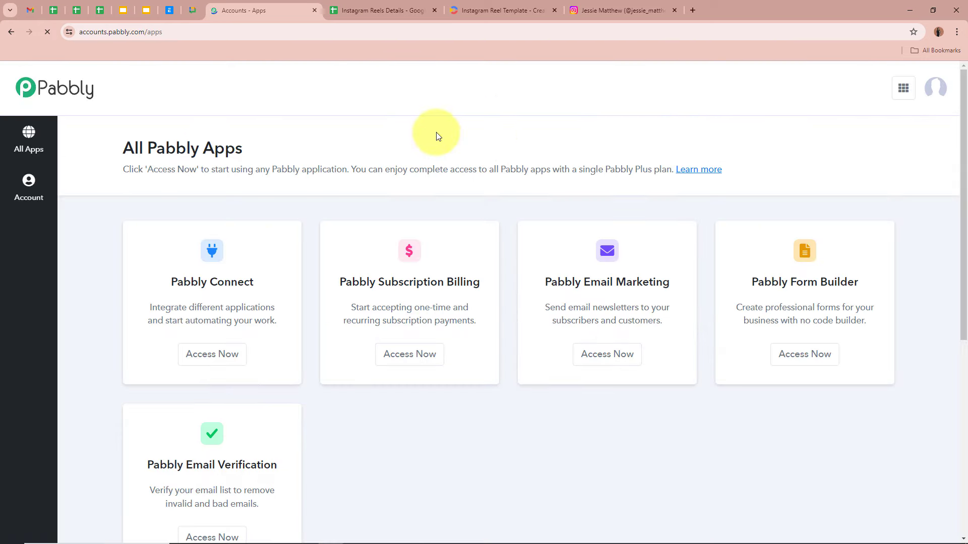
pyautogui.moveTo(126, 148); pyautogui.dragTo(243, 146)
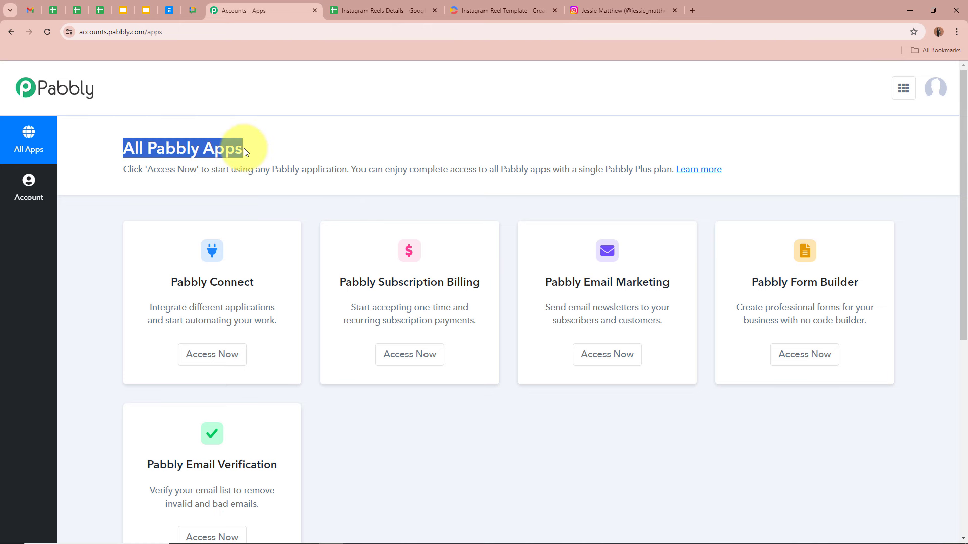
pyautogui.click(246, 151)
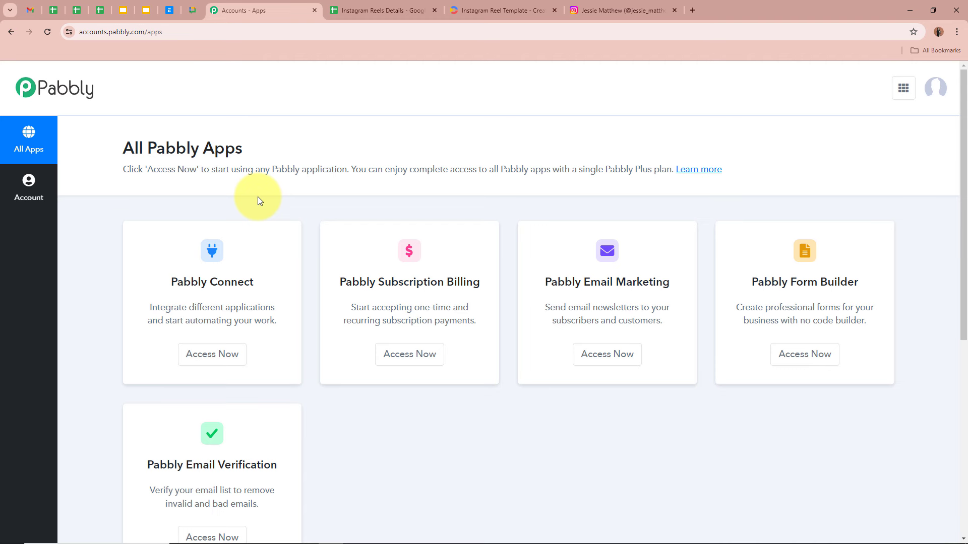
pyautogui.moveTo(170, 281); pyautogui.dragTo(261, 282)
pyautogui.click(260, 277)
pyautogui.click(233, 348)
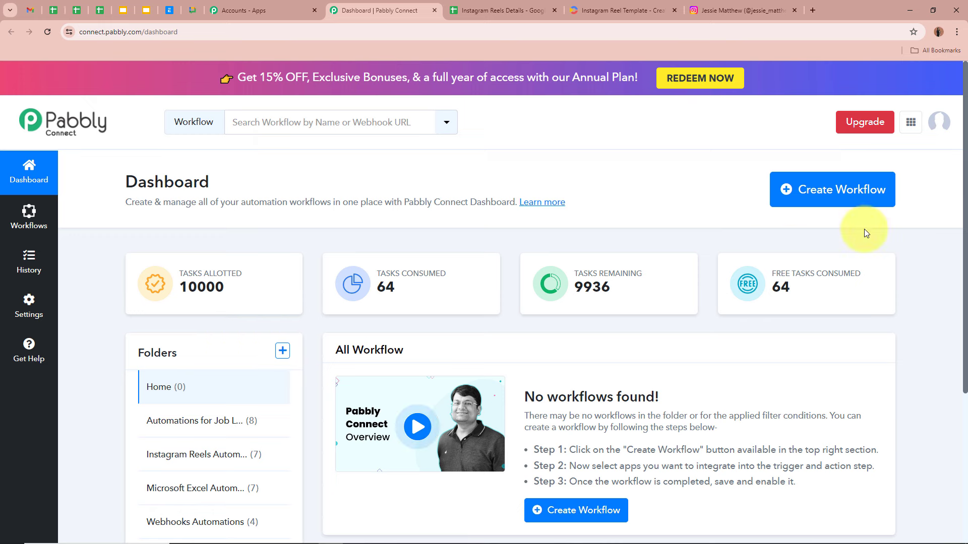
# Start a new workflow and name it "How to Create Instagram Reels Automatically in Just Minutes".
pyautogui.click(822, 189)
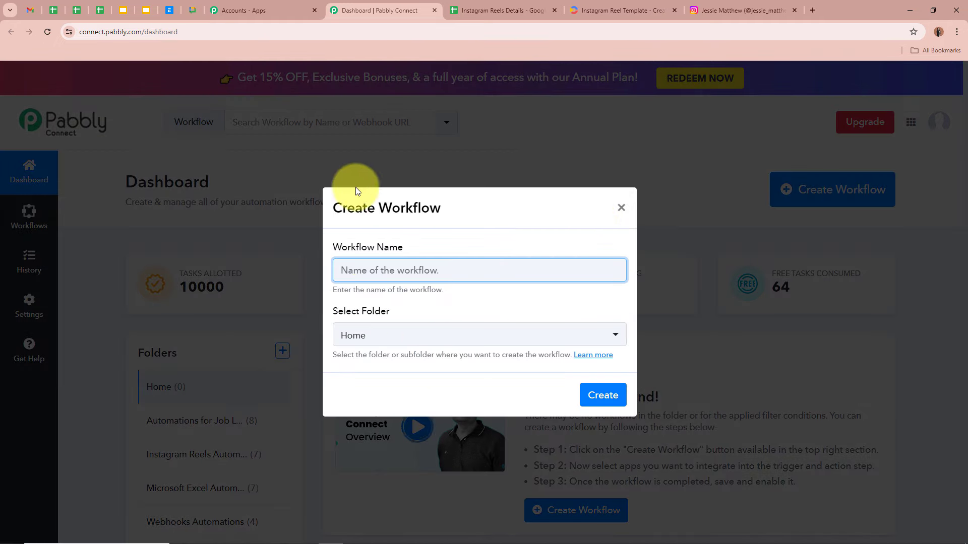
pyautogui.moveTo(325, 246); pyautogui.dragTo(380, 275)
pyautogui.moveTo(333, 311); pyautogui.dragTo(379, 312)
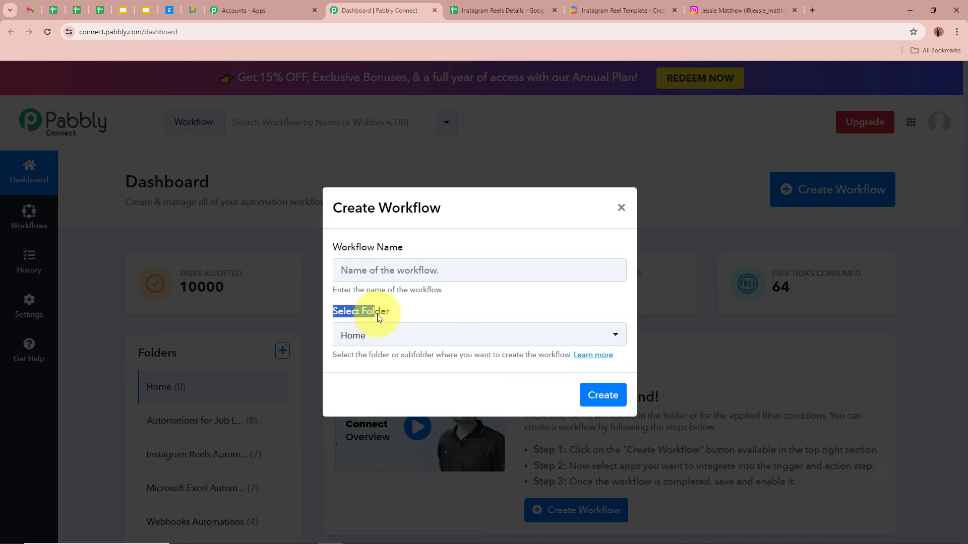
pyautogui.click(382, 275)
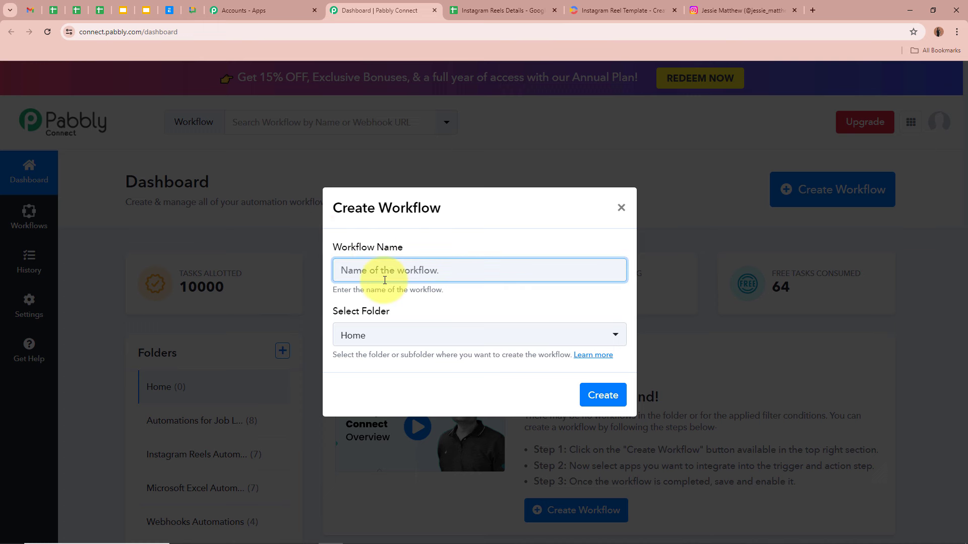
pyautogui.write('How to Create Instagram Reels Automatically in Just Minutes')
pyautogui.click(467, 307)
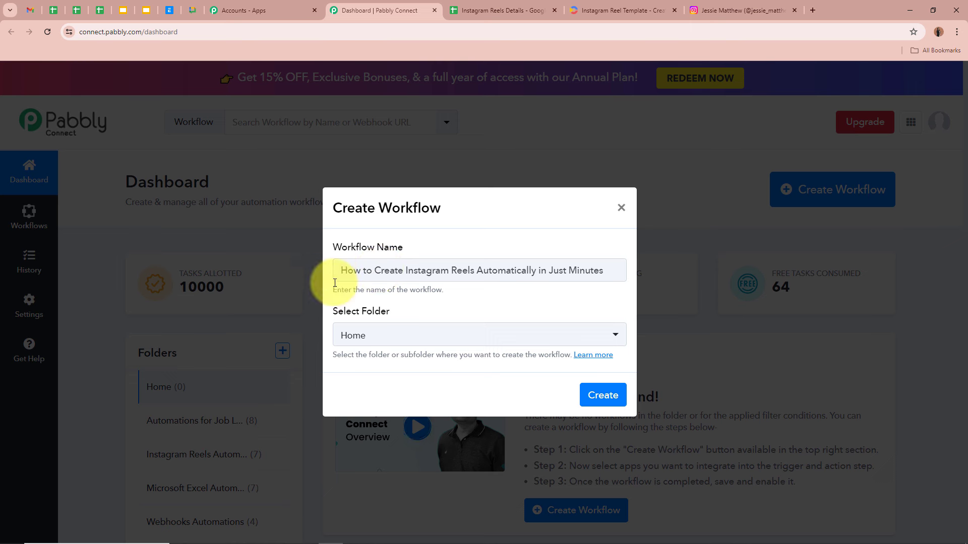
pyautogui.moveTo(334, 312); pyautogui.dragTo(422, 309)
pyautogui.click(421, 309)
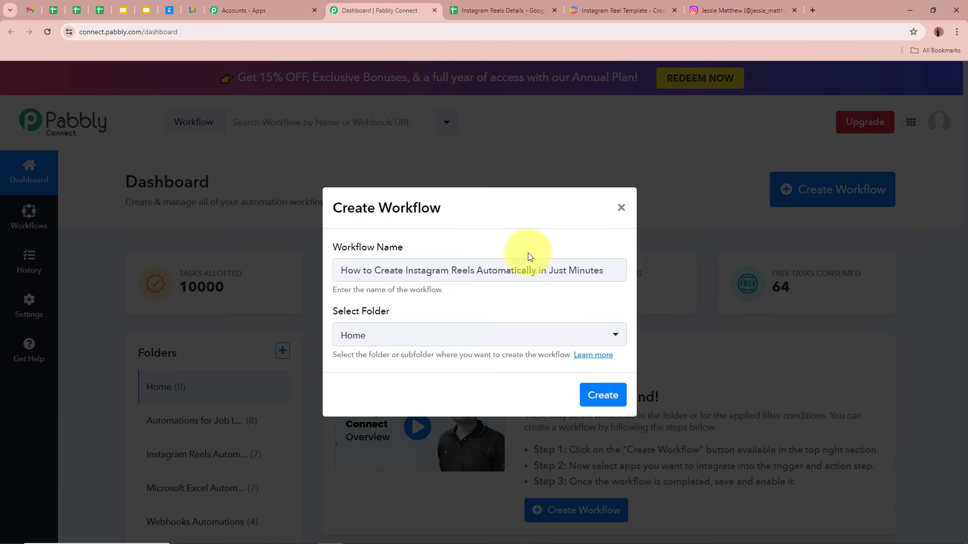
# Choose the Instagram Reels Automations folder for the workflow and create it.
pyautogui.click(404, 334)
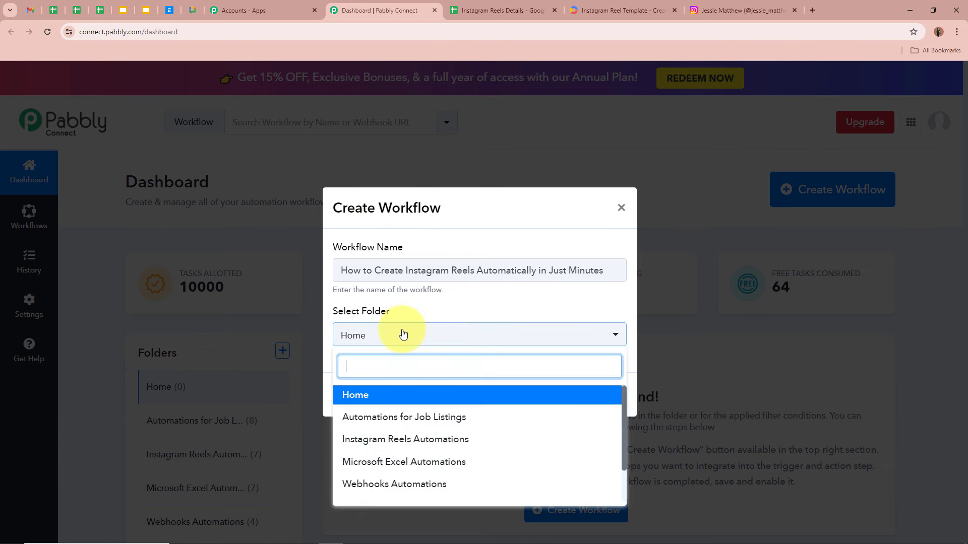
pyautogui.click(401, 441)
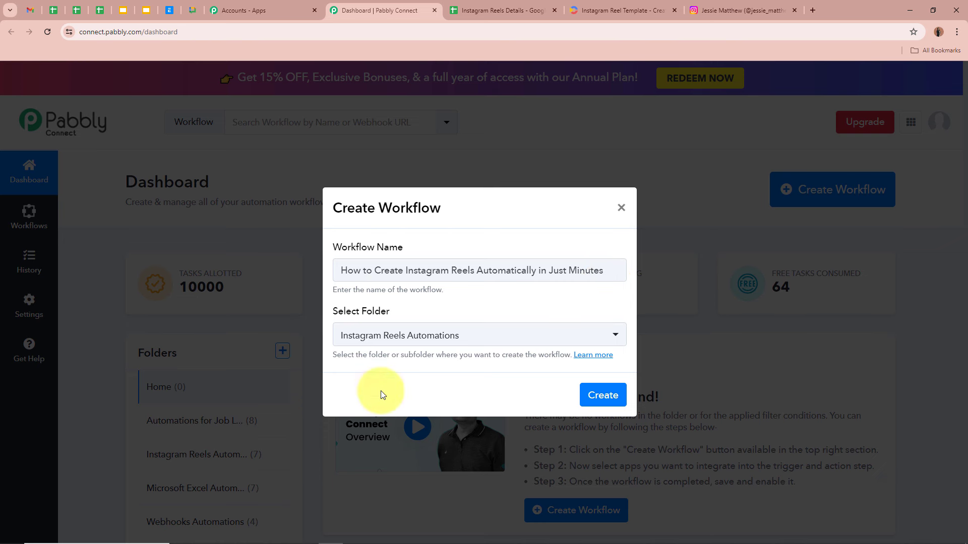
pyautogui.click(605, 398)
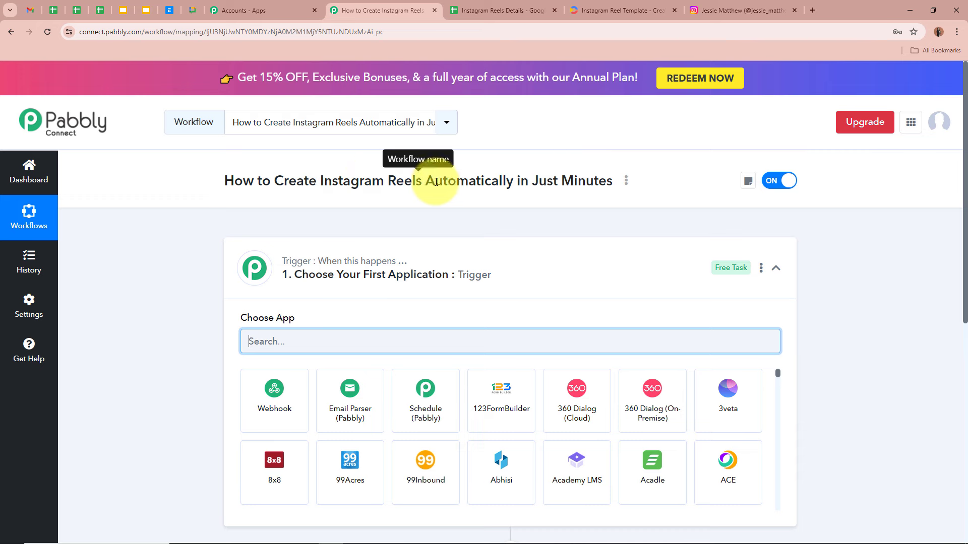
# Find Google Sheets among the trigger applications and set it as the workflow's trigger app.
pyautogui.click(634, 278)
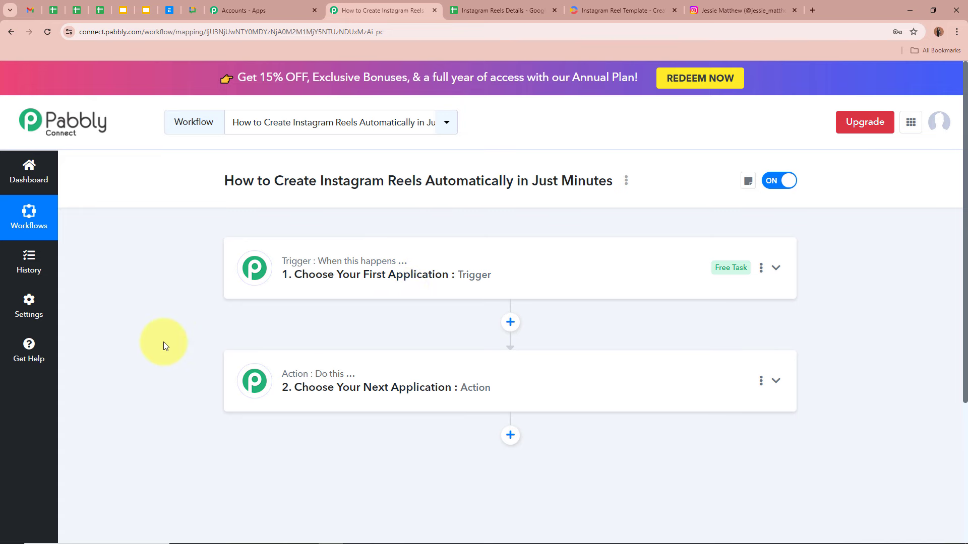
pyautogui.click(776, 267)
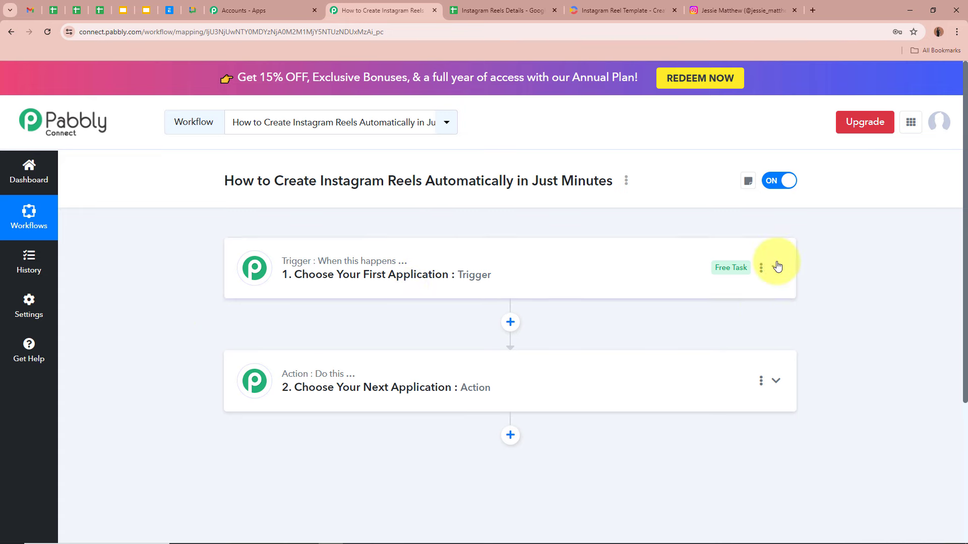
pyautogui.click(482, 351)
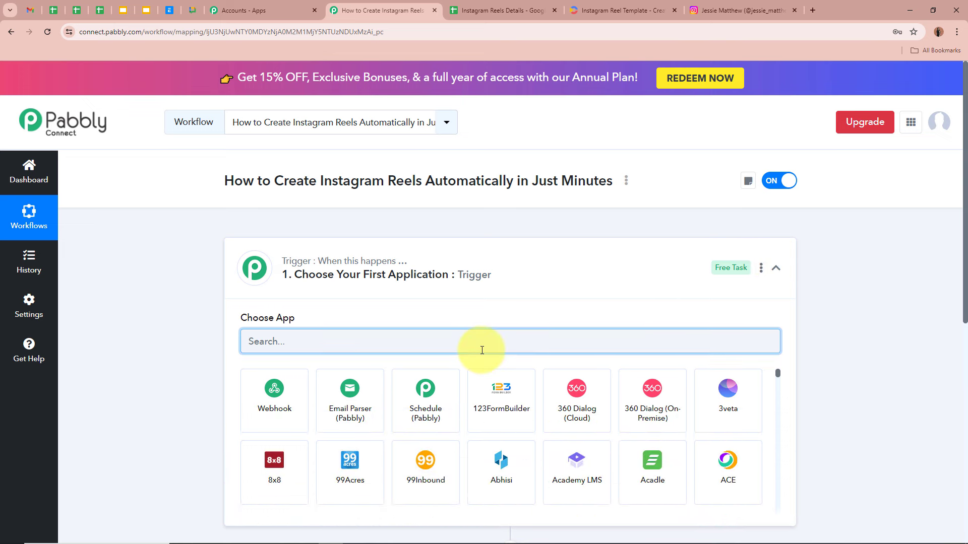
pyautogui.write('Google')
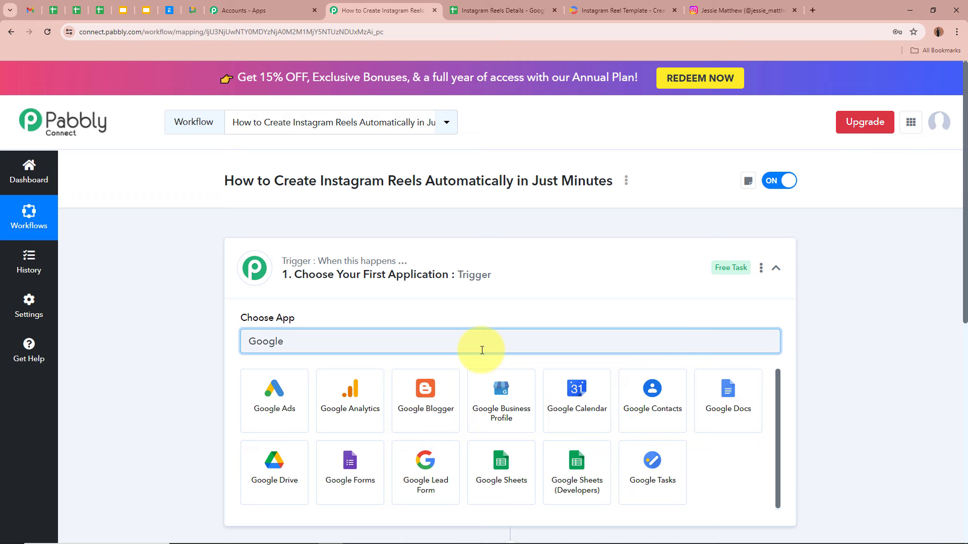
pyautogui.click(498, 459)
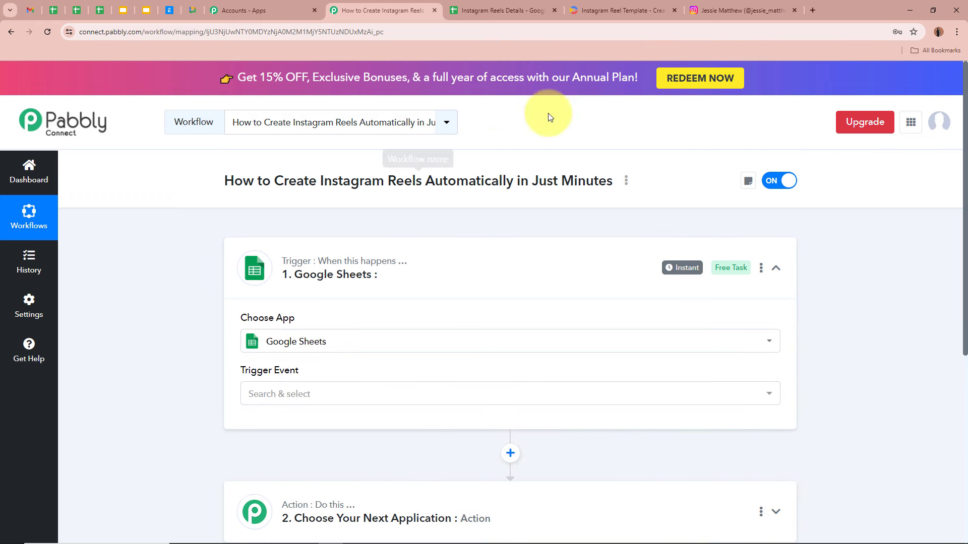
# Switch to the Instagram Reels Details spreadsheet and examine its Captions and Texts column headers.
pyautogui.click(537, 11)
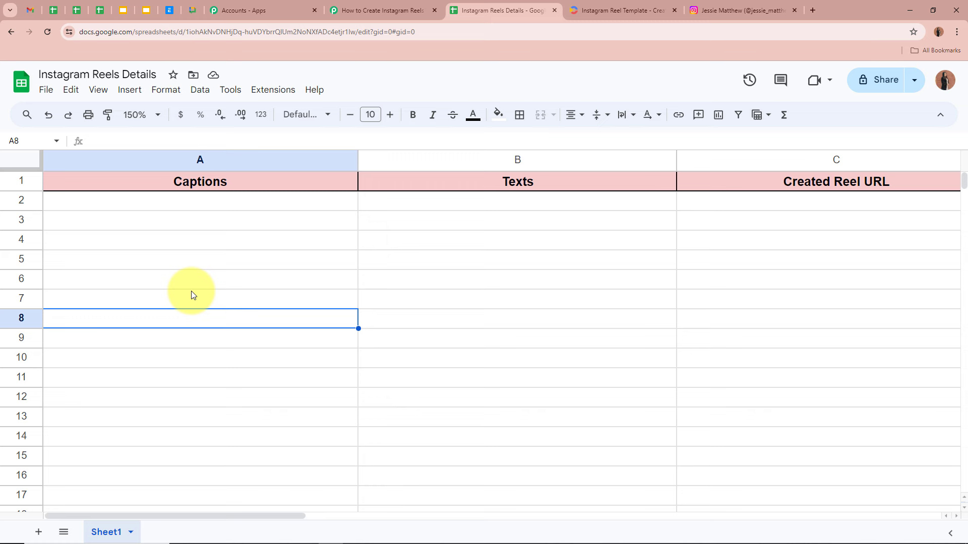
pyautogui.click(203, 185)
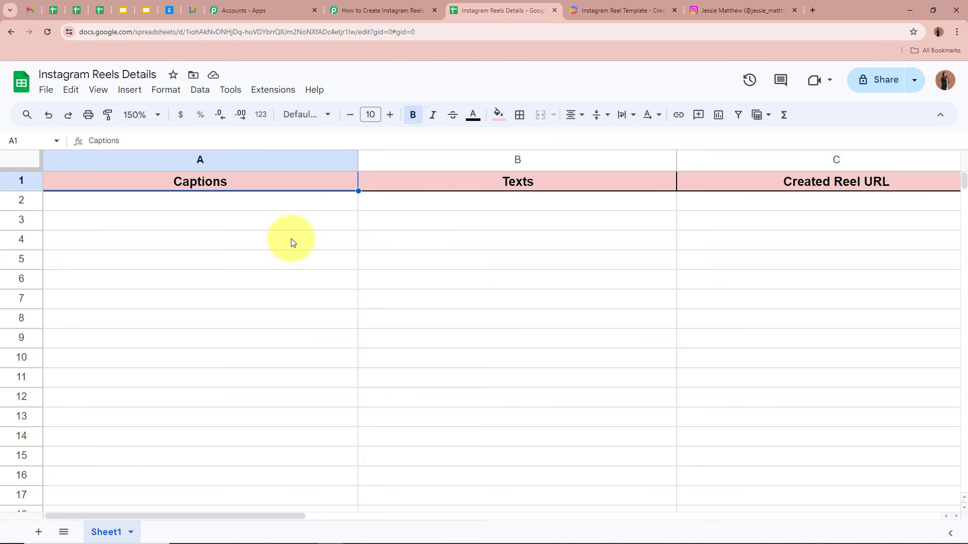
pyautogui.click(489, 186)
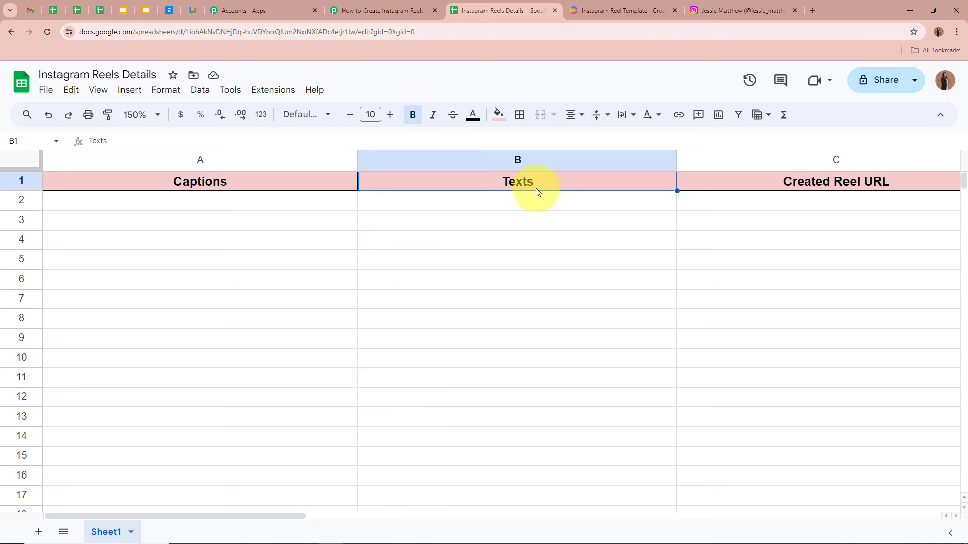
# Switch to the Instagram Reel Template in Creatomate, play its preview and examine the review text, photo and composition elements.
pyautogui.click(622, 9)
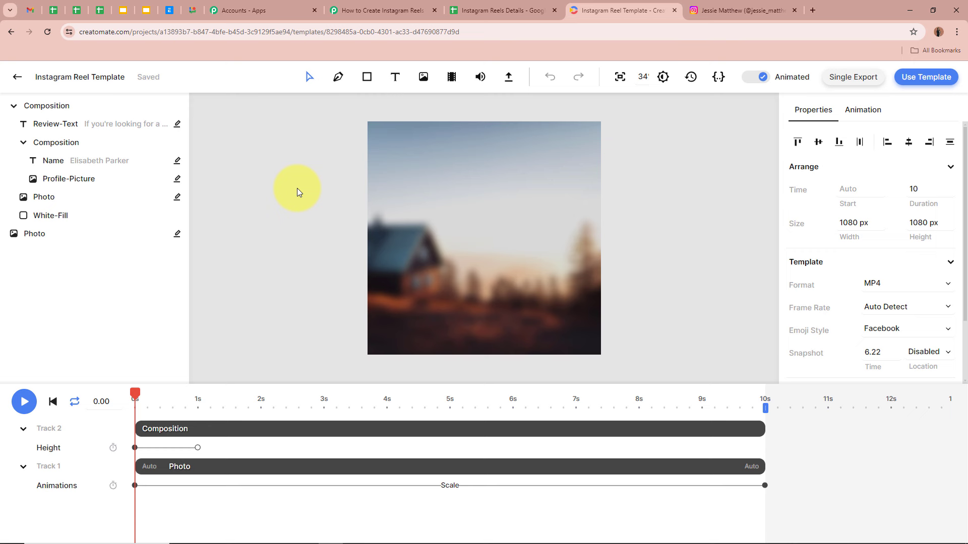
pyautogui.click(63, 125)
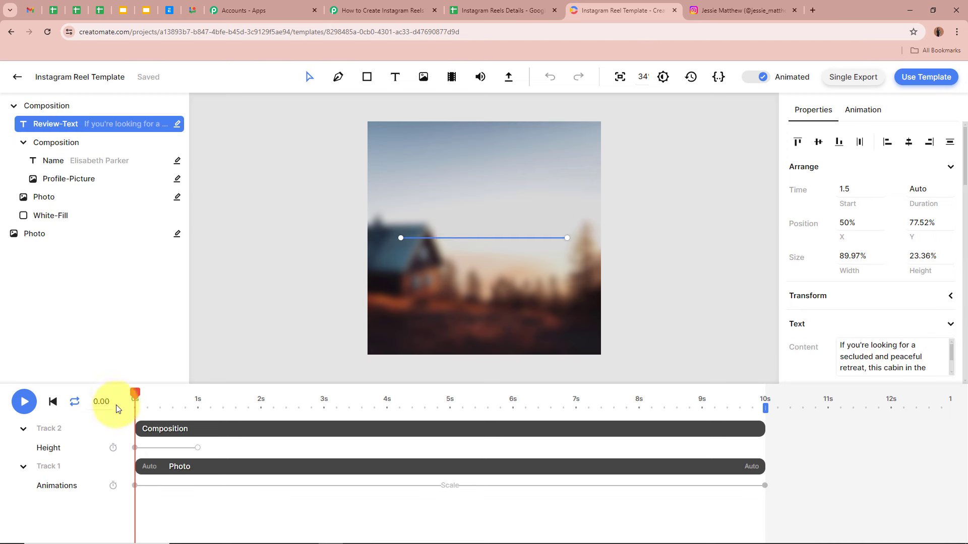
pyautogui.click(24, 404)
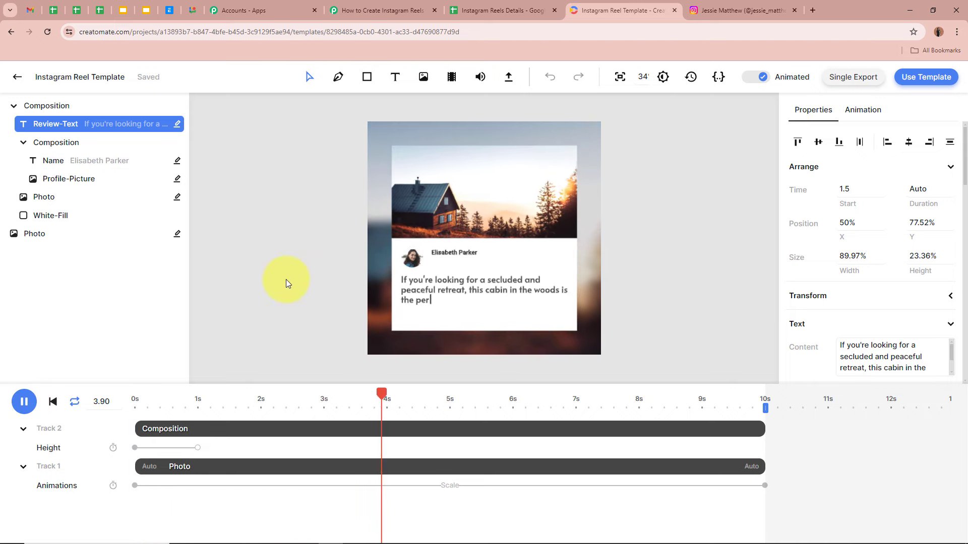
pyautogui.click(23, 406)
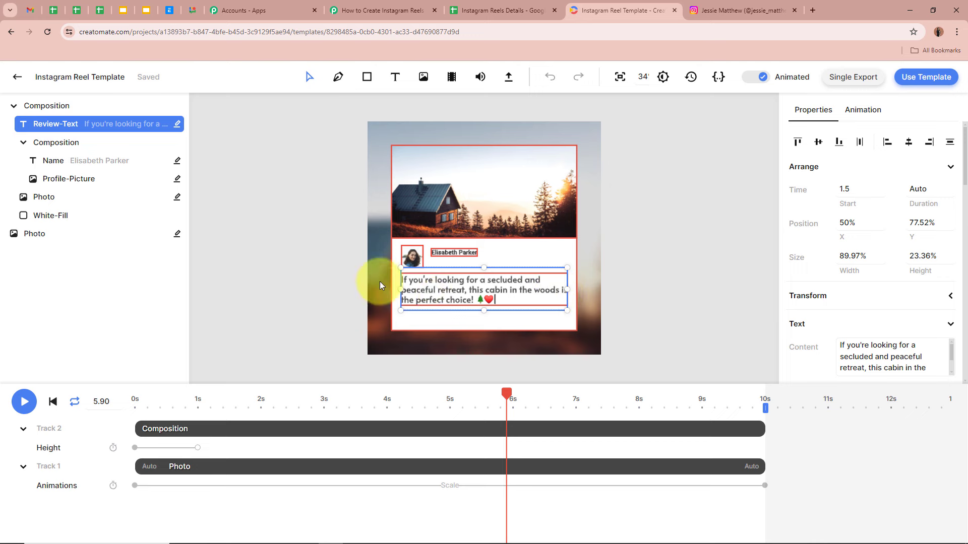
pyautogui.click(57, 198)
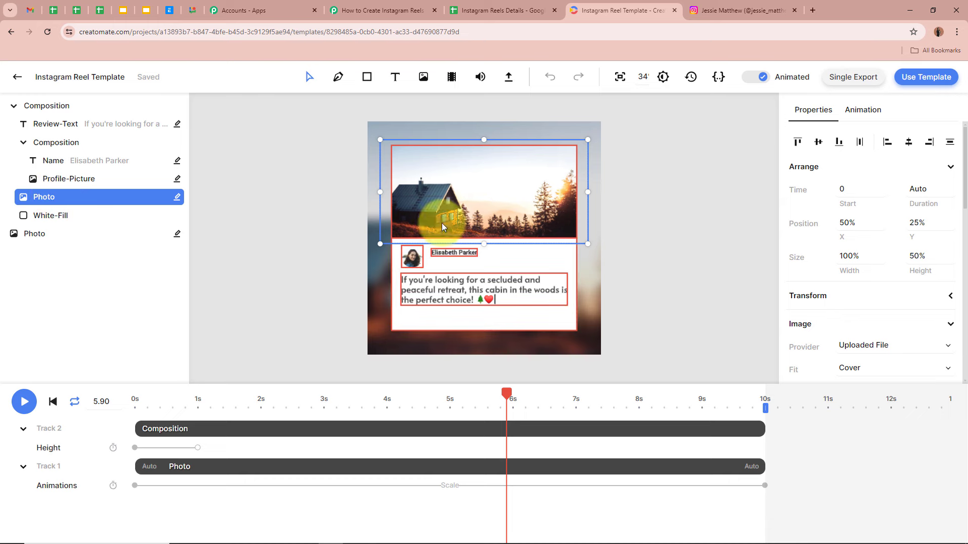
pyautogui.click(413, 260)
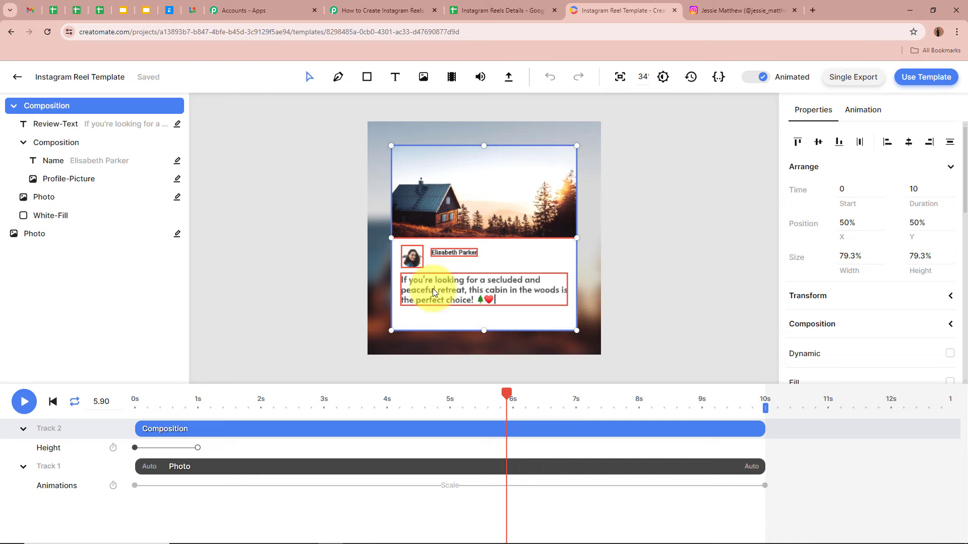
pyautogui.click(55, 124)
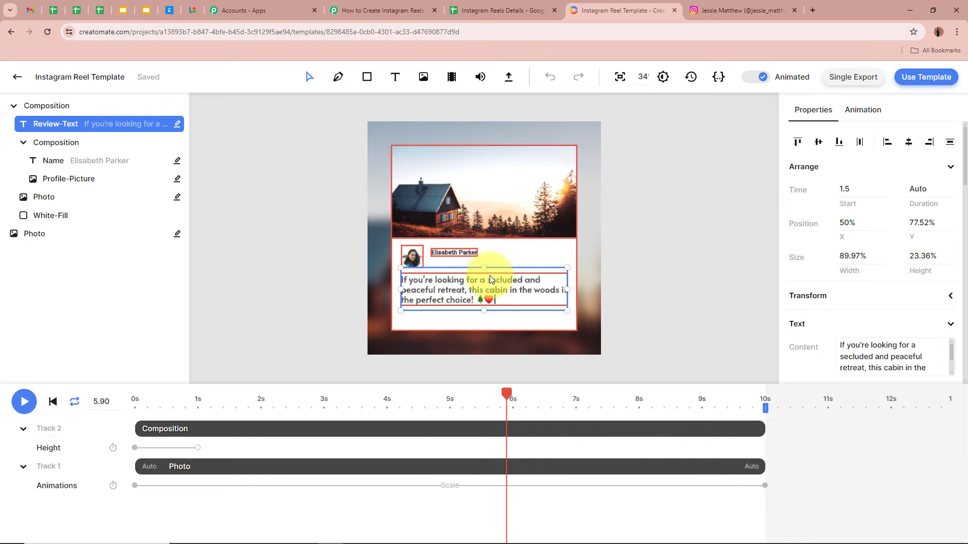
# Compare the empty Texts column of the Instagram Reels Details sheet with the review text in the Creatomate template.
pyautogui.click(499, 10)
pyautogui.click(533, 205)
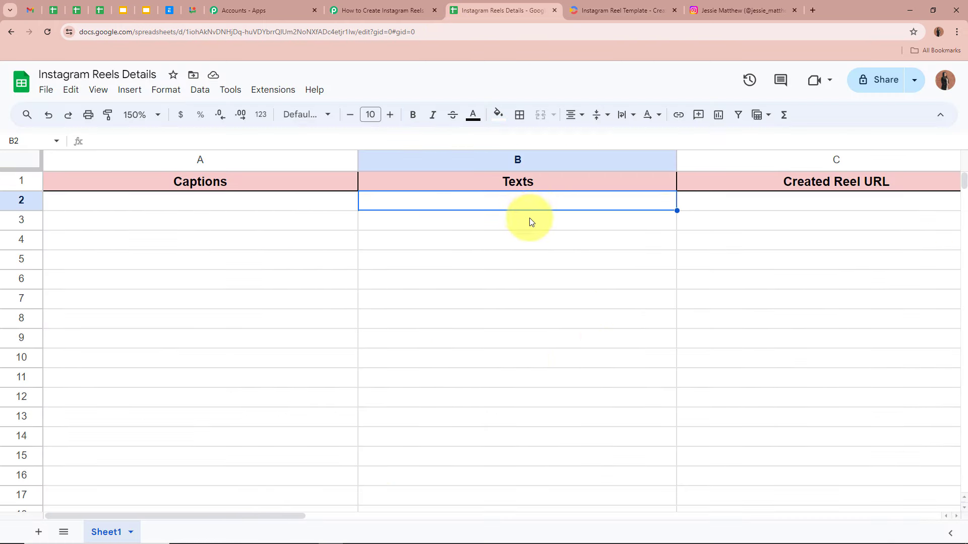
pyautogui.click(529, 219)
pyautogui.click(526, 248)
pyautogui.click(523, 260)
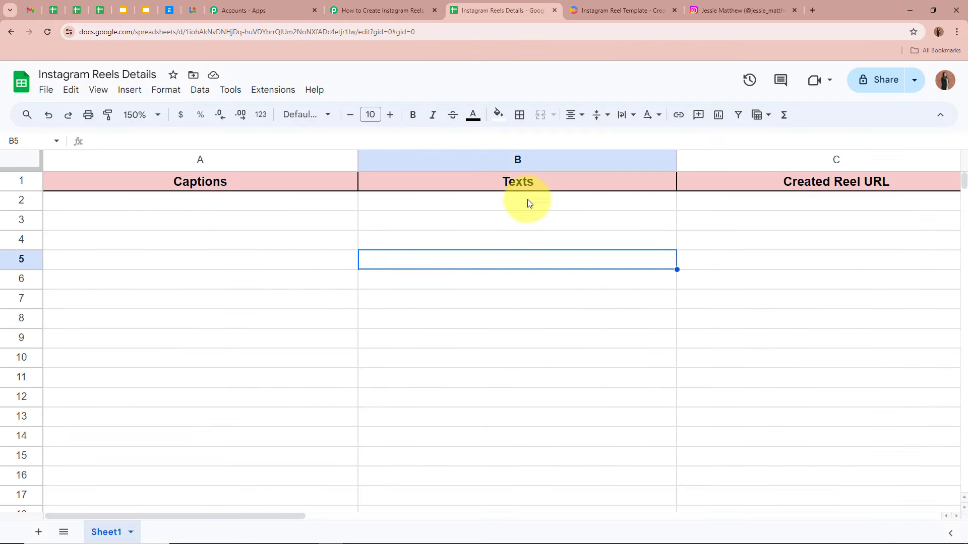
pyautogui.click(616, 9)
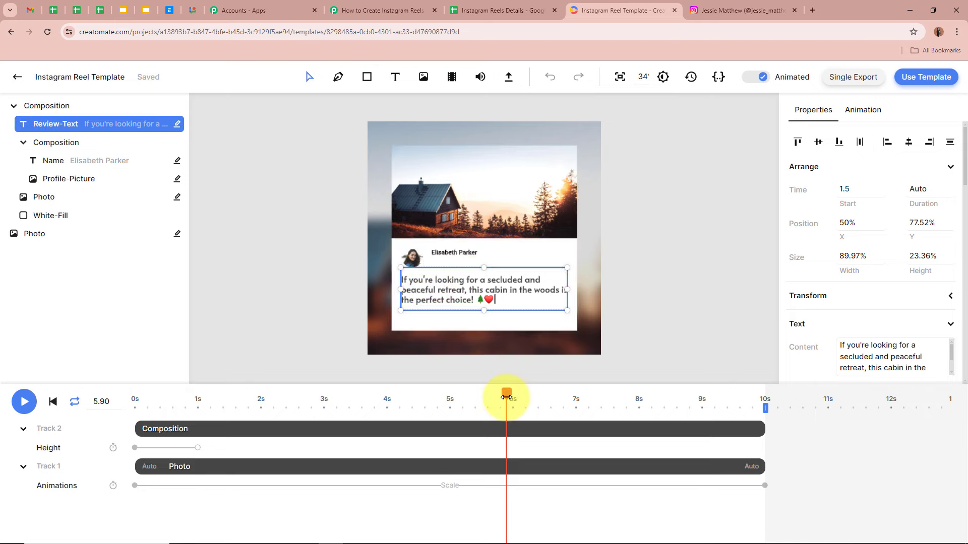
# Return to the Instagram Reels Details sheet and examine the cells under Texts, Captions and Created Reel URL.
pyautogui.click(478, 10)
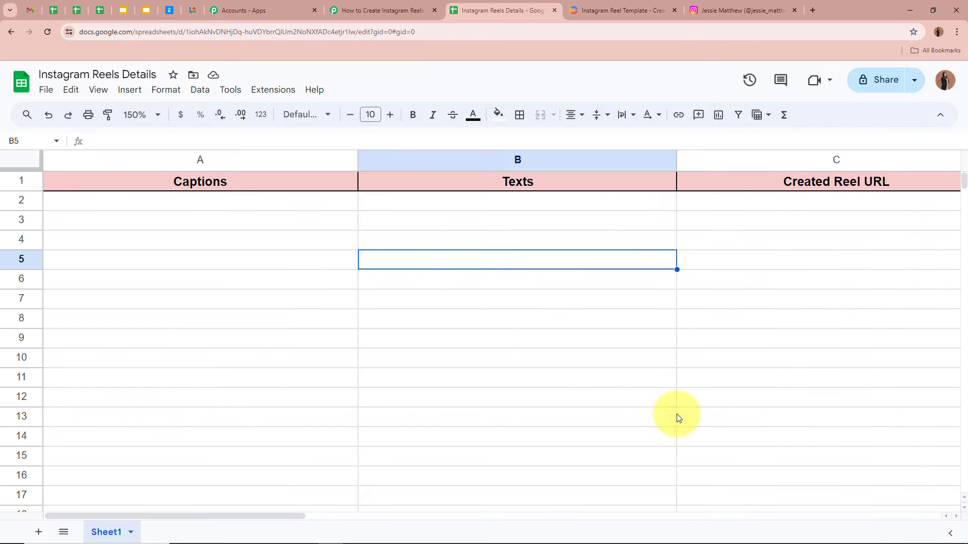
pyautogui.click(448, 204)
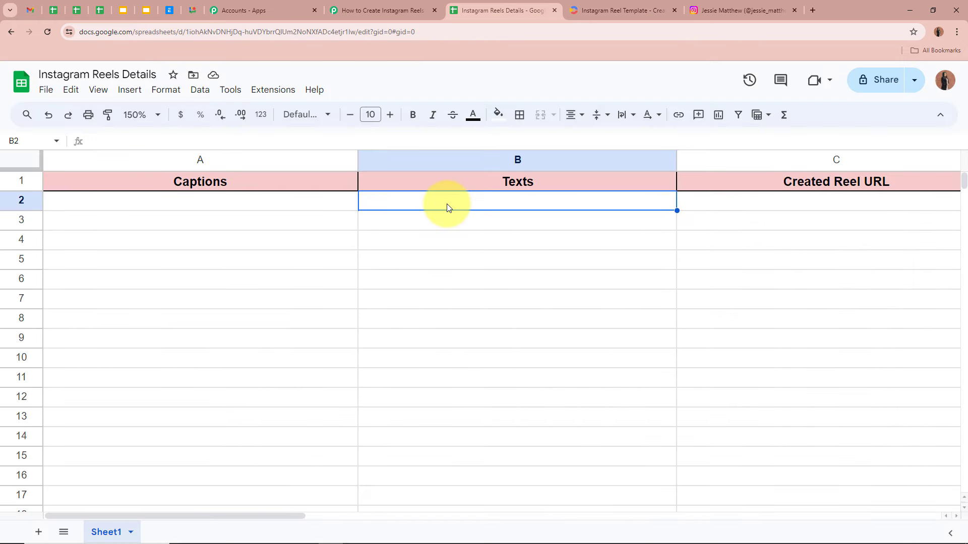
pyautogui.click(216, 203)
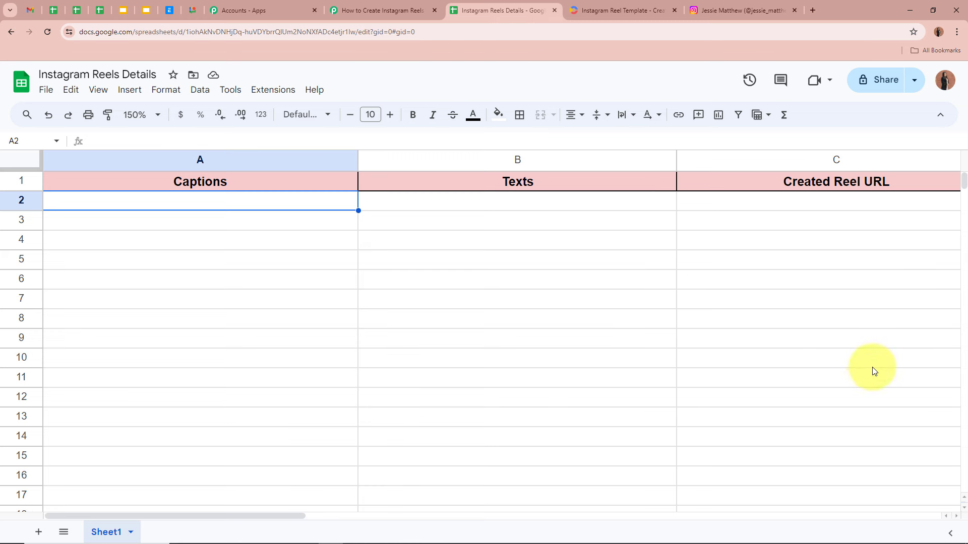
pyautogui.click(794, 202)
pyautogui.click(794, 227)
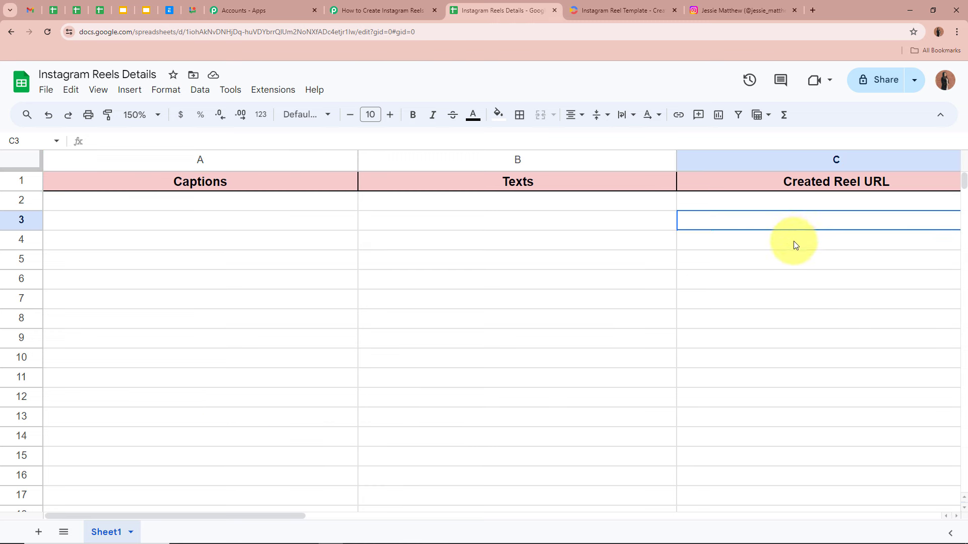
pyautogui.click(793, 241)
pyautogui.click(794, 201)
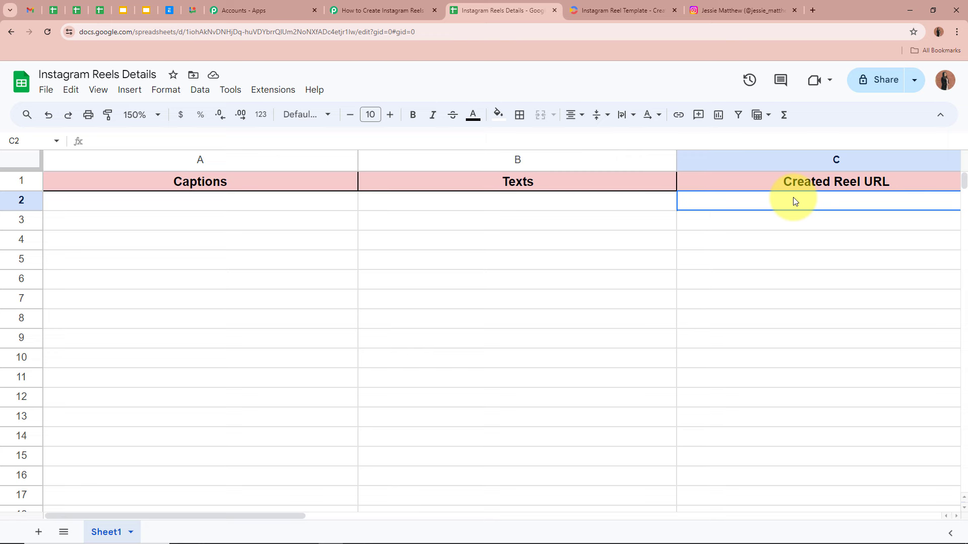
# Examine the cells under Created Reel URL and Texts, and switch to the Creatomate template to view its review text.
pyautogui.click(793, 226)
pyautogui.click(793, 241)
pyautogui.click(791, 279)
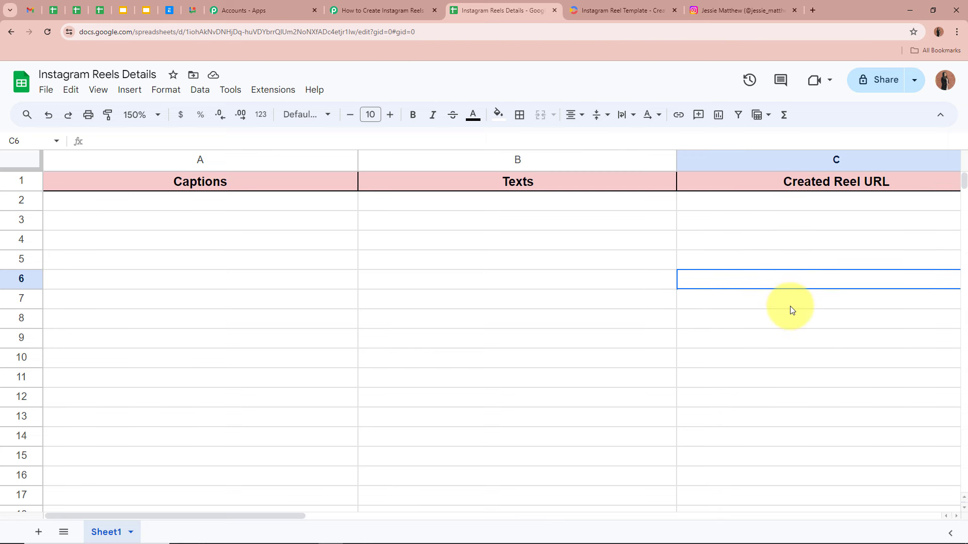
pyautogui.click(560, 204)
pyautogui.click(623, 10)
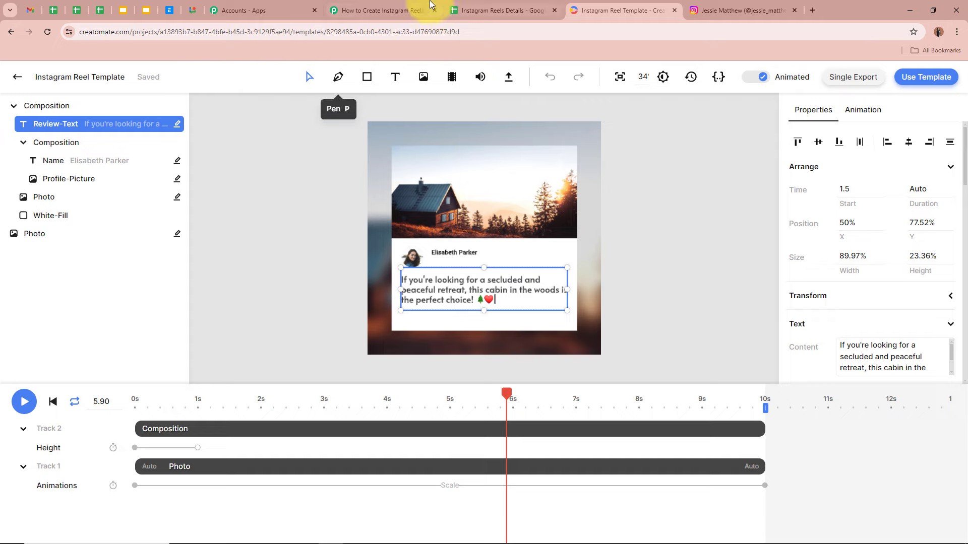
# Switch to the Pabbly Connect workflow and set the Google Sheets trigger event to New or Updated Spreadsheet Row.
pyautogui.click(398, 11)
pyautogui.scroll(-2, 195, 288)
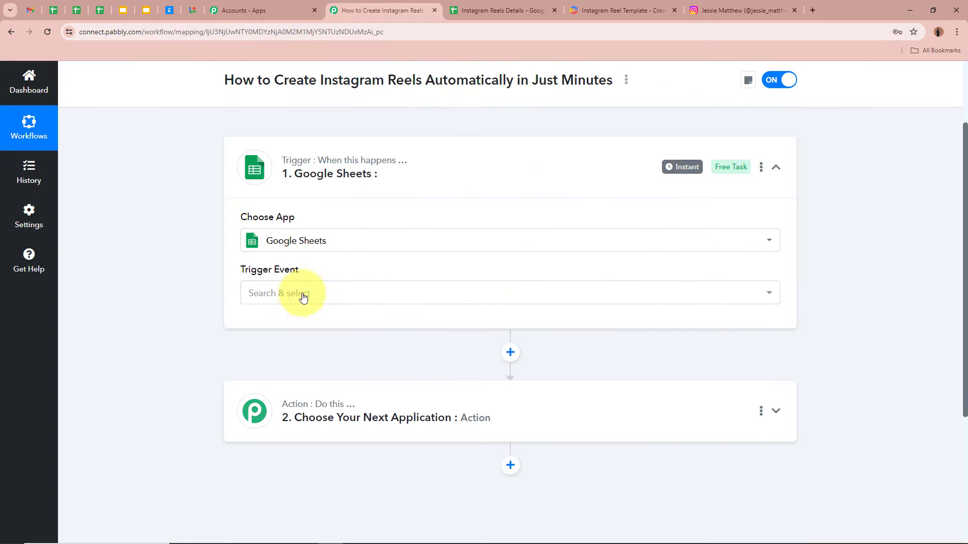
pyautogui.click(309, 287)
pyautogui.click(280, 347)
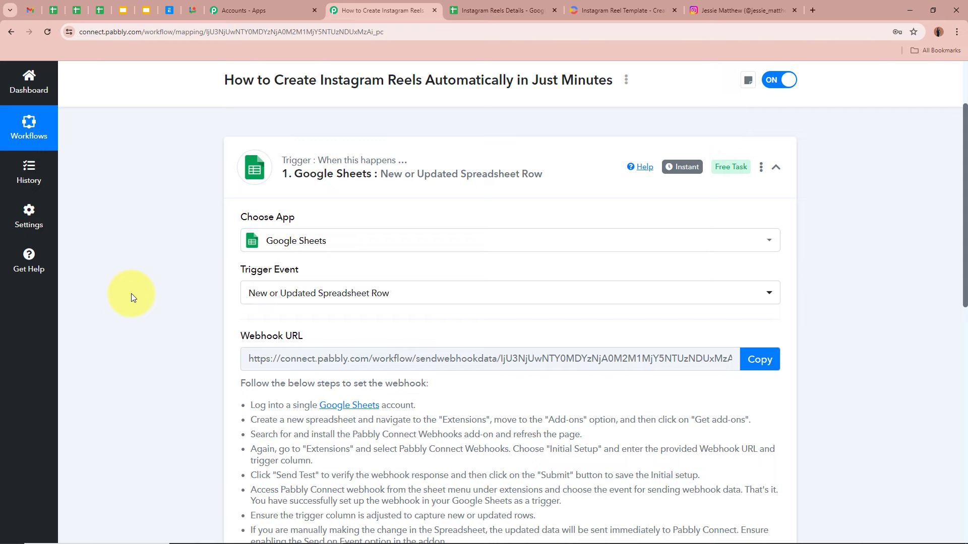
# Compare the Captions and Texts cells of the Instagram Reels Details sheet with the workflow's Google Sheets trigger settings.
pyautogui.click(499, 9)
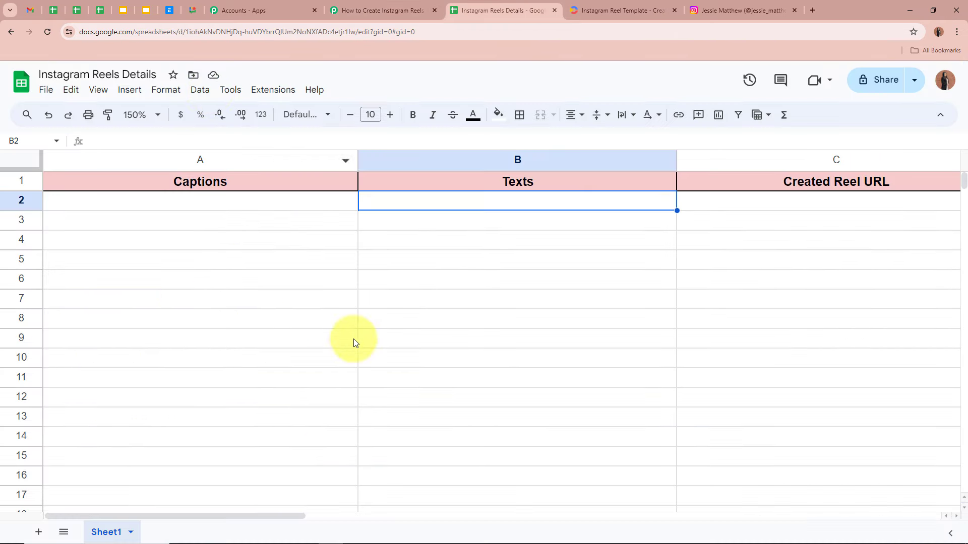
pyautogui.click(249, 204)
pyautogui.click(449, 212)
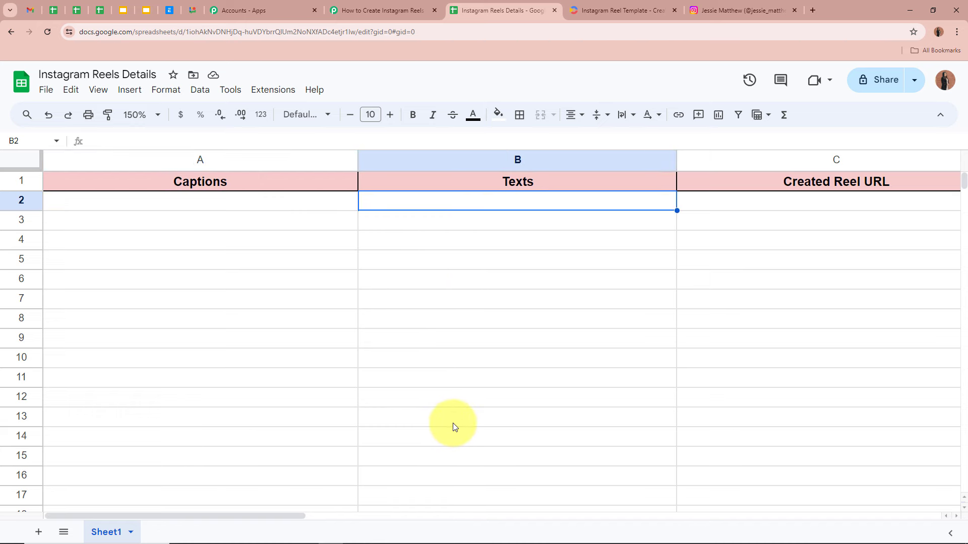
pyautogui.click(387, 5)
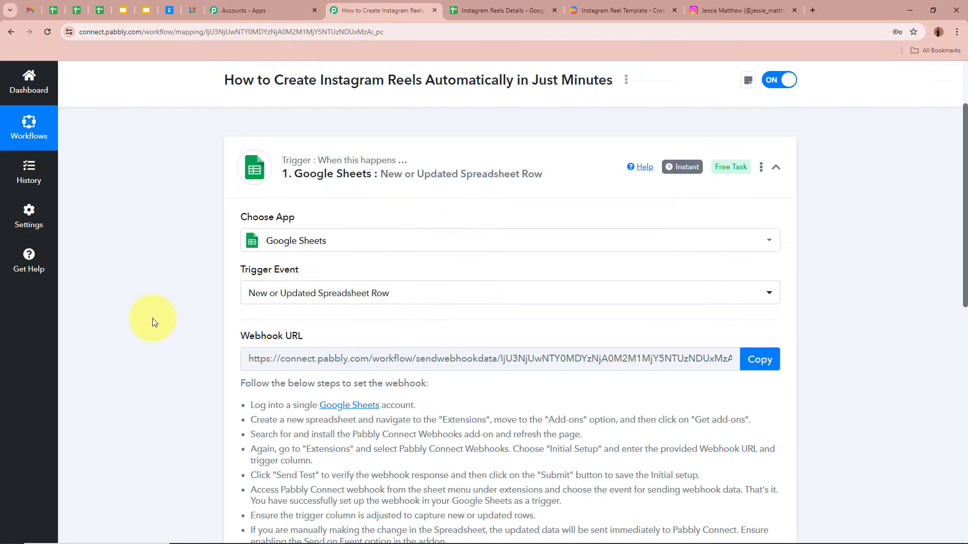
pyautogui.click(474, 10)
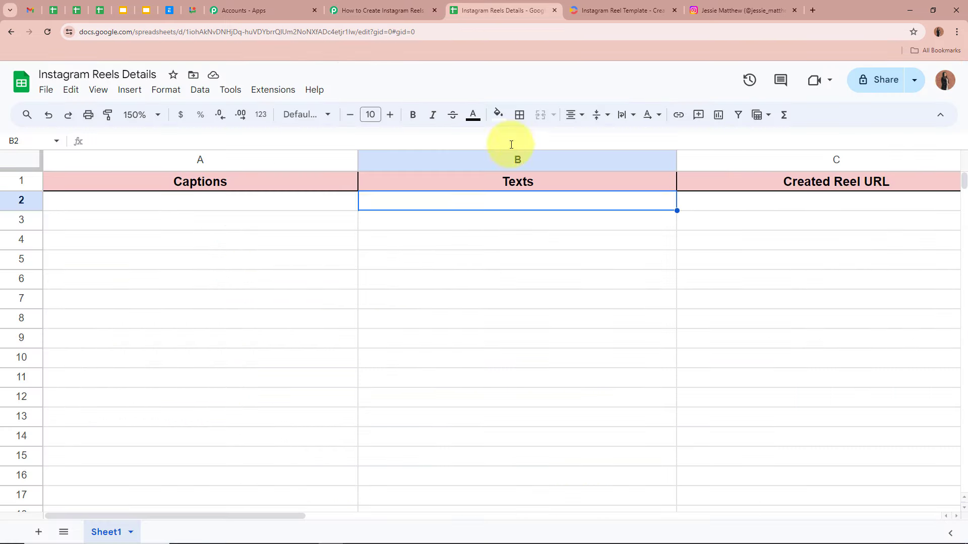
# Review the webhook setup instructions in the Pabbly Connect trigger and copy its webhook URL.
pyautogui.click(387, 11)
pyautogui.scroll(-2, 91, 262)
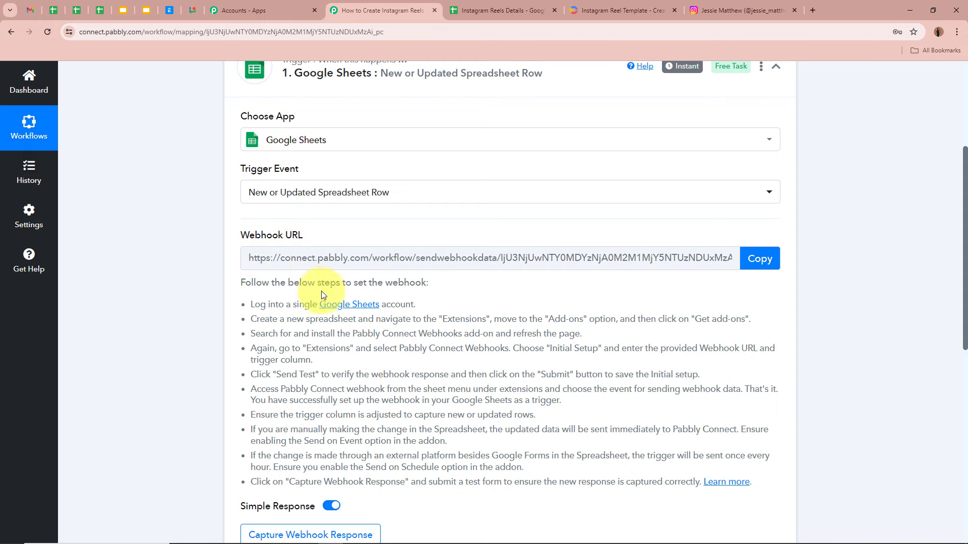
pyautogui.moveTo(241, 282); pyautogui.dragTo(421, 459)
pyautogui.click(362, 397)
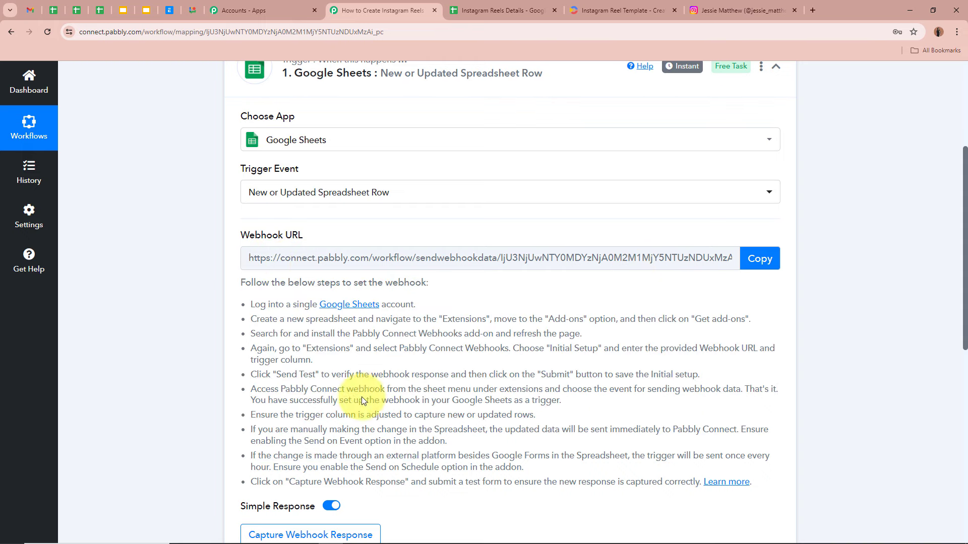
pyautogui.click(772, 258)
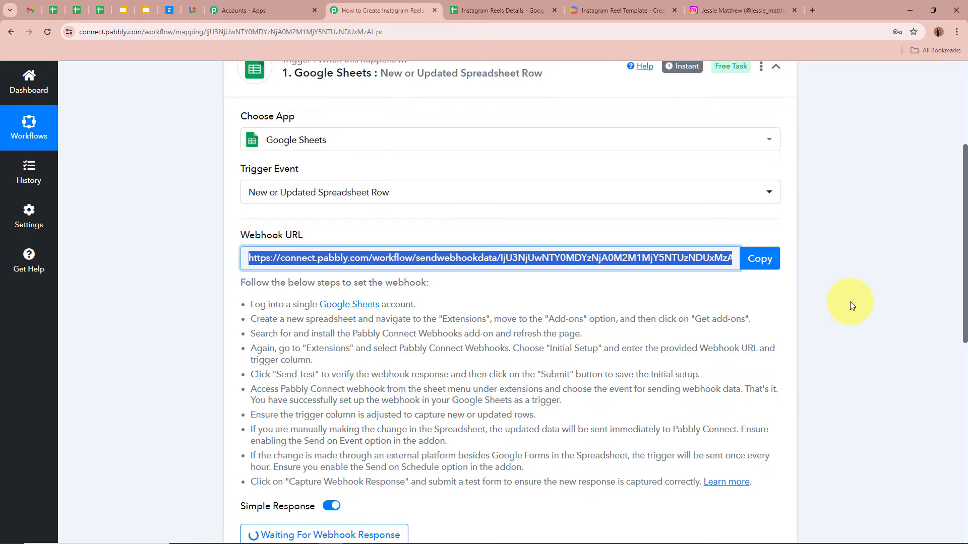
# From the Instagram Reels Details sheet, search the Google Workspace Marketplace for Pabbly Connect Webhooks, view the add-on's listing and close the marketplace.
pyautogui.click(501, 10)
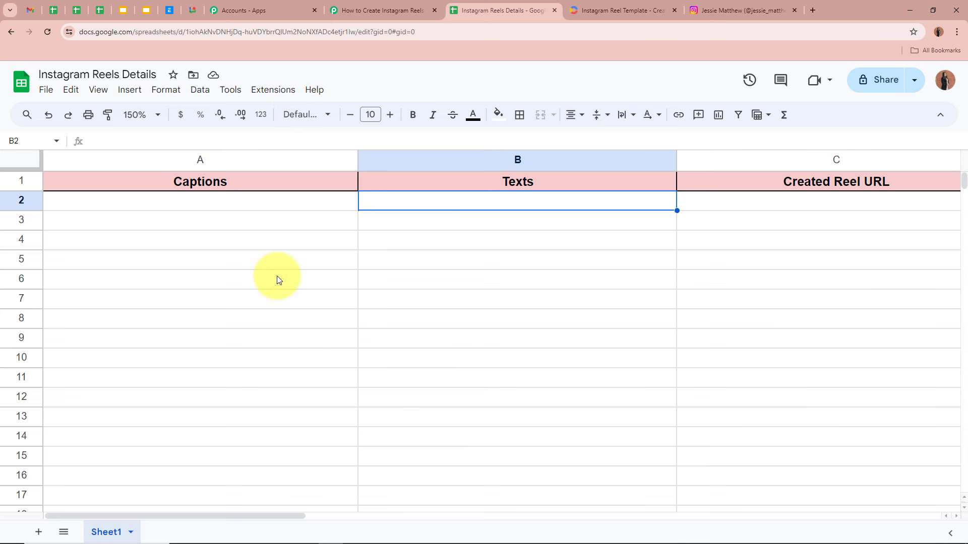
pyautogui.click(280, 91)
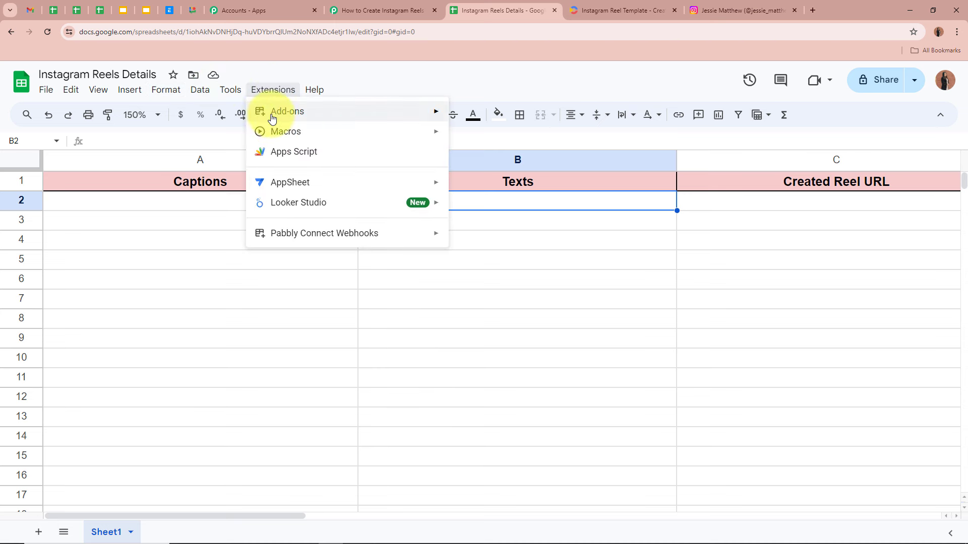
pyautogui.moveTo(337, 115)
pyautogui.click(486, 117)
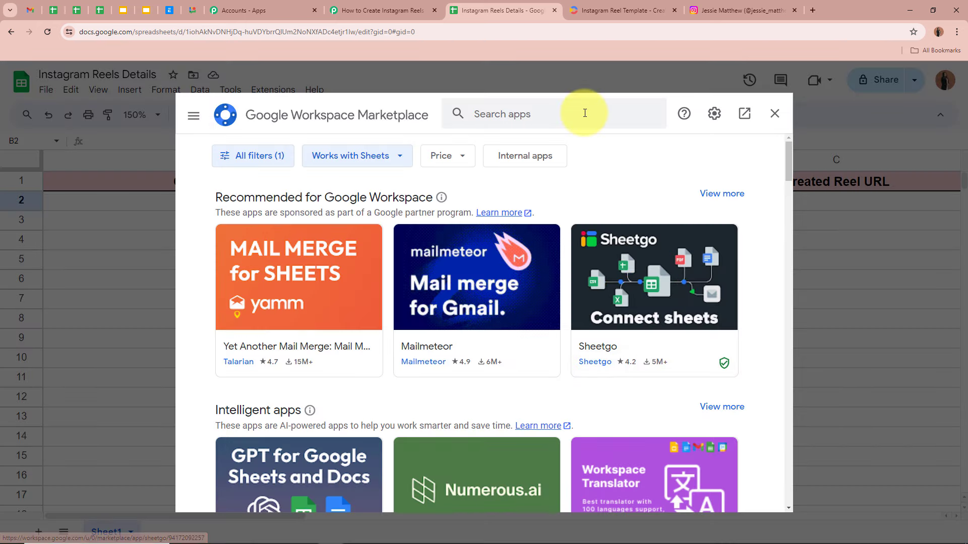
pyautogui.click(583, 112)
pyautogui.write('Pabbly')
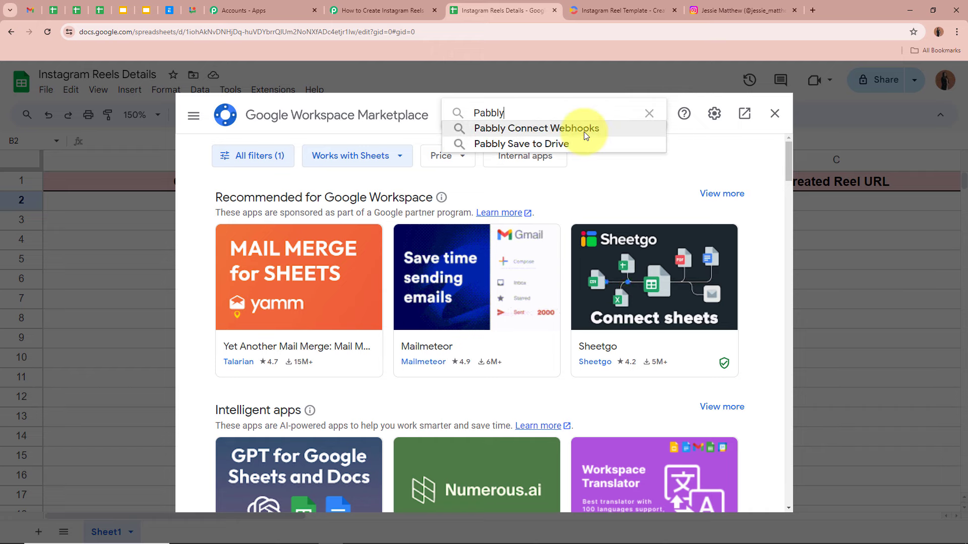
pyautogui.click(584, 129)
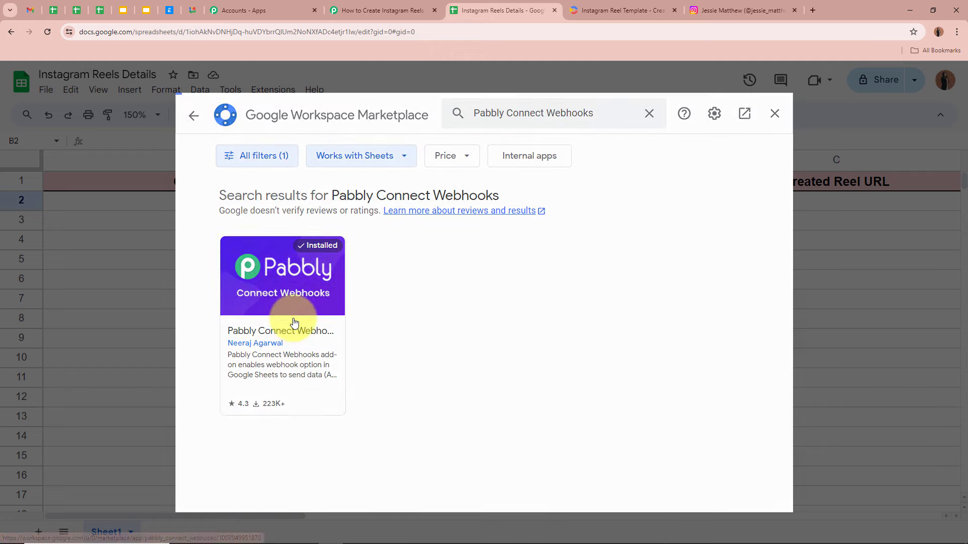
pyautogui.click(292, 321)
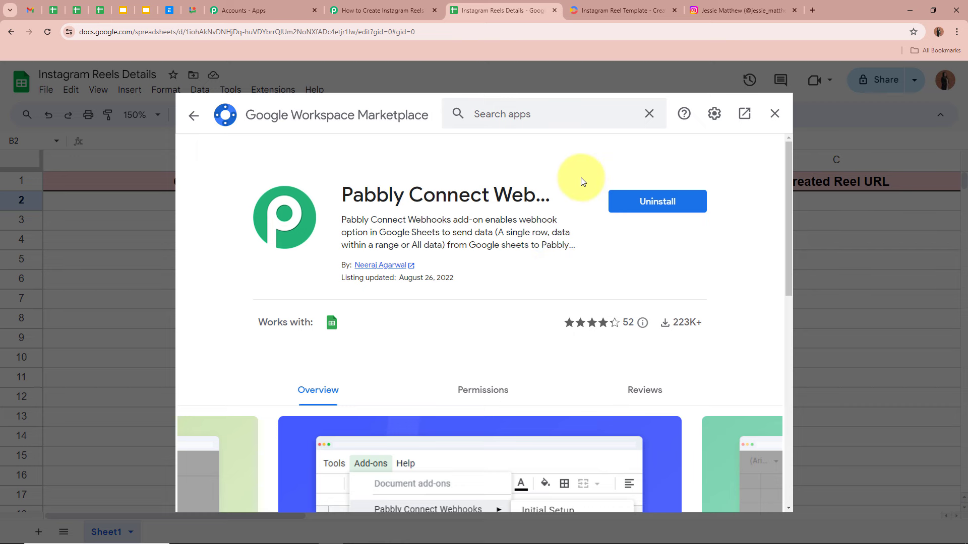
pyautogui.click(775, 115)
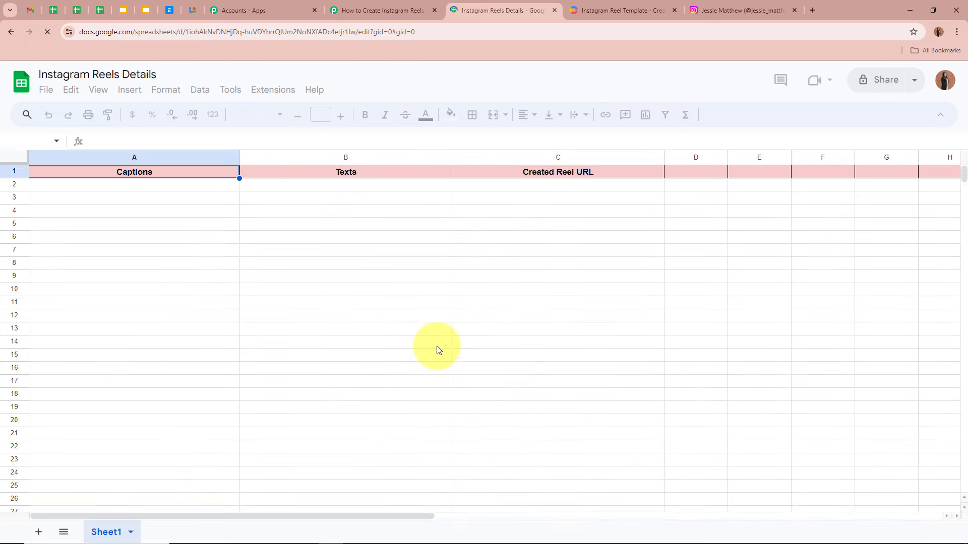
# Open the Initial Setup of Pabbly Connect Webhooks for Sheet1 and paste the copied webhook URL.
pyautogui.click(274, 91)
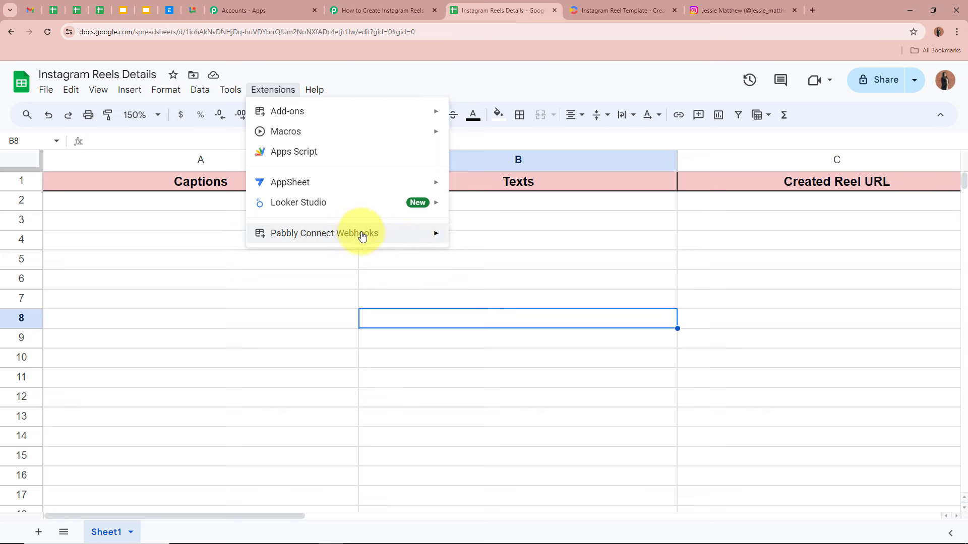
pyautogui.moveTo(357, 232)
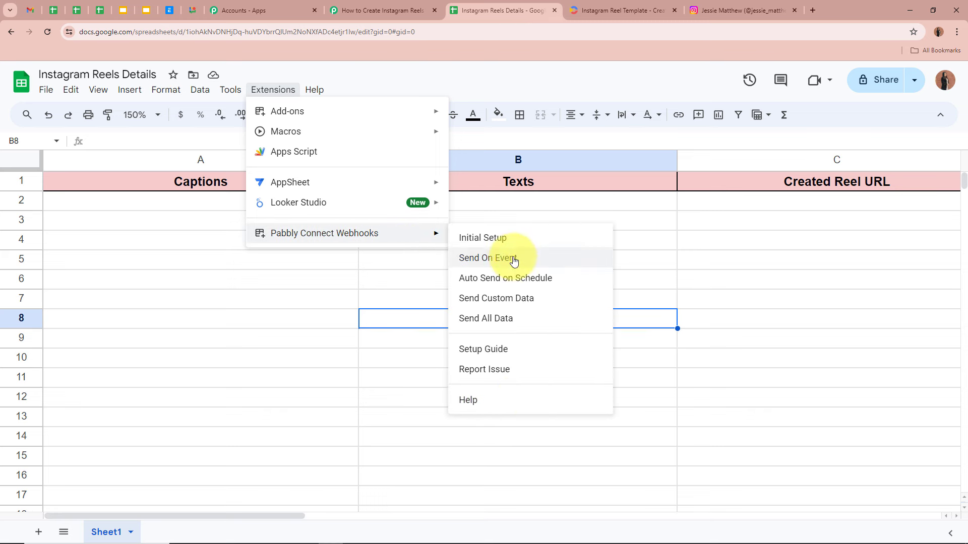
pyautogui.click(510, 239)
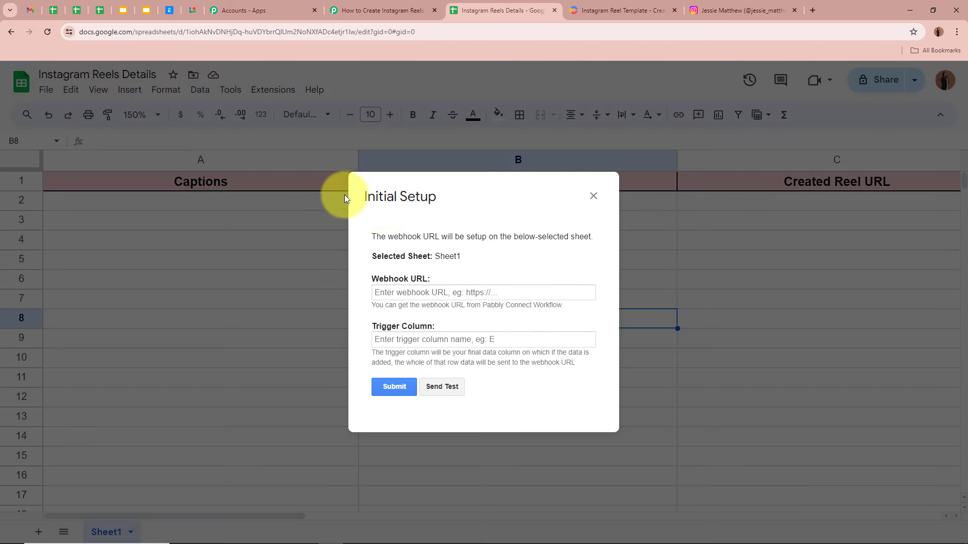
pyautogui.moveTo(371, 280); pyautogui.dragTo(440, 281)
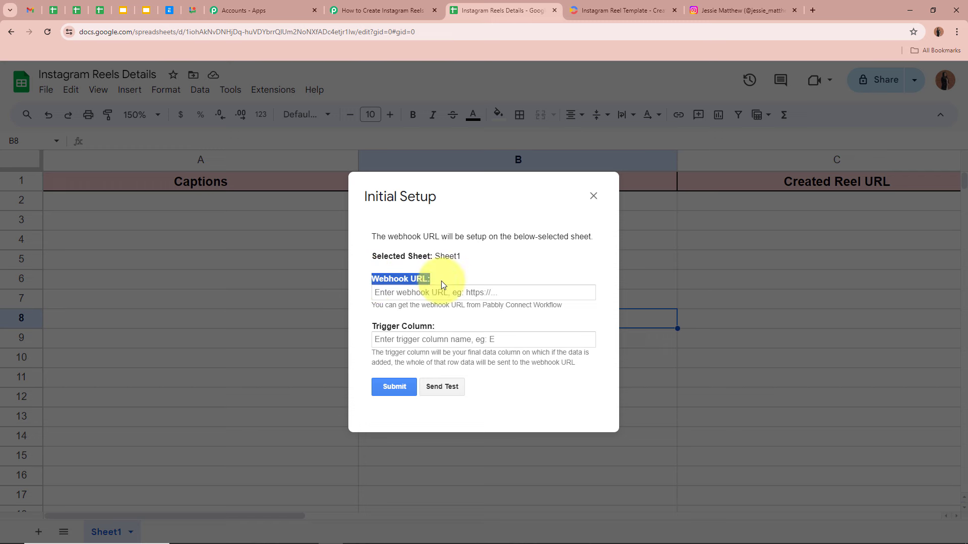
pyautogui.click(399, 329)
pyautogui.click(448, 293)
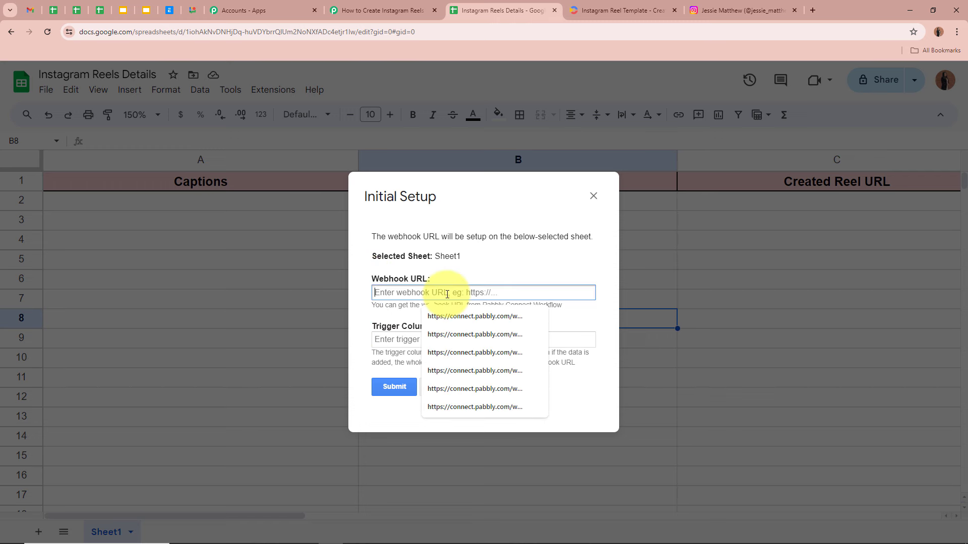
pyautogui.hotkey('ctrl', 'v')
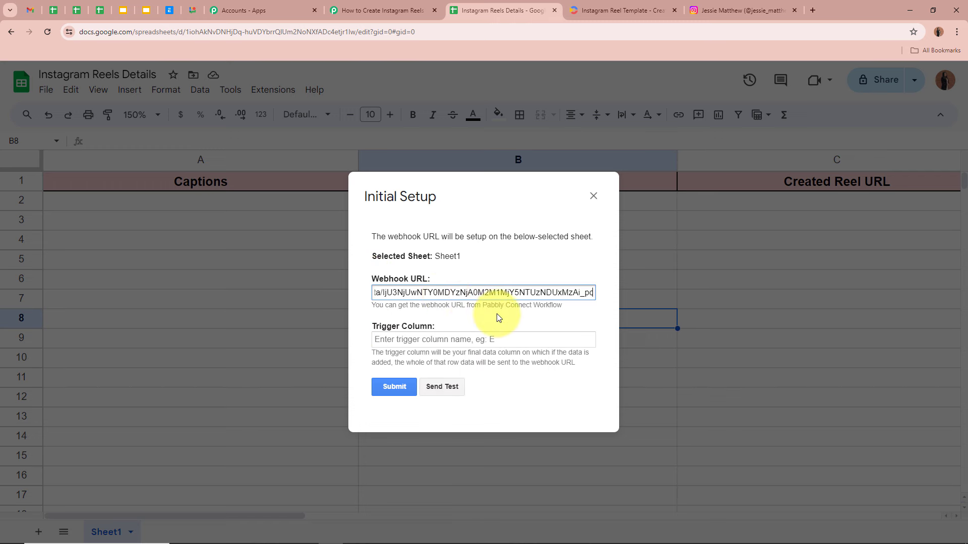
pyautogui.click(497, 316)
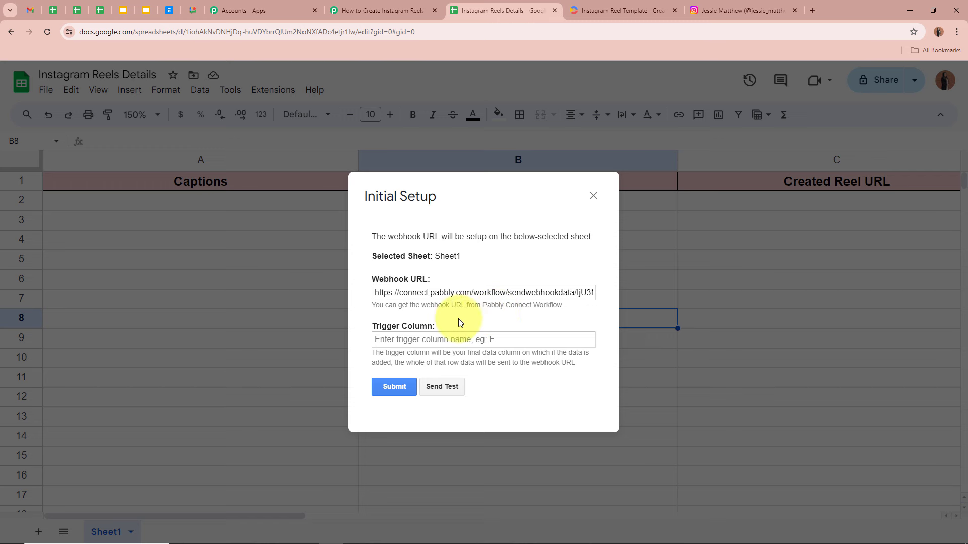
# Set the trigger column to B, submit the Initial Setup and close the dialog.
pyautogui.moveTo(369, 328); pyautogui.dragTo(441, 328)
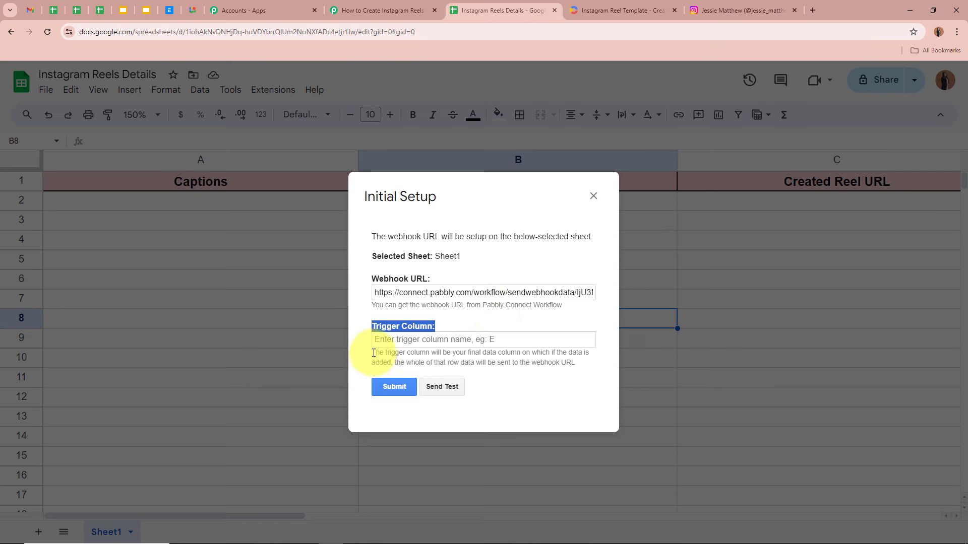
pyautogui.moveTo(371, 353)
pyautogui.mouseDown()
pyautogui.moveTo(562, 348)
pyautogui.moveTo(380, 361)
pyautogui.mouseUp()
pyautogui.moveTo(486, 195); pyautogui.dragTo(286, 180)
pyautogui.click(528, 323)
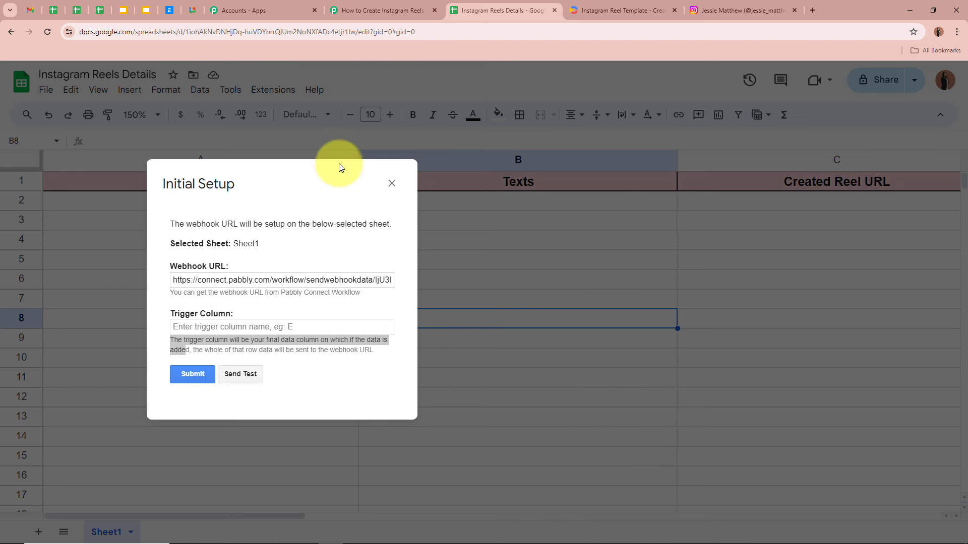
pyautogui.moveTo(260, 187); pyautogui.dragTo(480, 212)
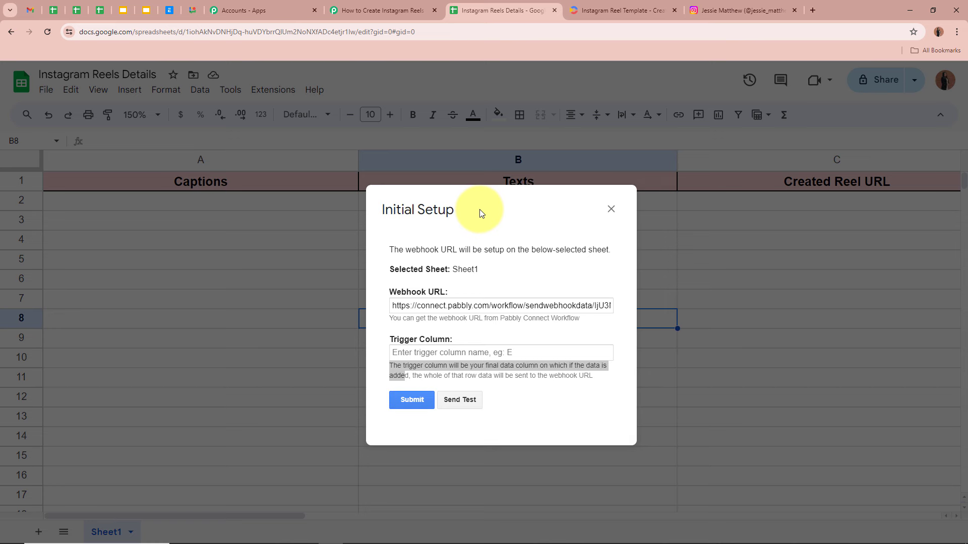
pyautogui.click(448, 351)
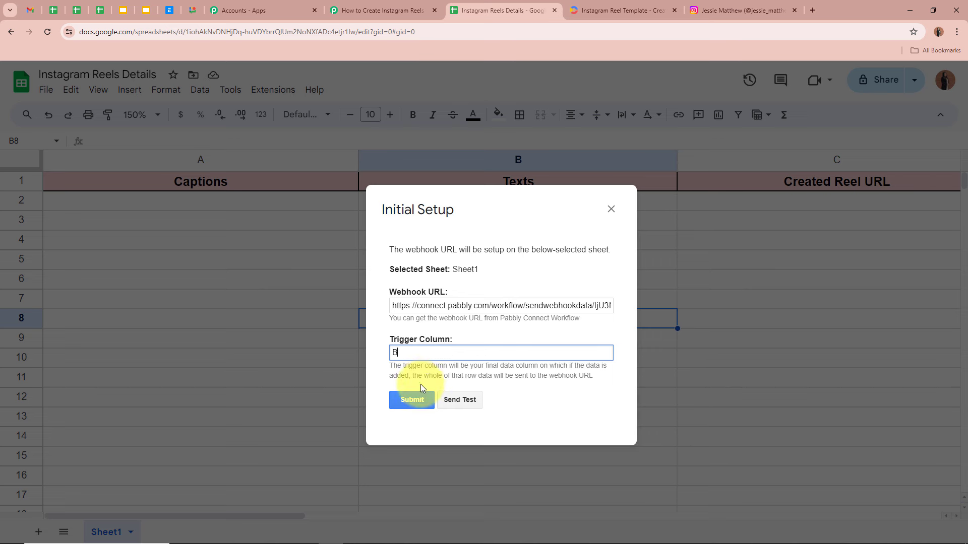
pyautogui.click(411, 400)
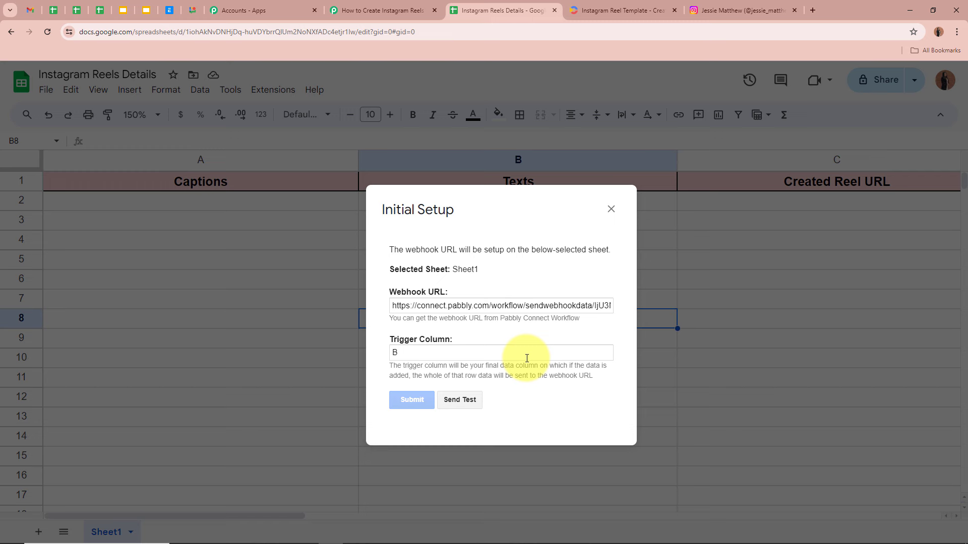
pyautogui.scroll(-1, 525, 356)
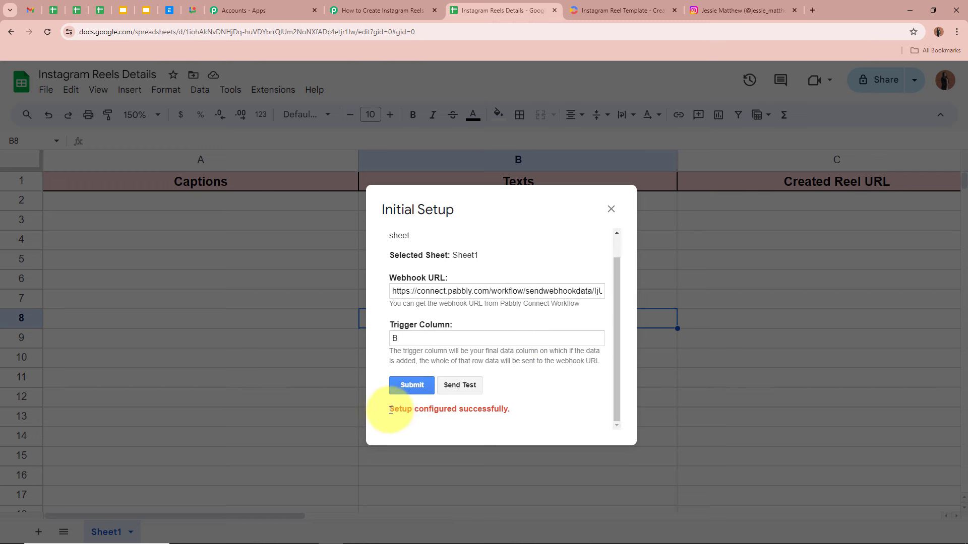
pyautogui.moveTo(381, 412); pyautogui.dragTo(511, 405)
pyautogui.click(512, 406)
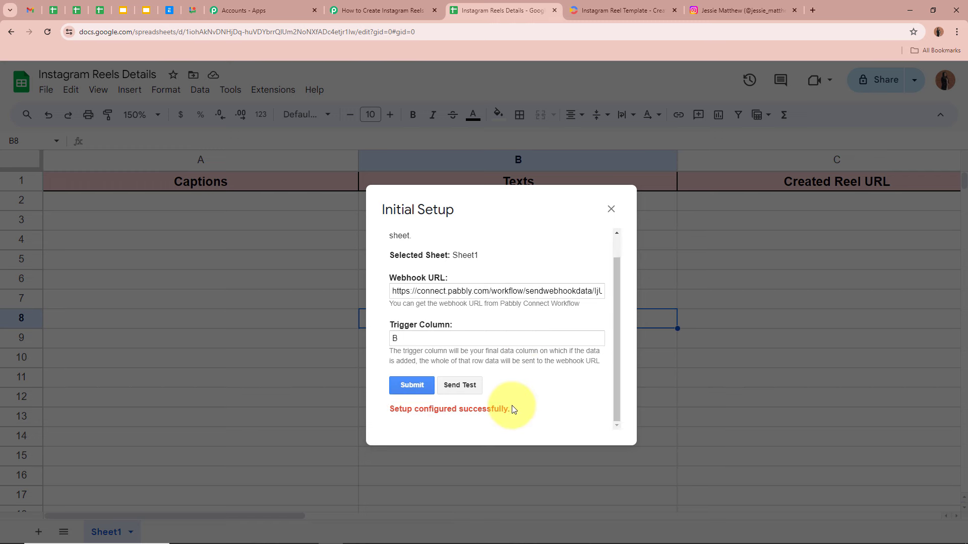
pyautogui.click(610, 210)
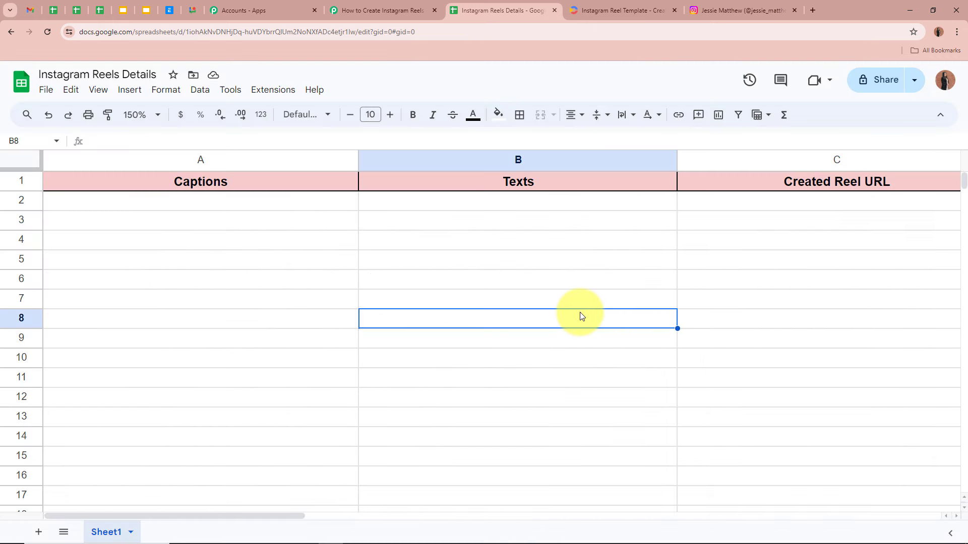
# Enable Send On Event for Pabbly Connect Webhooks in the Instagram Reels Details sheet.
pyautogui.click(284, 88)
pyautogui.moveTo(339, 234)
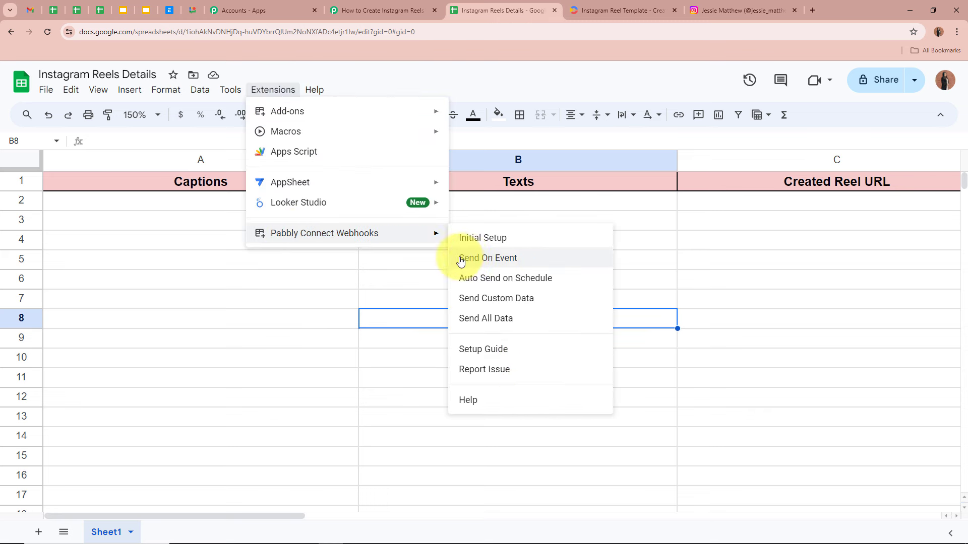
pyautogui.click(525, 259)
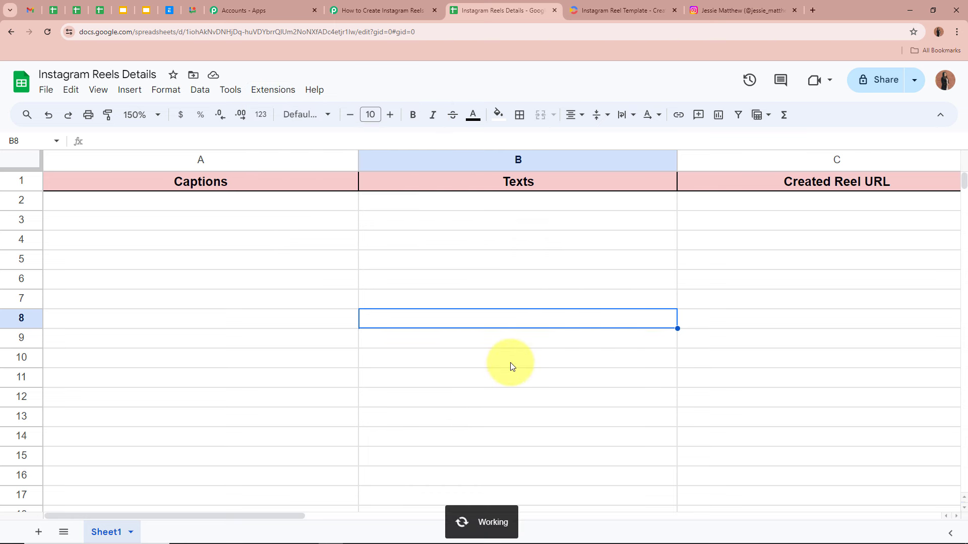
# Check that Send On Event is enabled for Pabbly Connect Webhooks in the Instagram Reels Details sheet.
pyautogui.click(270, 91)
pyautogui.moveTo(289, 246)
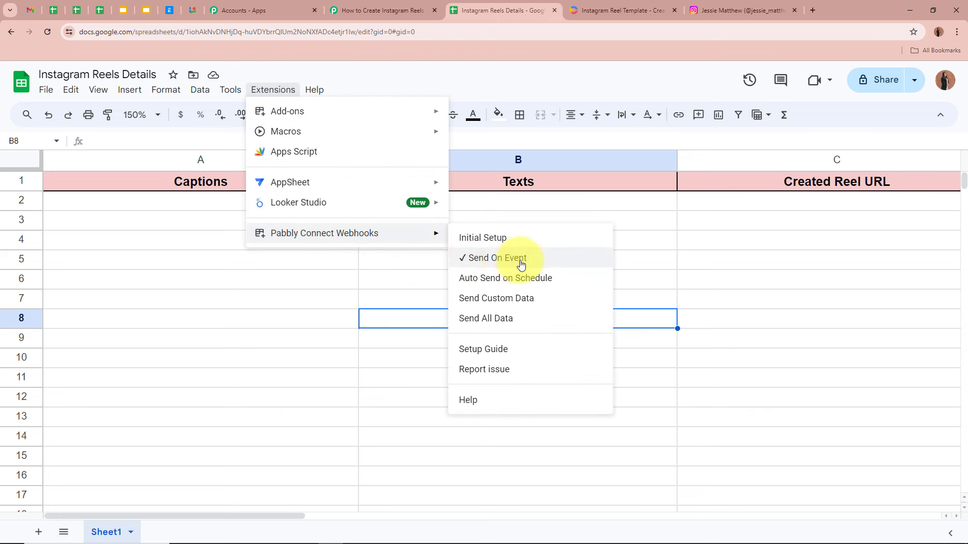
pyautogui.click(386, 280)
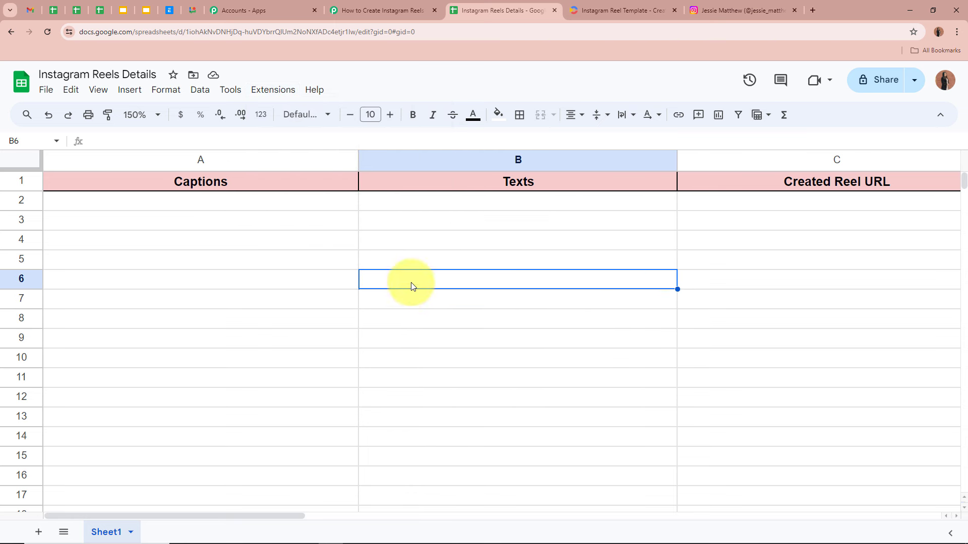
pyautogui.click(268, 206)
pyautogui.click(401, 204)
pyautogui.click(261, 202)
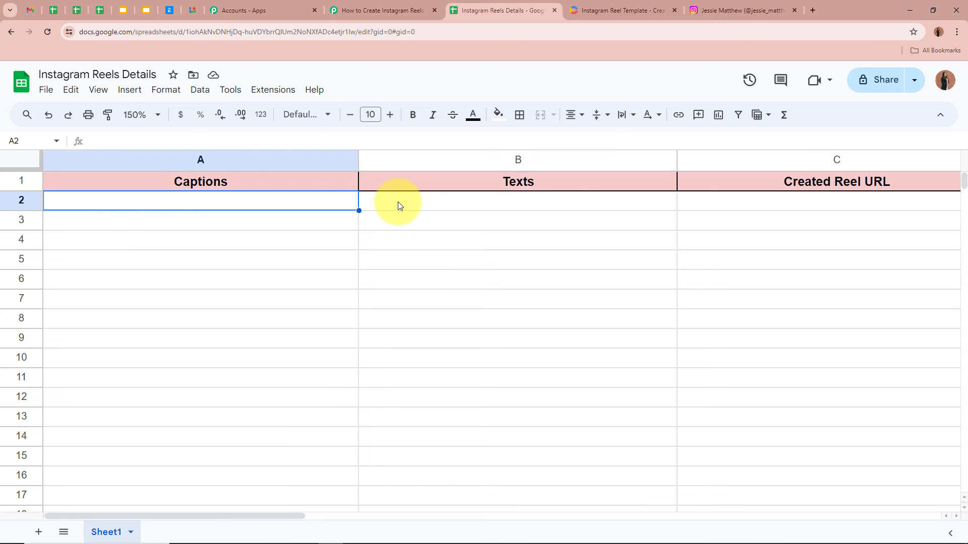
pyautogui.click(399, 204)
pyautogui.click(403, 379)
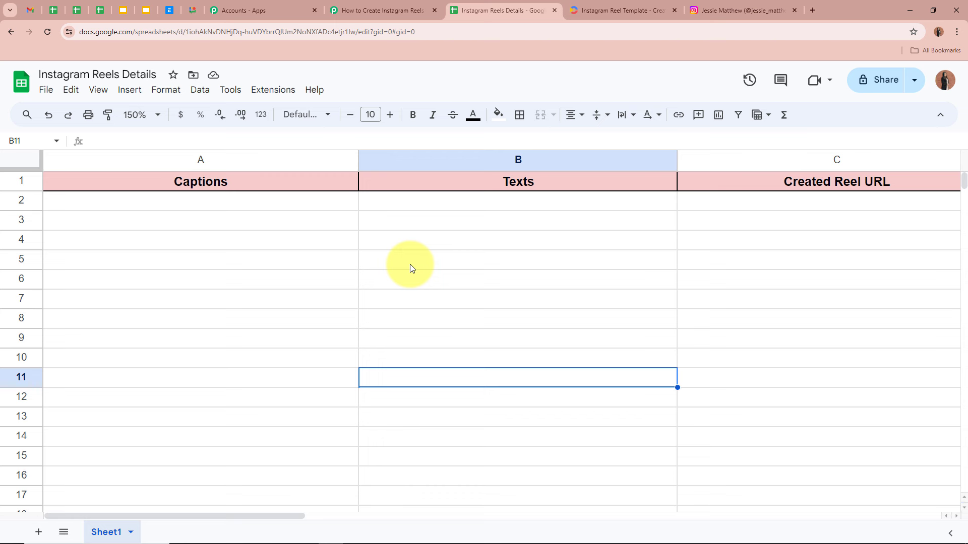
pyautogui.click(343, 221)
pyautogui.click(528, 301)
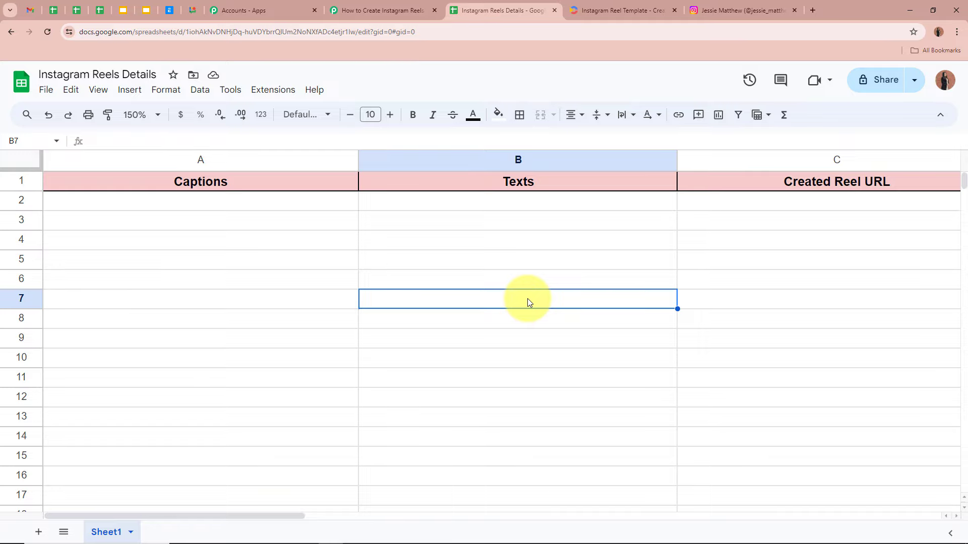
# Switch to the Pabbly Connect workflow and check the webhook capture status of the Google Sheets trigger.
pyautogui.click(388, 10)
pyautogui.scroll(-5, 238, 237)
pyautogui.scroll(-4, 239, 237)
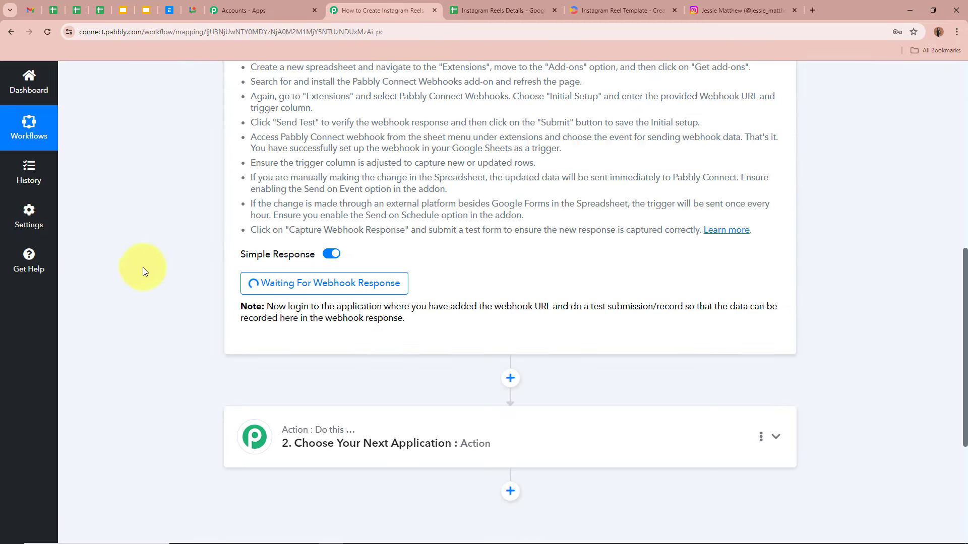
pyautogui.scroll(10, 122, 283)
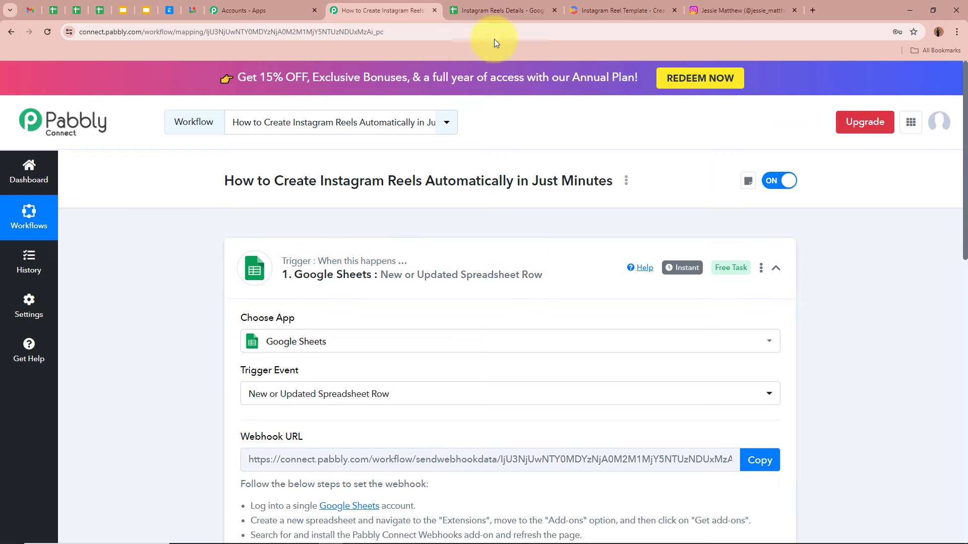
# In Google Sheets, fill A2 with "😊 Happy guests, happy stays!" and B2 with "🏞 Explore the beautiful surroundings of our newest listing! Perfect for nature lovers and adventure seekers".
pyautogui.click(492, 10)
pyautogui.click(279, 184)
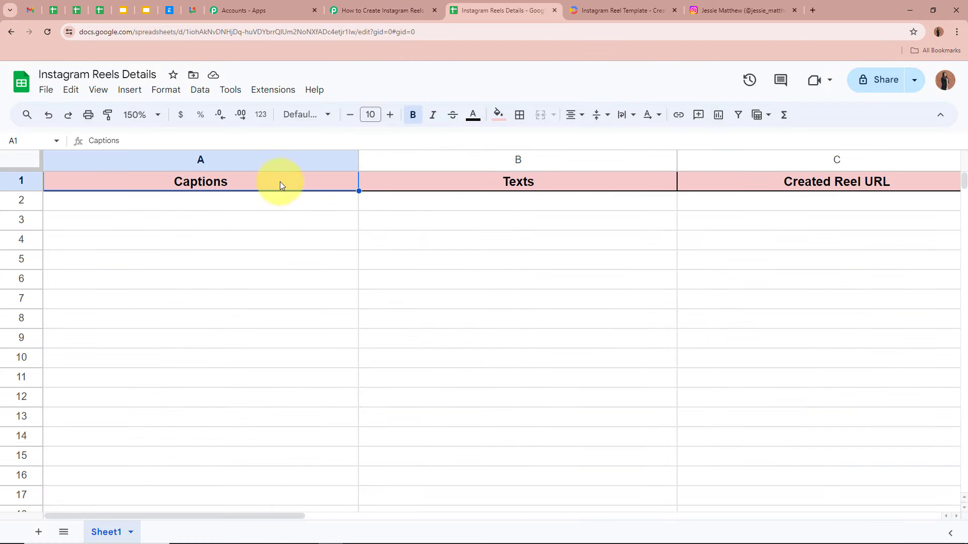
pyautogui.click(433, 184)
pyautogui.click(436, 202)
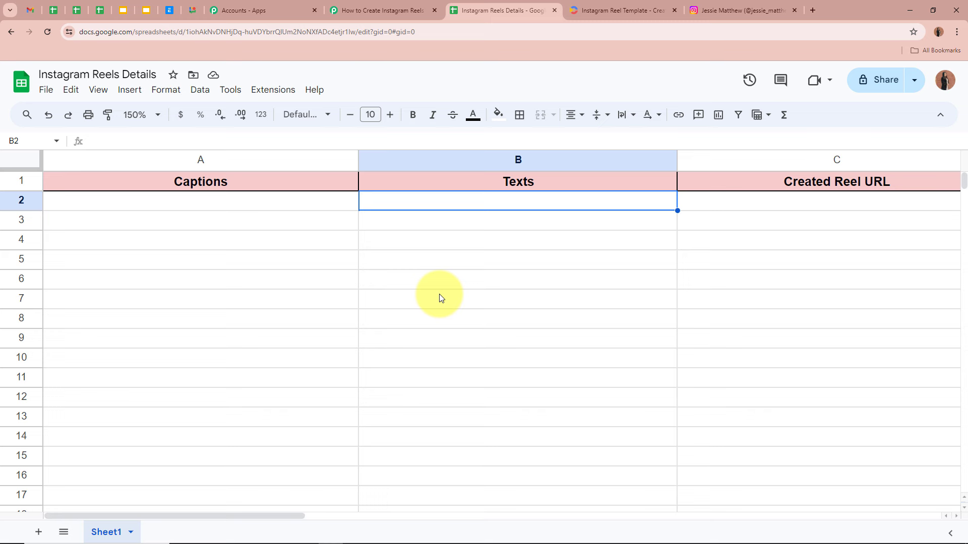
pyautogui.click(261, 207)
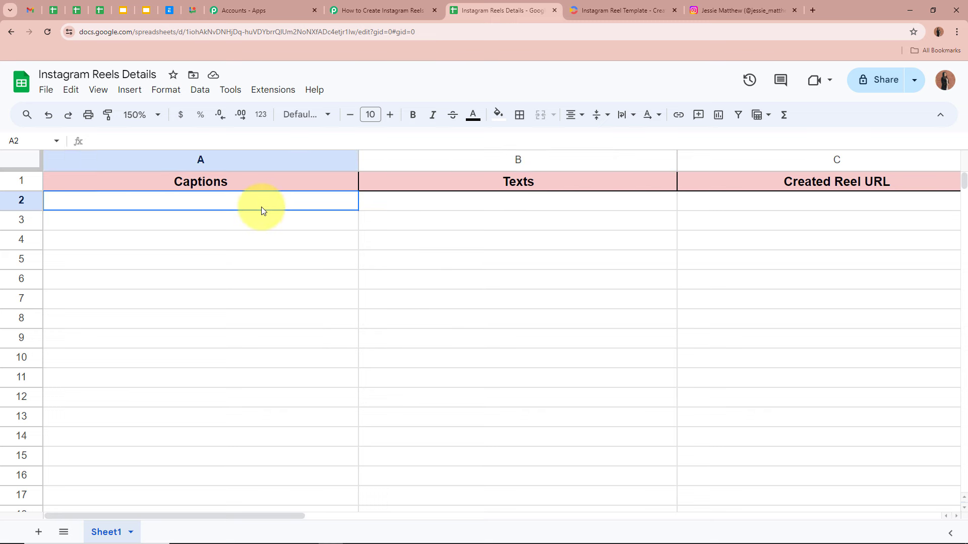
pyautogui.click(440, 204)
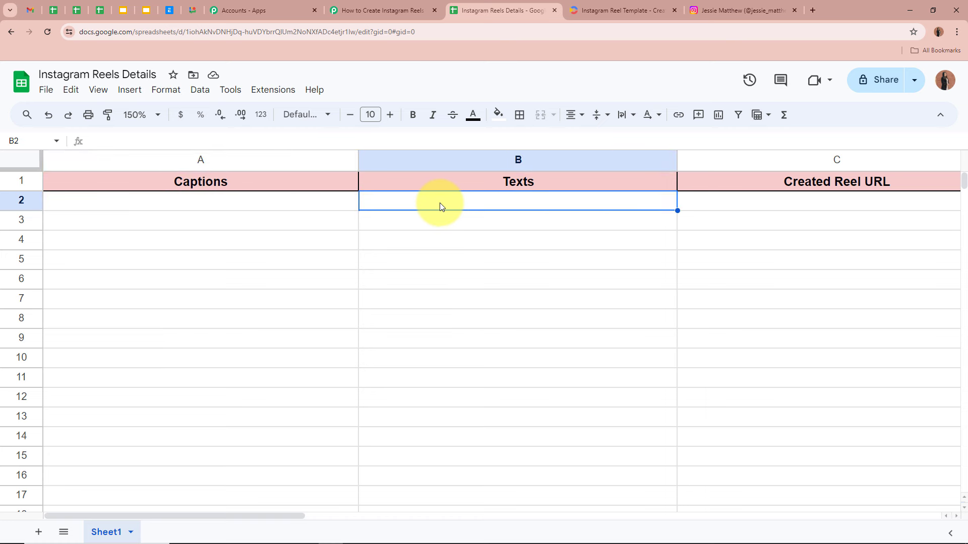
pyautogui.write('😊 Happy guests, happy stays!\t🏞 Explore the beautiful surroundings of our newest listing! Perfect for nature lovers and adventure seekers')
pyautogui.click(439, 253)
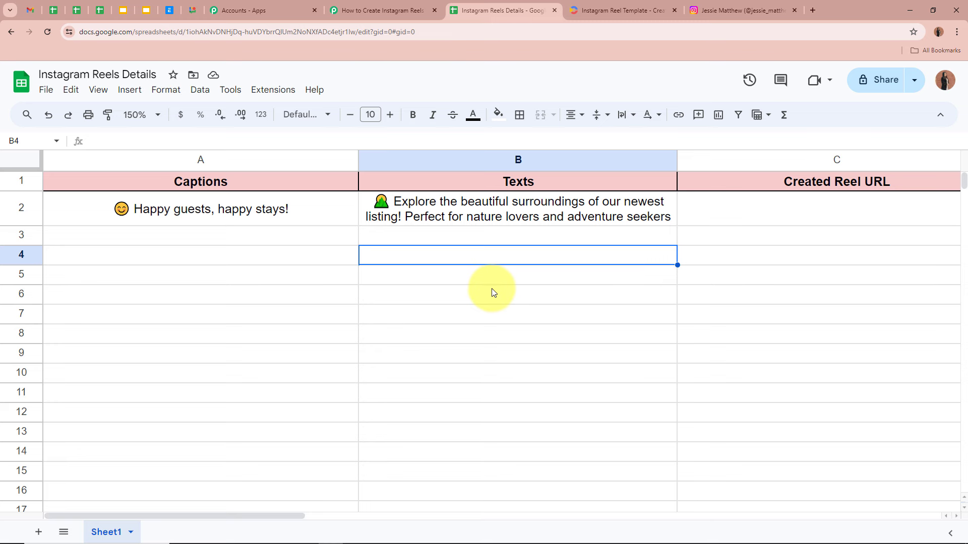
# Review the caption and the text entered in row 2 of the Instagram Reels Details sheet.
pyautogui.click(226, 210)
pyautogui.click(181, 239)
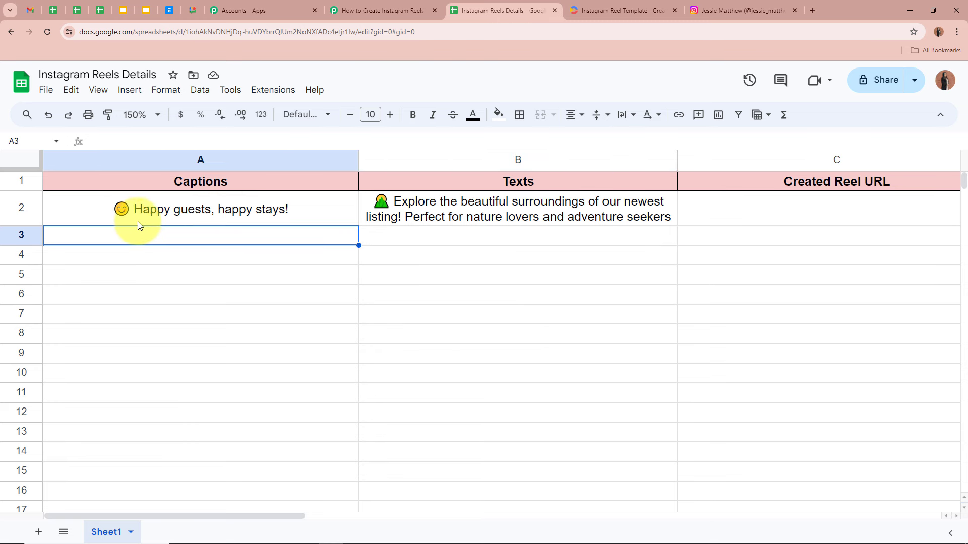
pyautogui.click(268, 216)
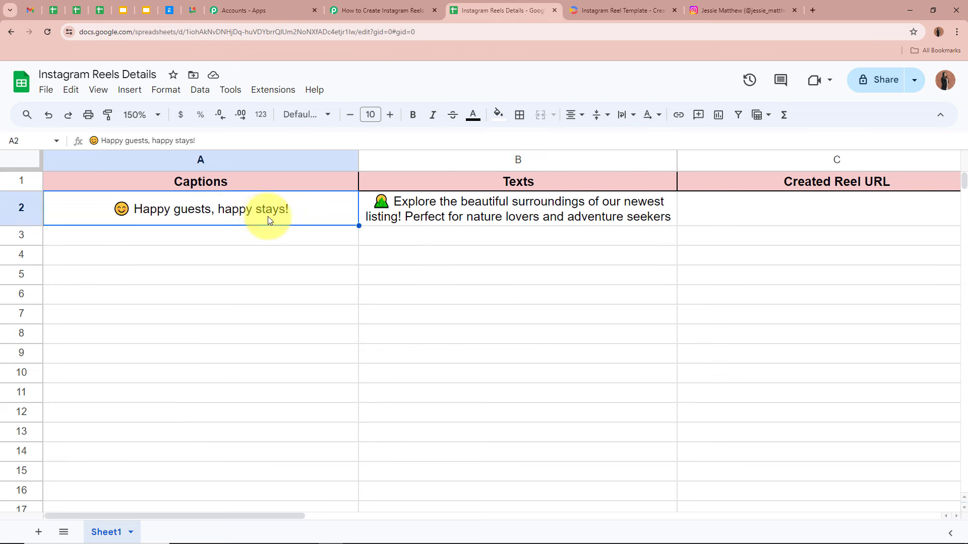
pyautogui.click(252, 241)
pyautogui.click(518, 243)
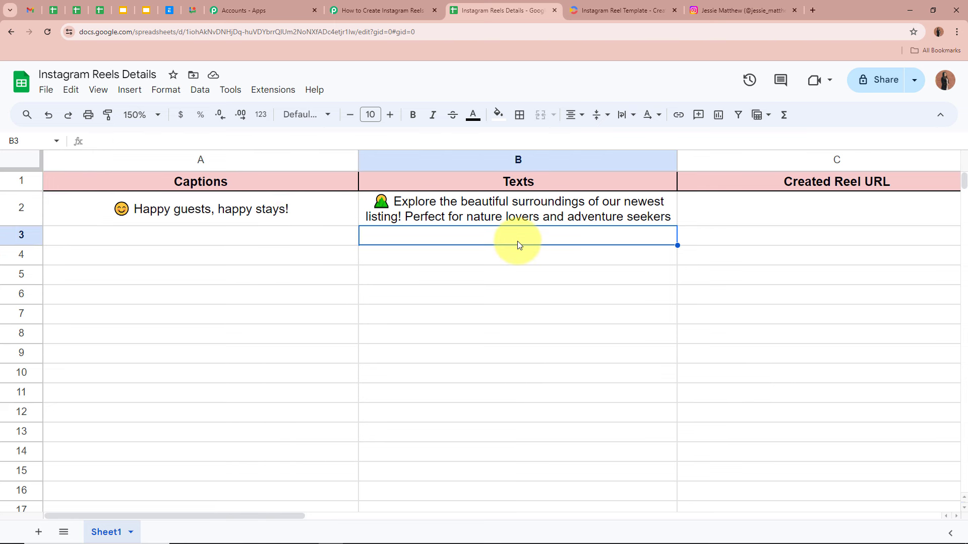
pyautogui.click(514, 223)
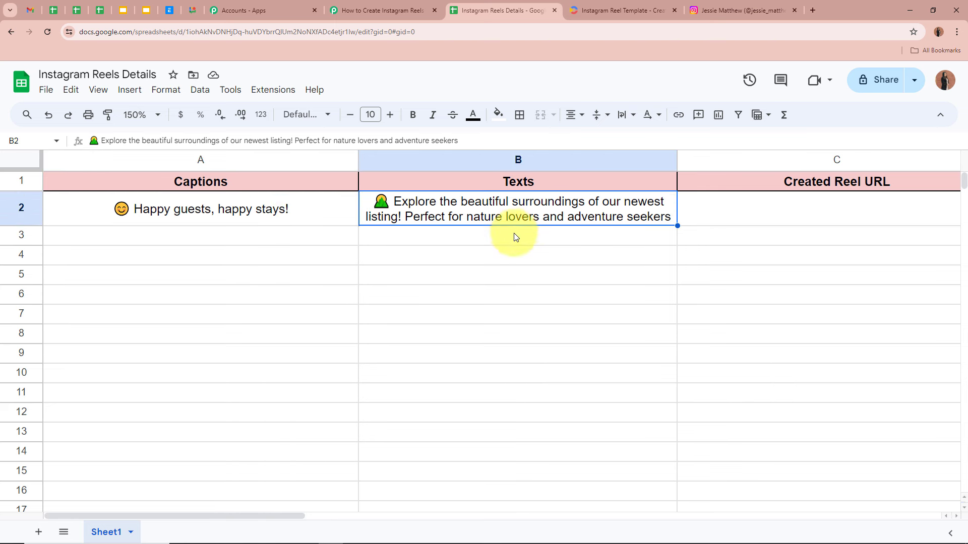
pyautogui.click(514, 237)
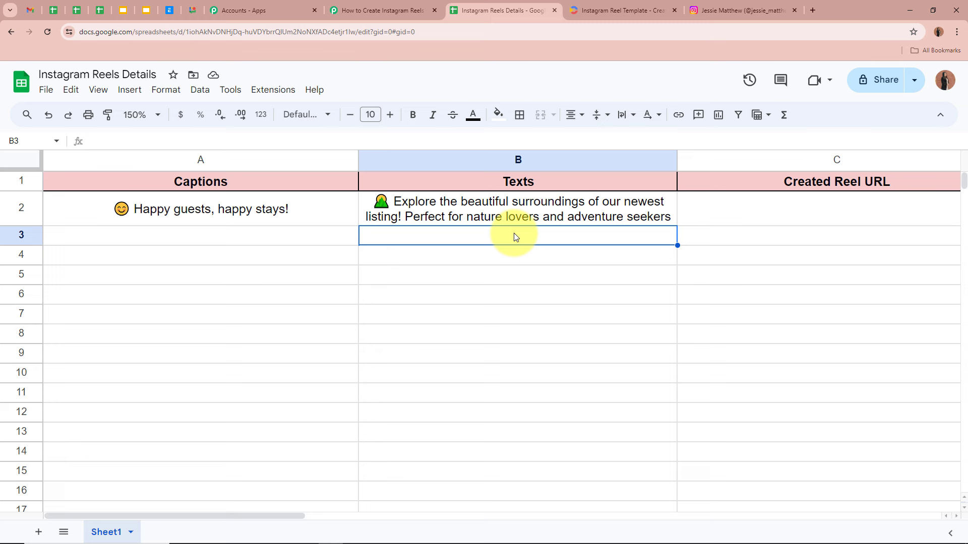
pyautogui.click(616, 216)
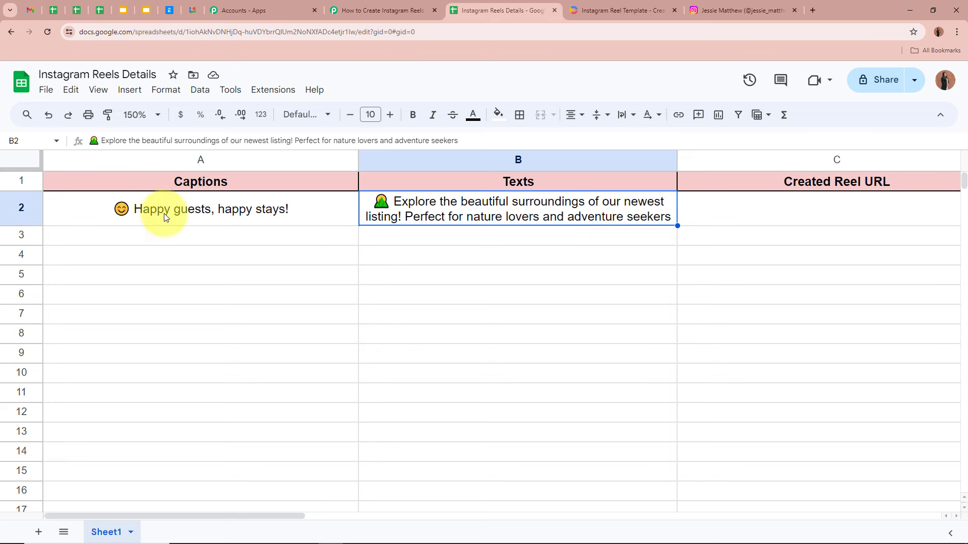
pyautogui.click(333, 216)
pyautogui.click(424, 216)
pyautogui.click(452, 237)
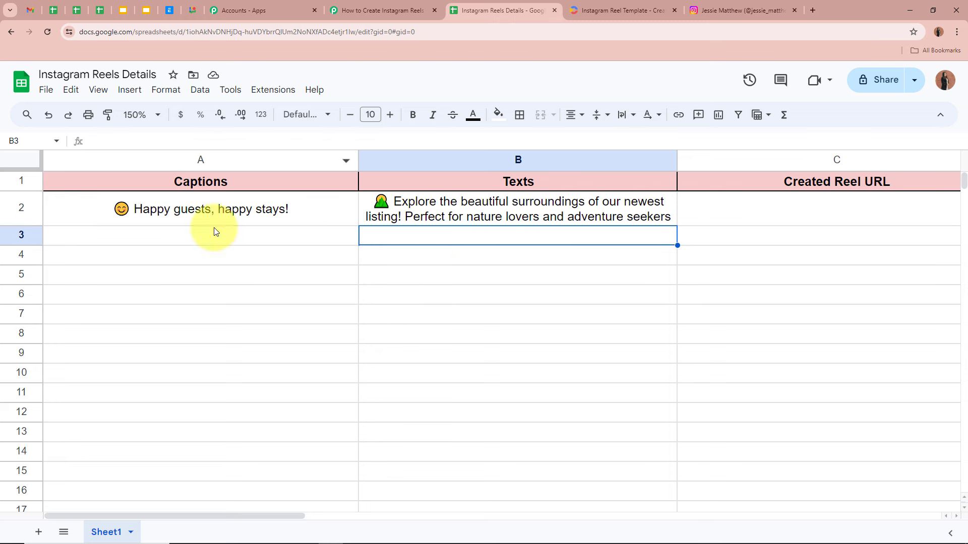
pyautogui.click(439, 252)
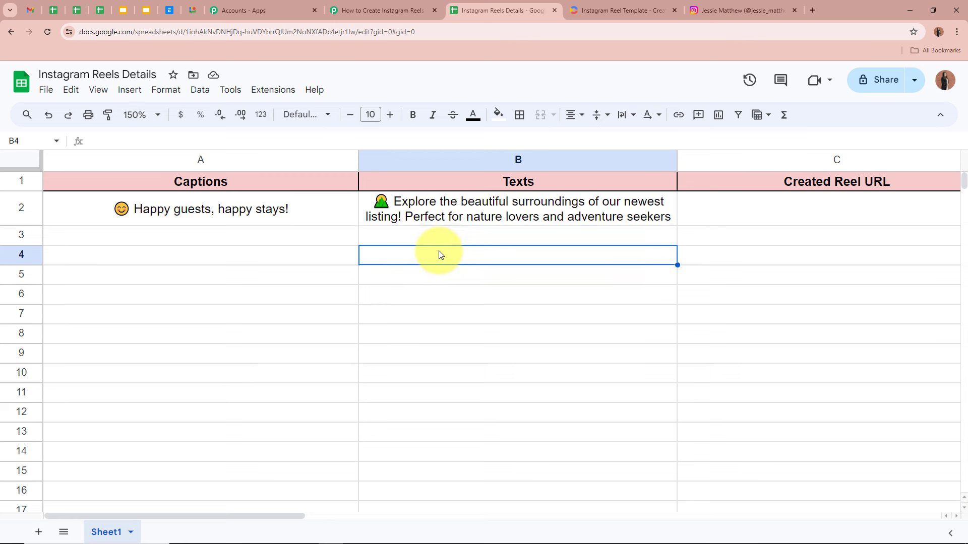
pyautogui.click(257, 214)
pyautogui.click(460, 211)
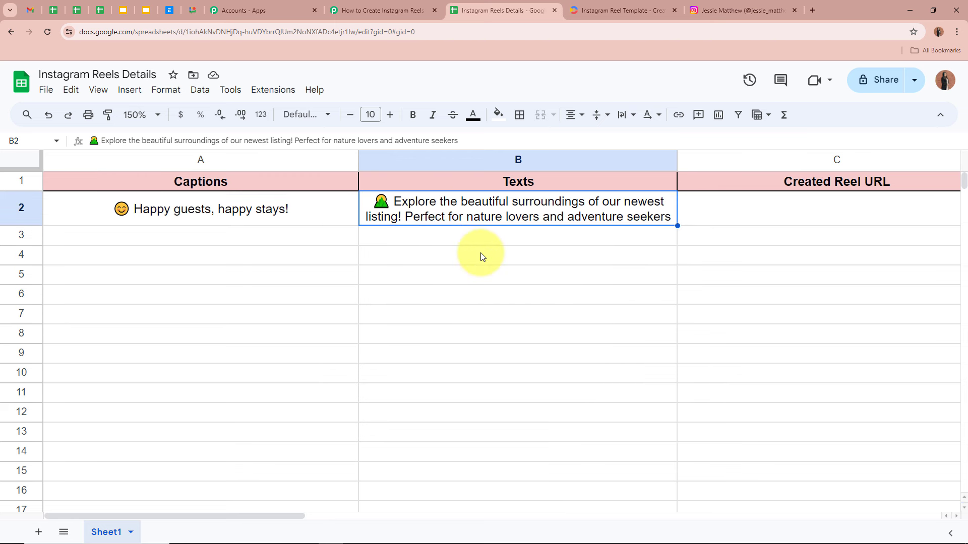
pyautogui.click(482, 257)
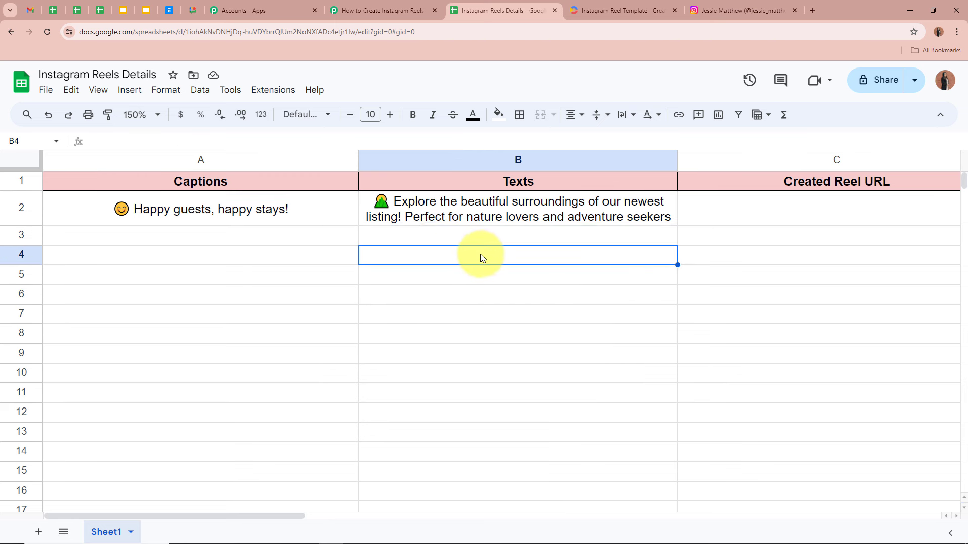
pyautogui.click(352, 216)
pyautogui.click(404, 222)
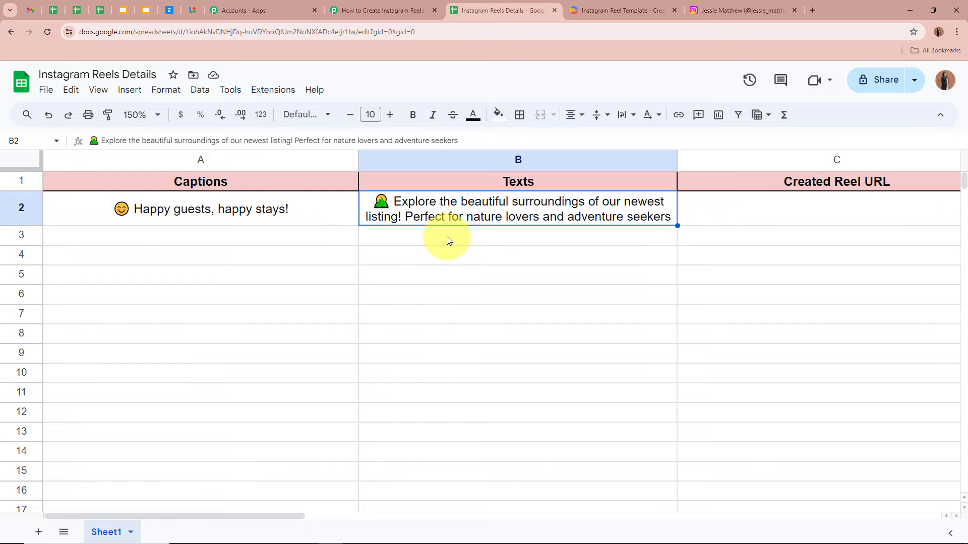
# Switch to the Pabbly Connect workflow, enlarge the Texts value in the received webhook response and read it in full.
pyautogui.click(411, 10)
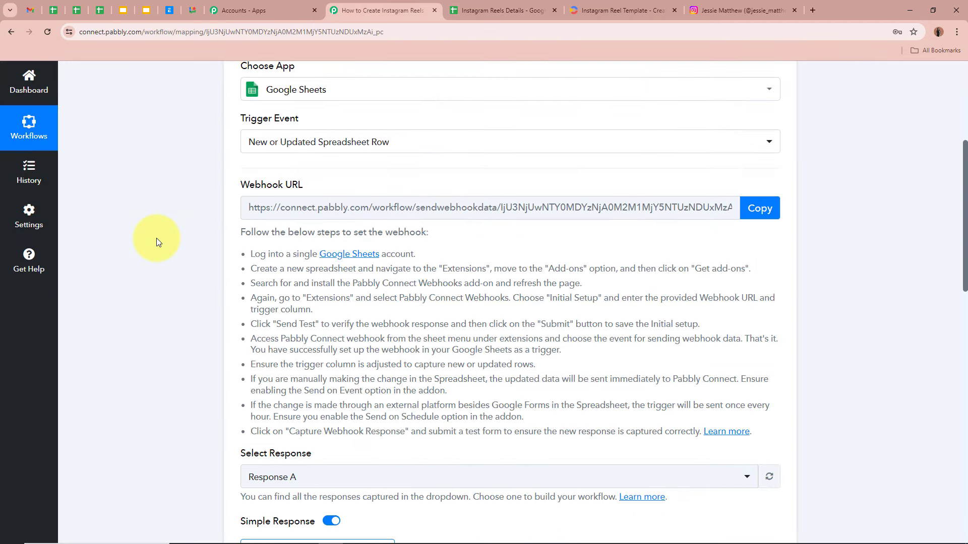
pyautogui.scroll(-9, 156, 238)
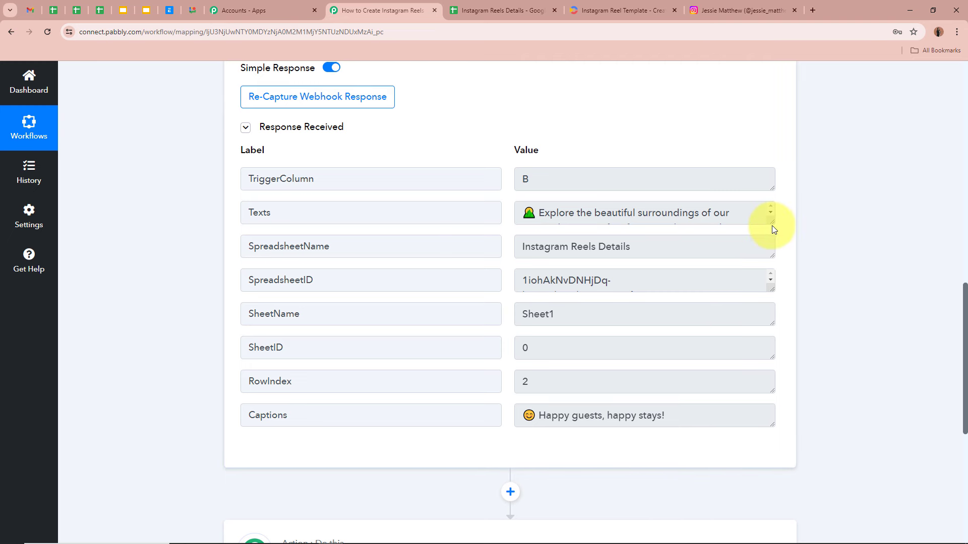
pyautogui.moveTo(772, 232); pyautogui.dragTo(772, 257)
pyautogui.click(557, 218)
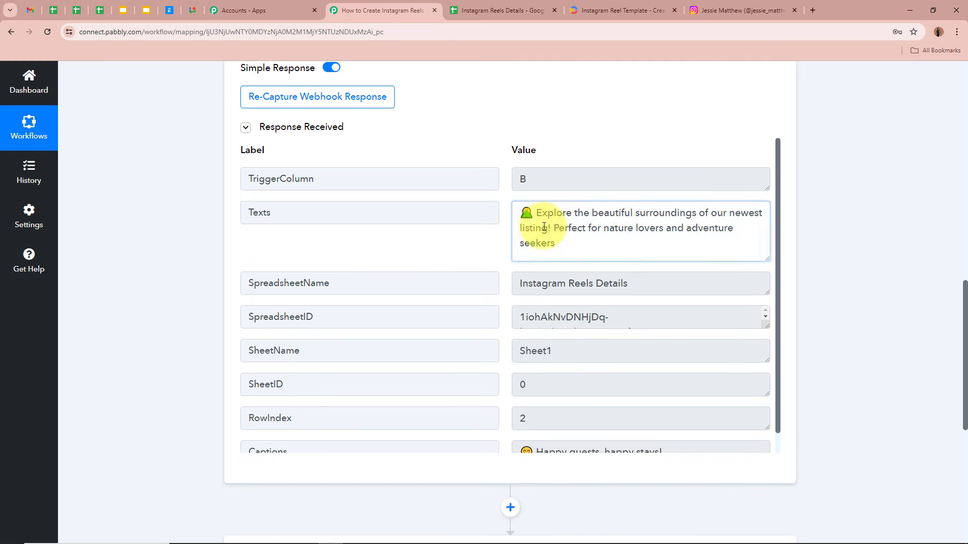
pyautogui.hotkey('ctrl', 'a')
pyautogui.click(540, 212)
pyautogui.moveTo(541, 212); pyautogui.dragTo(695, 226)
pyautogui.click(695, 226)
pyautogui.scroll(-1, 682, 328)
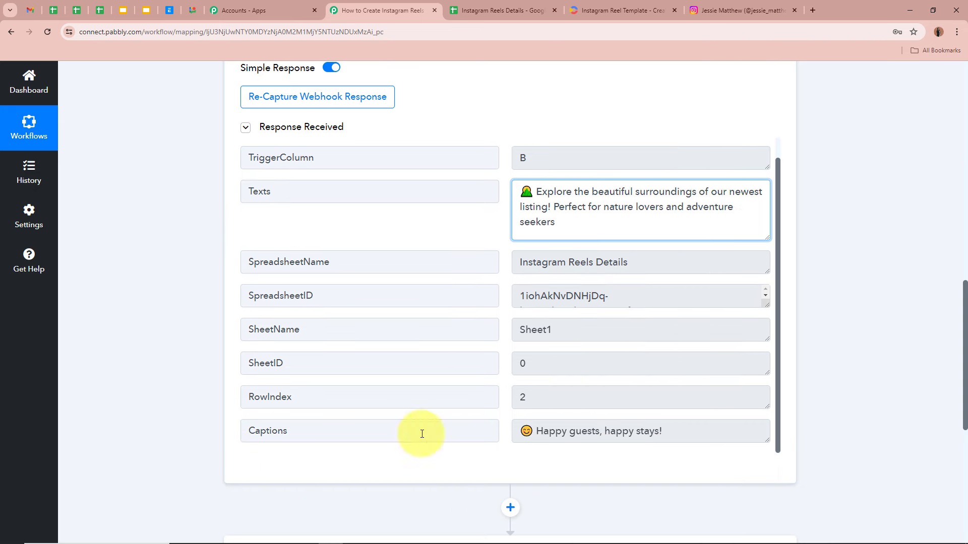
# Check the Captions value in the received response and collapse the Google Sheets trigger step.
pyautogui.moveTo(726, 435); pyautogui.dragTo(512, 436)
pyautogui.click(558, 432)
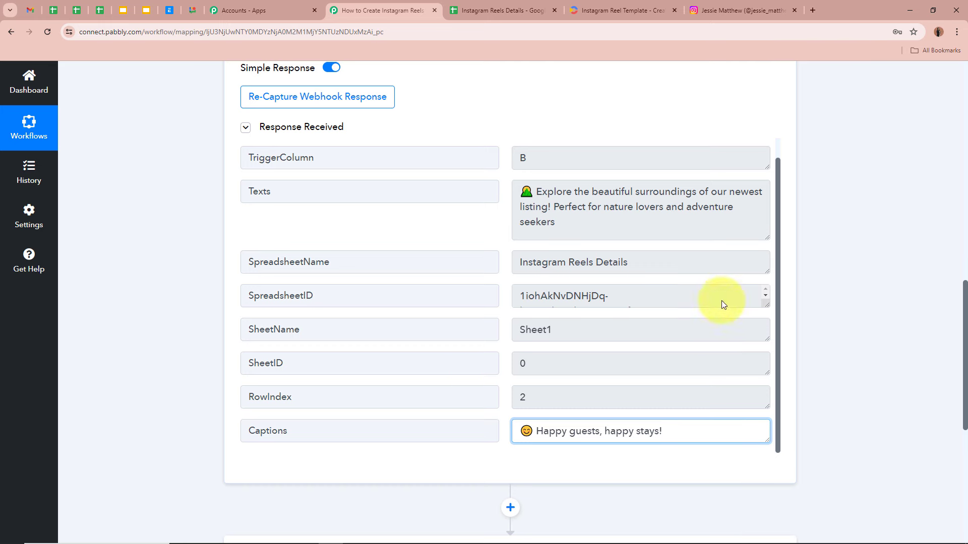
pyautogui.click(852, 257)
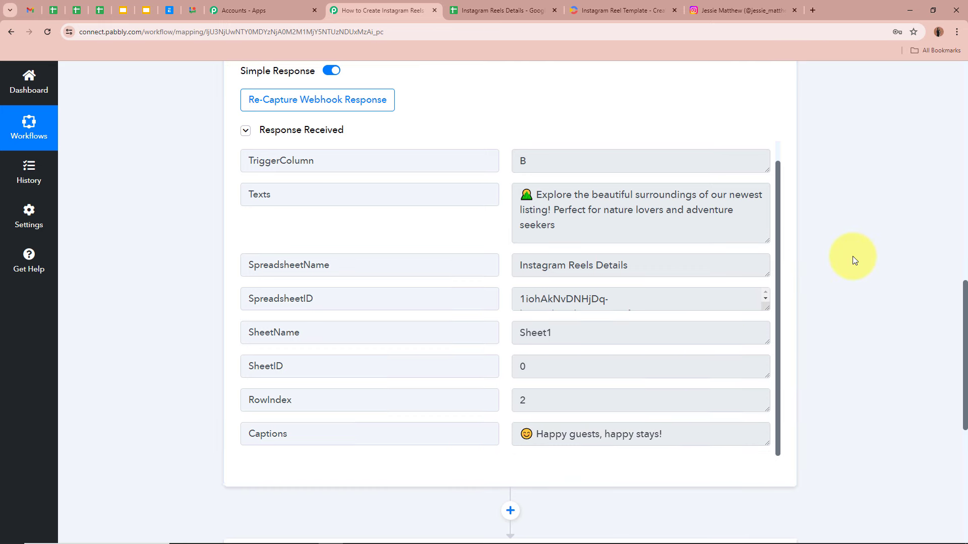
pyautogui.scroll(15, 851, 256)
pyautogui.click(597, 266)
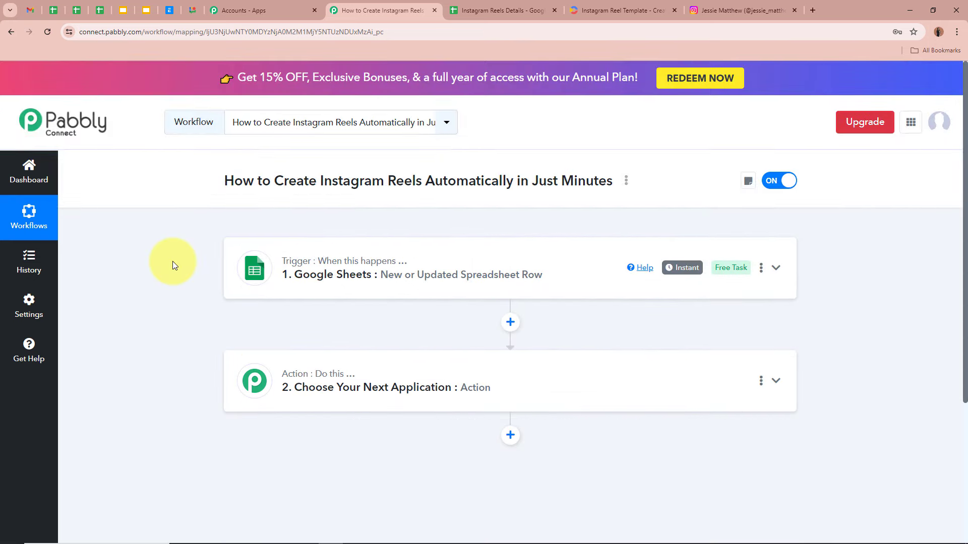
# Switch between the Instagram Reels Details sheet and the Pabbly Connect workflow to review row 2 against the trigger and action steps.
pyautogui.hotkey('ctrl', 'Tab')
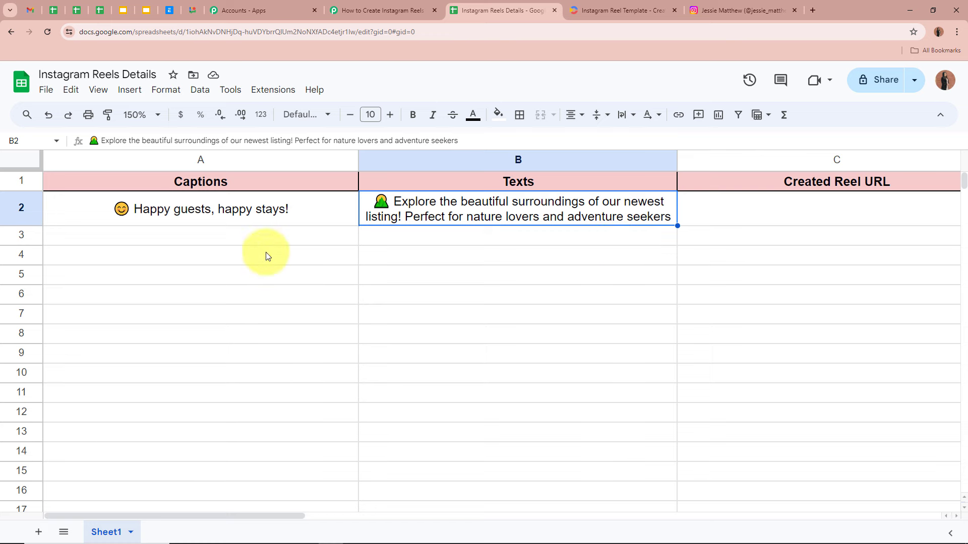
pyautogui.click(244, 234)
pyautogui.click(444, 238)
pyautogui.click(381, 11)
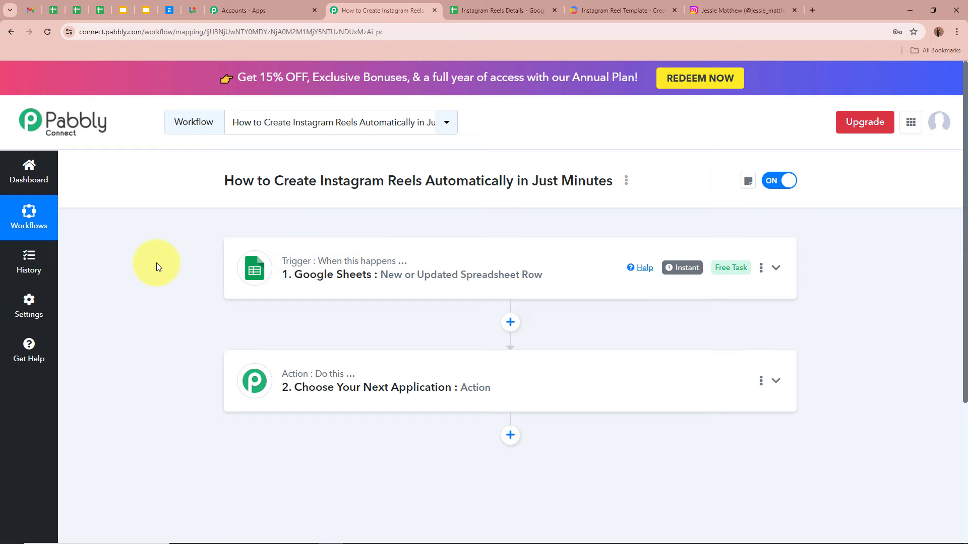
pyautogui.click(474, 9)
pyautogui.click(191, 233)
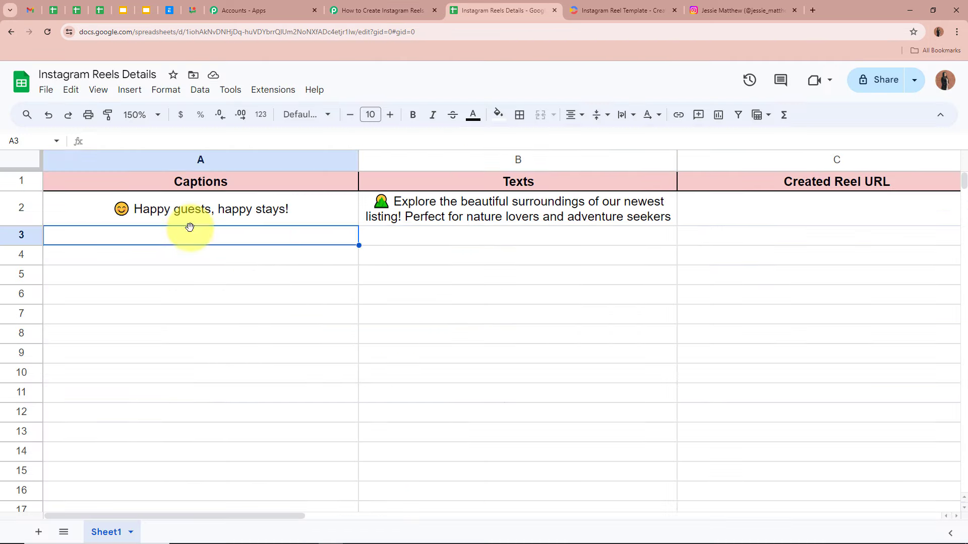
pyautogui.click(449, 209)
pyautogui.click(403, 10)
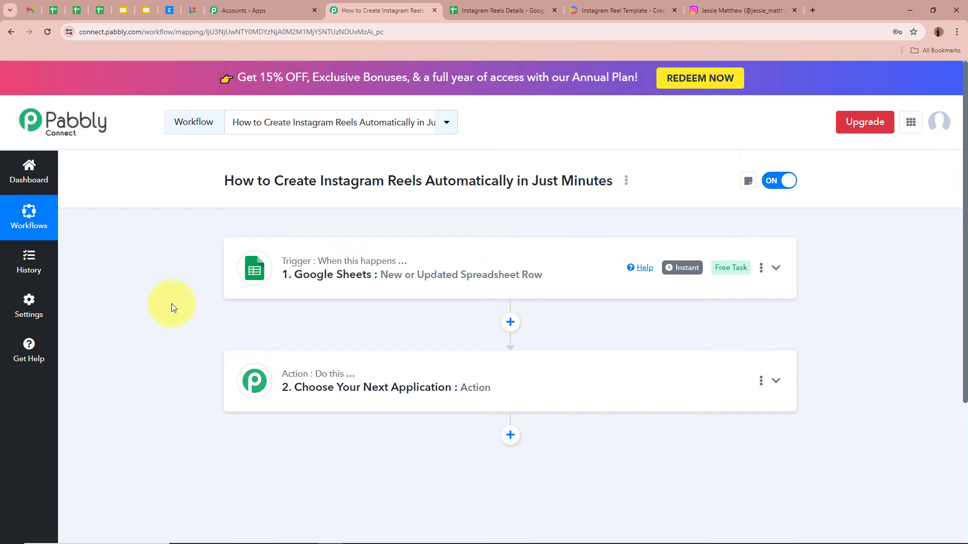
pyautogui.click(491, 5)
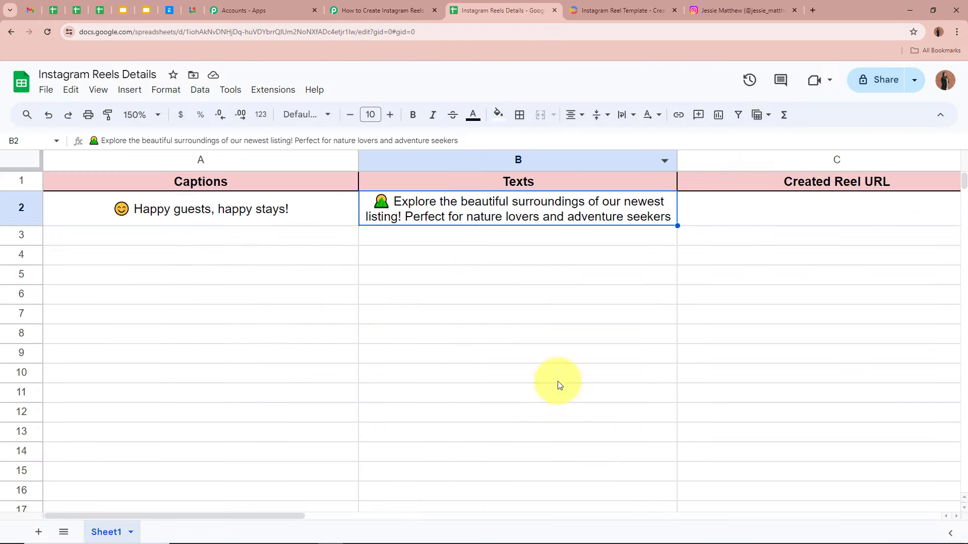
# Return to the Pabbly Connect workflow and choose Creatomate as the app for the second step's action.
pyautogui.click(339, 10)
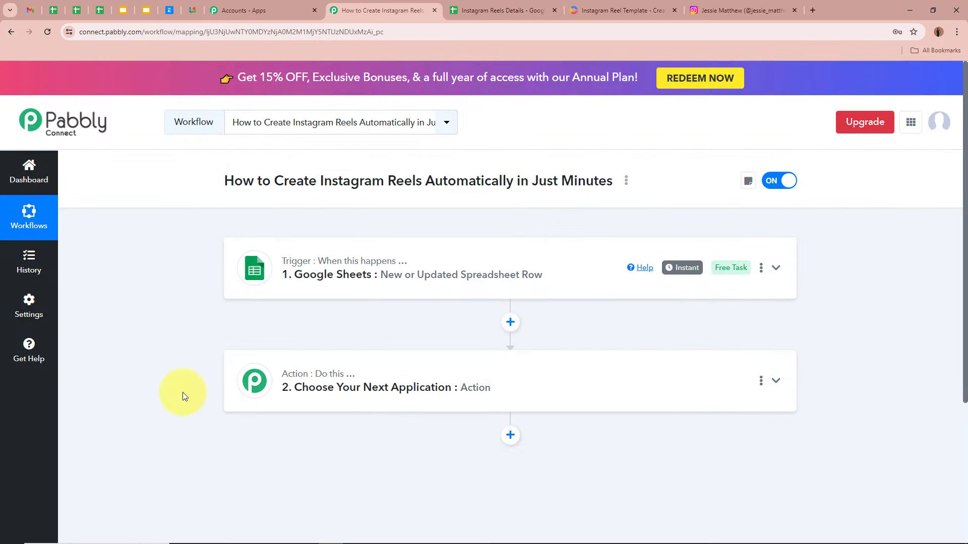
pyautogui.click(781, 381)
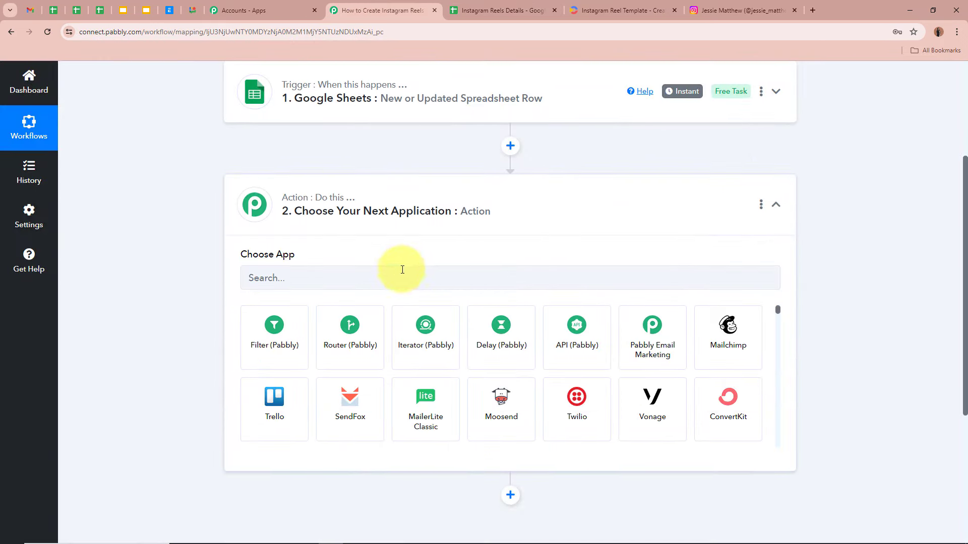
pyautogui.click(402, 269)
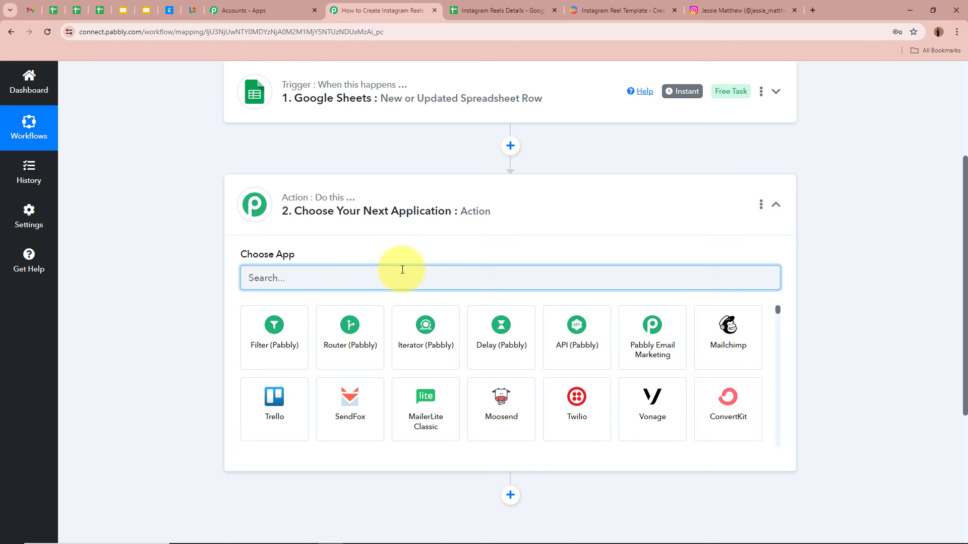
pyautogui.write('Cre')
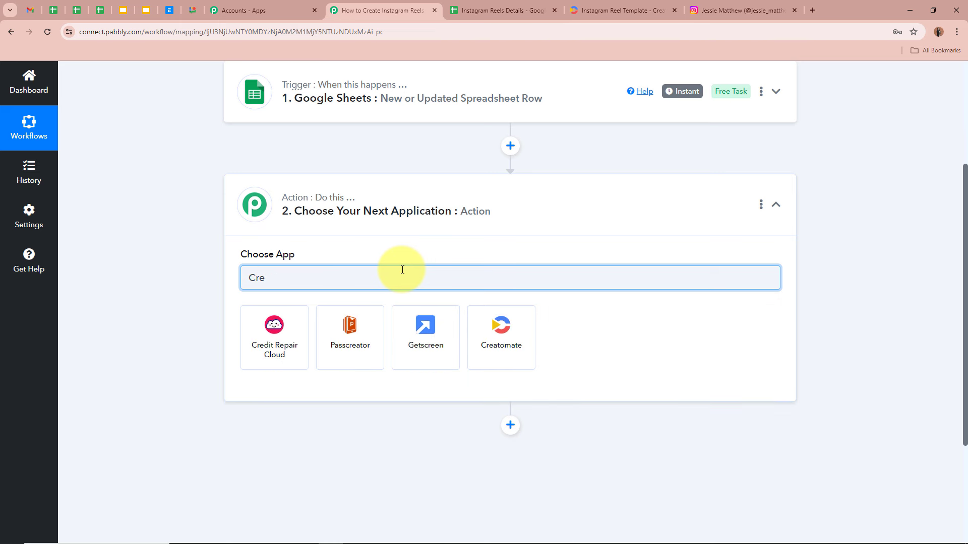
pyautogui.click(474, 352)
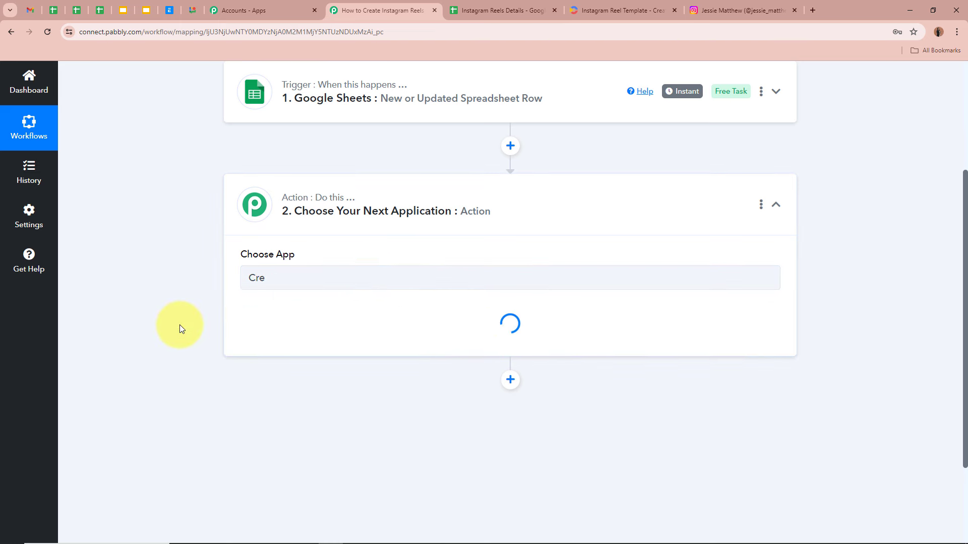
# Check the Instagram Reel Template in Creatomate, and set the Creatomate action event in Pabbly Connect to Get Specific Template.
pyautogui.click(301, 323)
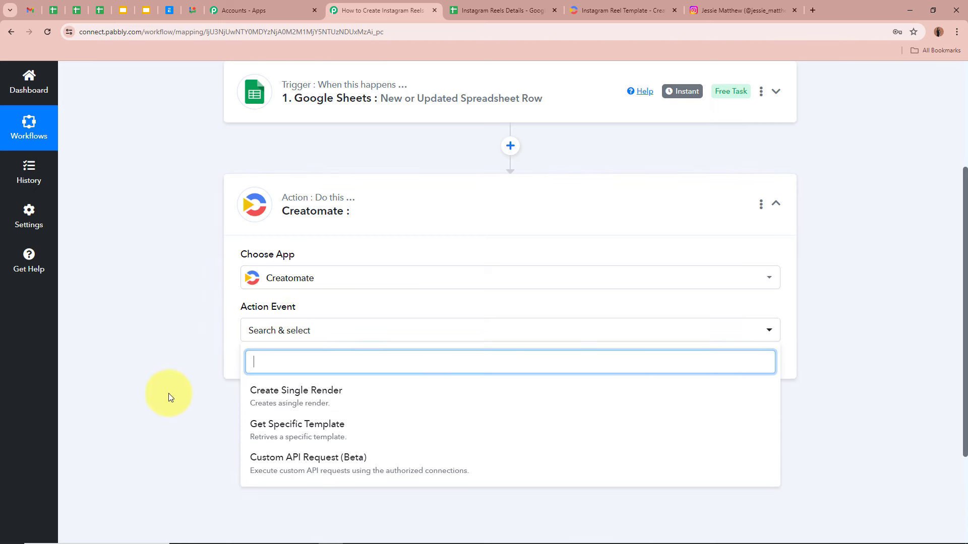
pyautogui.click(629, 5)
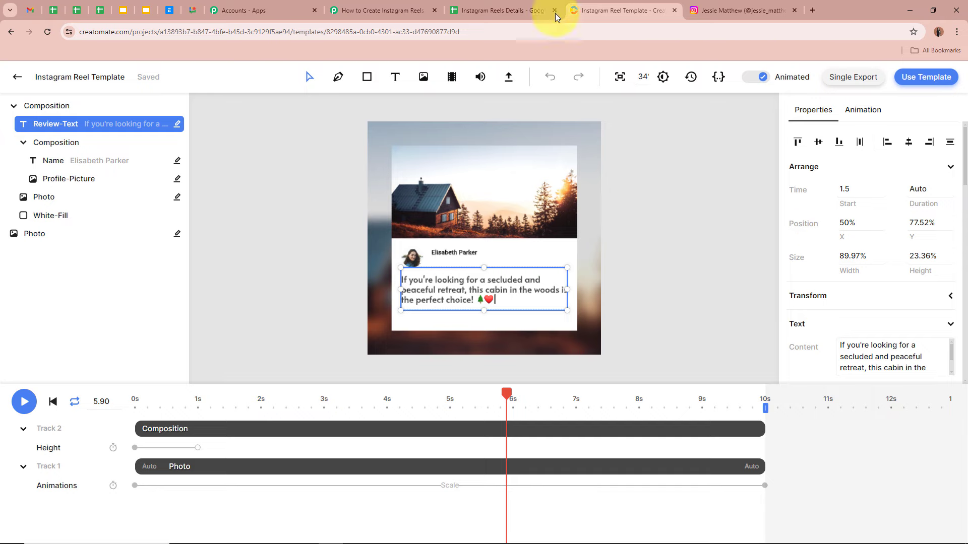
pyautogui.click(398, 10)
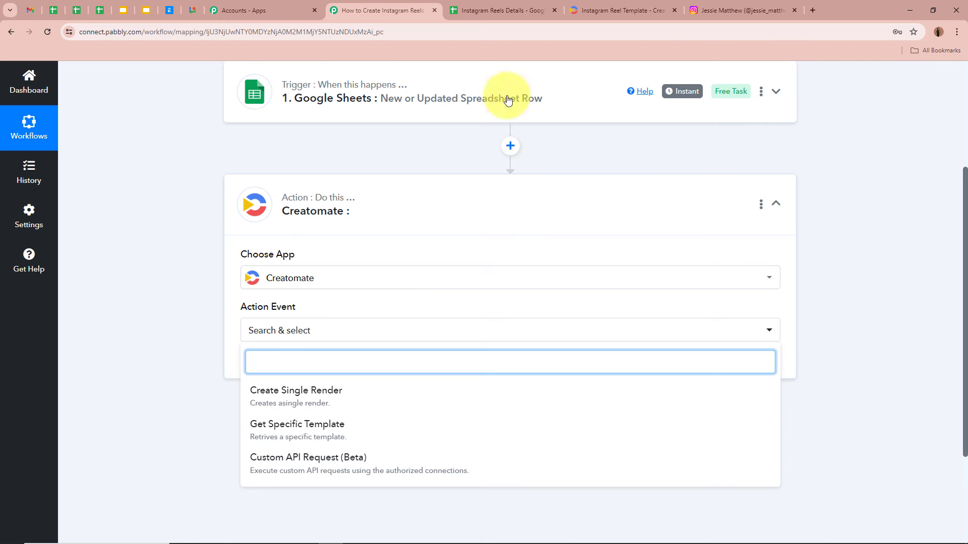
pyautogui.click(623, 10)
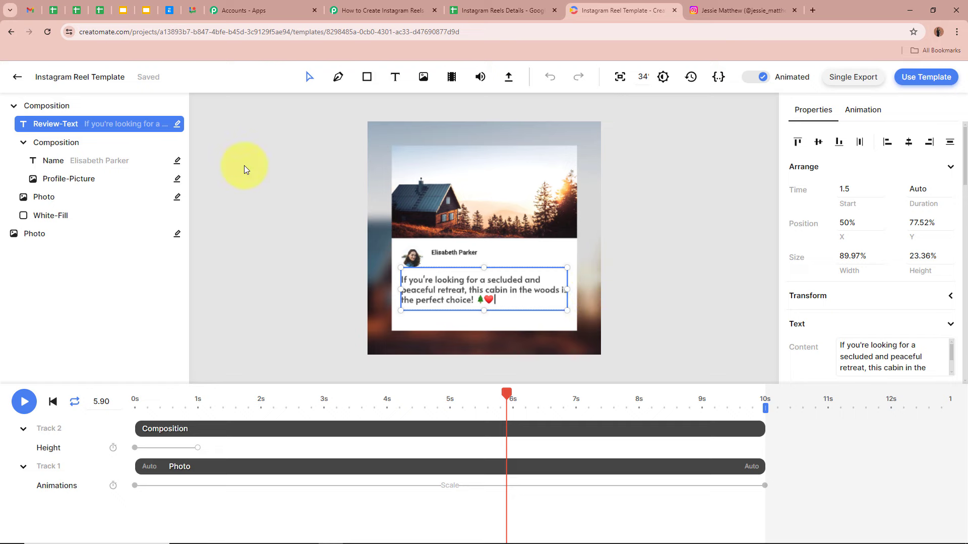
pyautogui.click(383, 10)
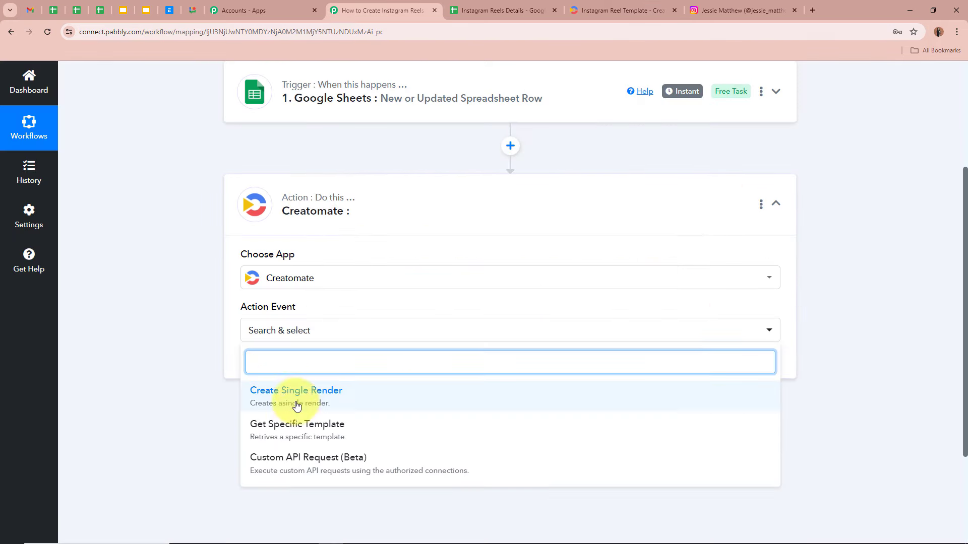
pyautogui.click(296, 434)
pyautogui.click(188, 336)
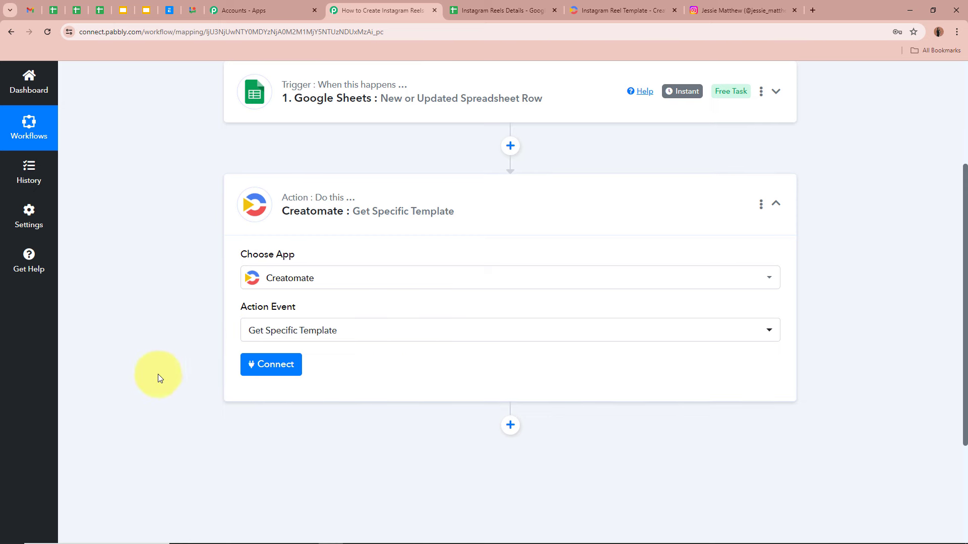
# Start connecting the Creatomate account with the Add New Connection option, which requires the project's API token.
pyautogui.click(284, 370)
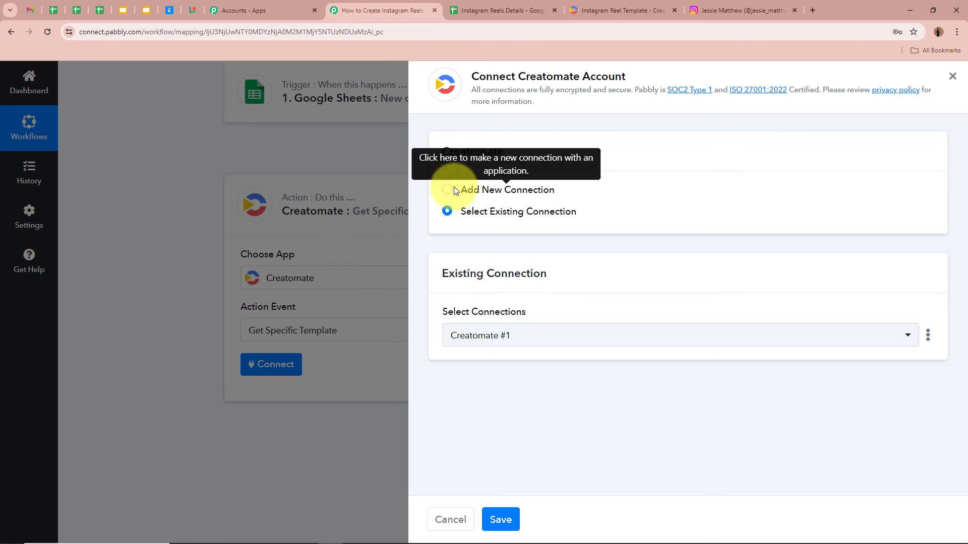
pyautogui.click(455, 188)
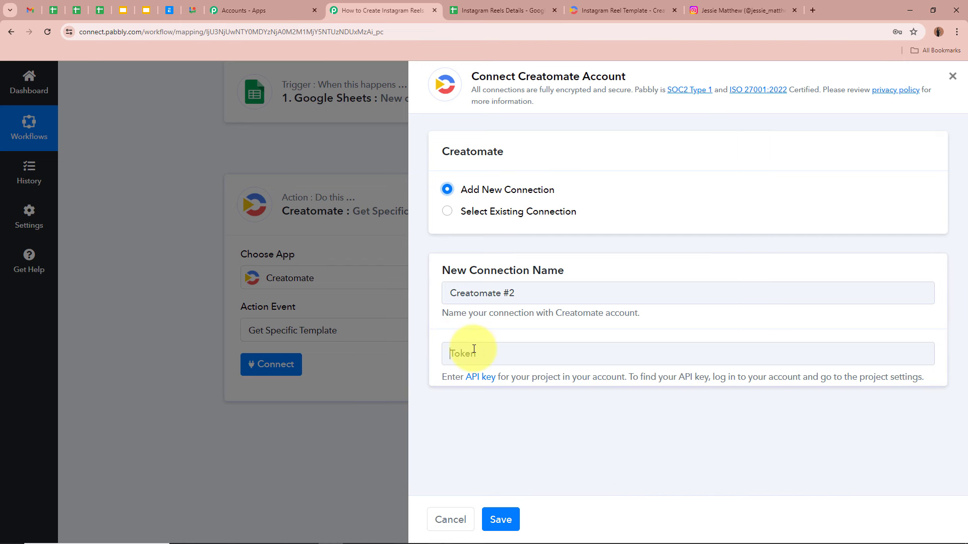
pyautogui.click(451, 360)
pyautogui.click(696, 409)
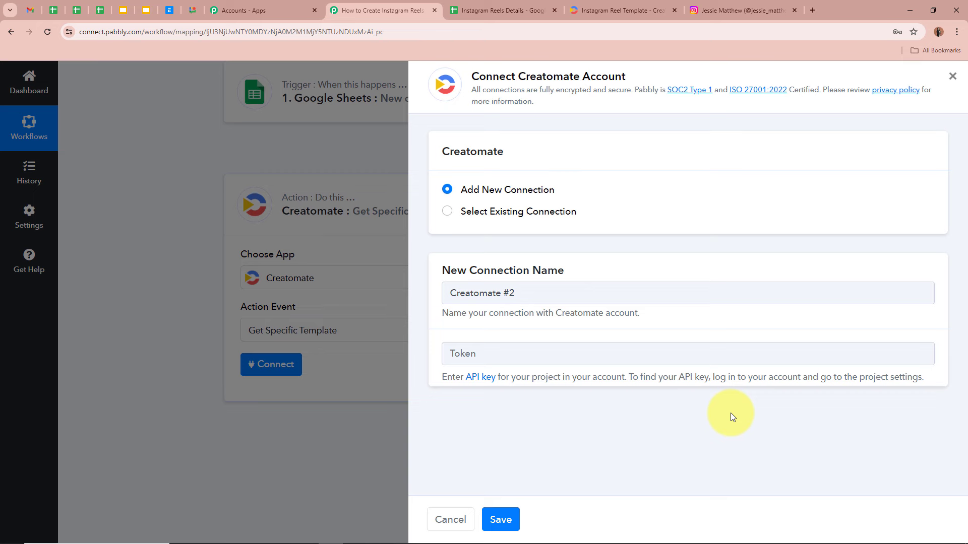
# Switch to Creatomate, leave the Instagram Reel Template editor and open the Project Settings of the Default Project.
pyautogui.click(614, 5)
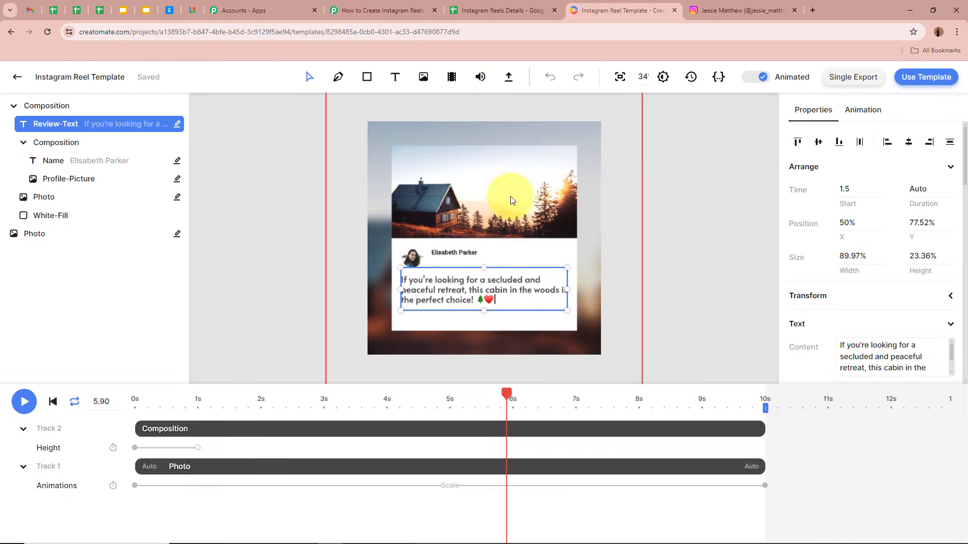
pyautogui.click(20, 83)
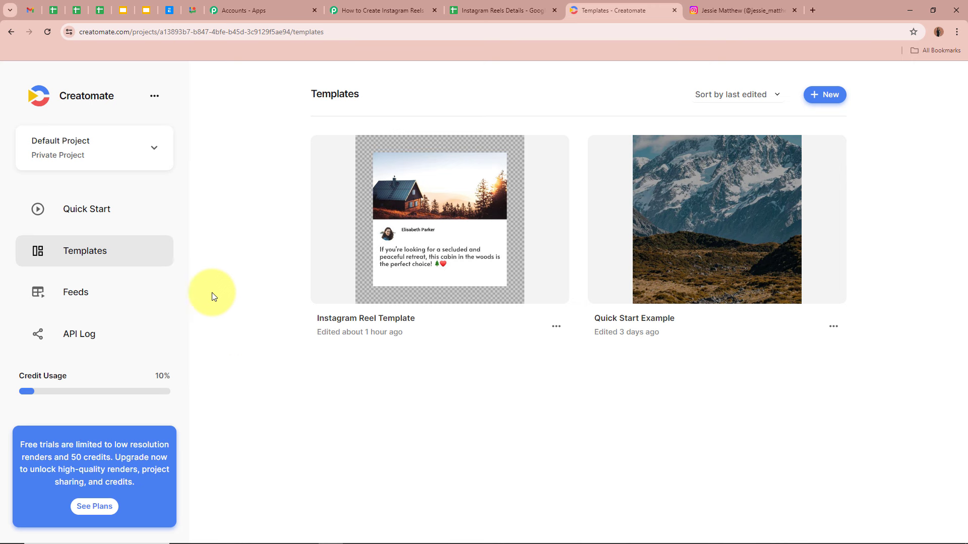
pyautogui.click(154, 97)
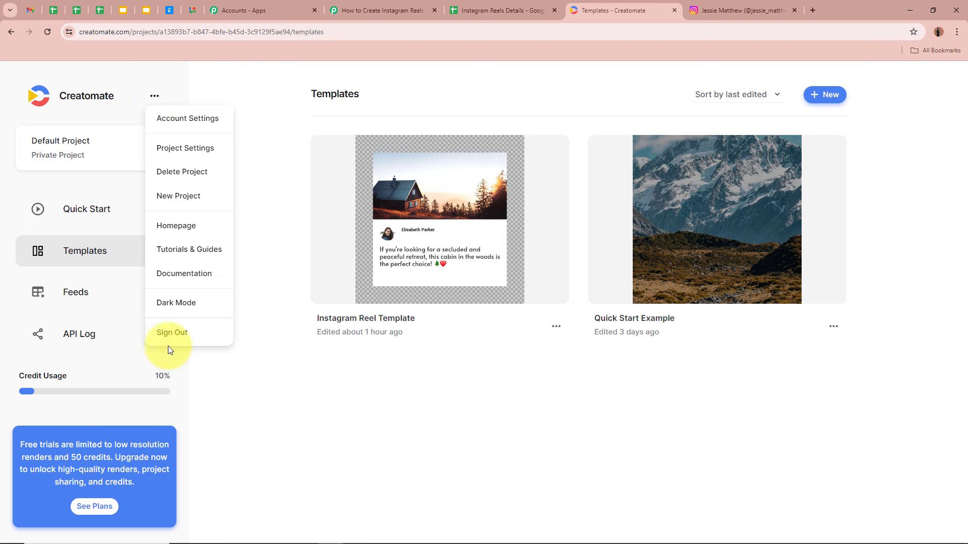
pyautogui.click(202, 151)
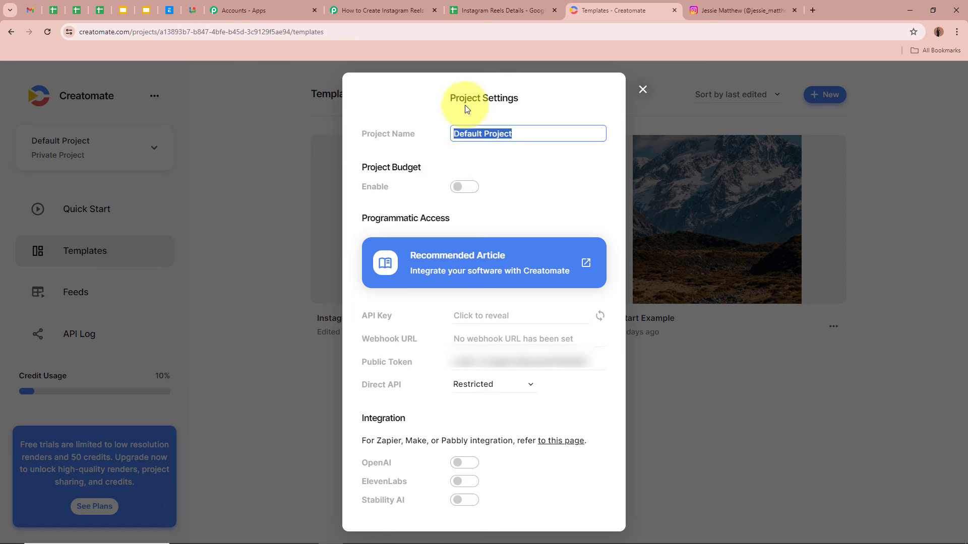
pyautogui.click(560, 103)
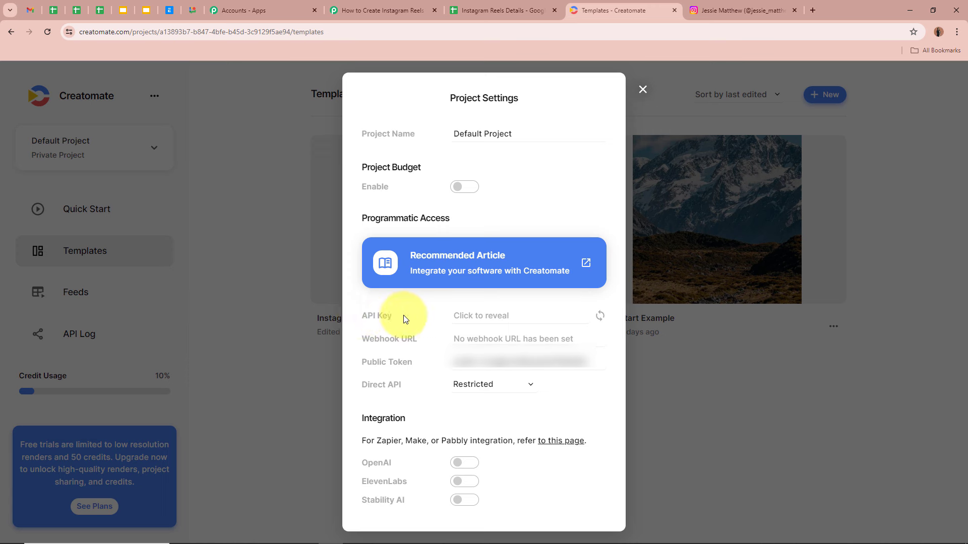
# Reveal and copy the project's API key, paste it as the token of the new Creatomate connection in Pabbly Connect and save.
pyautogui.click(496, 319)
pyautogui.click(507, 315)
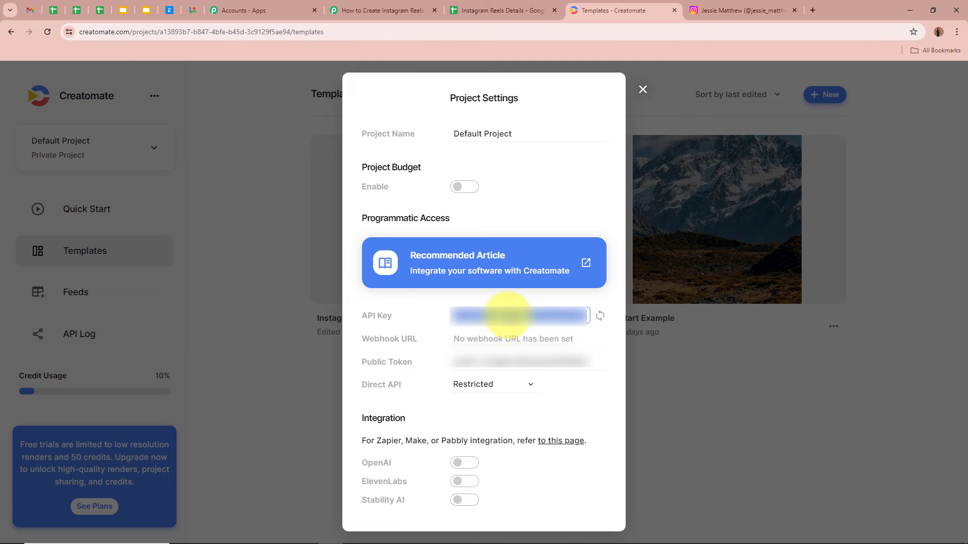
pyautogui.click(381, 10)
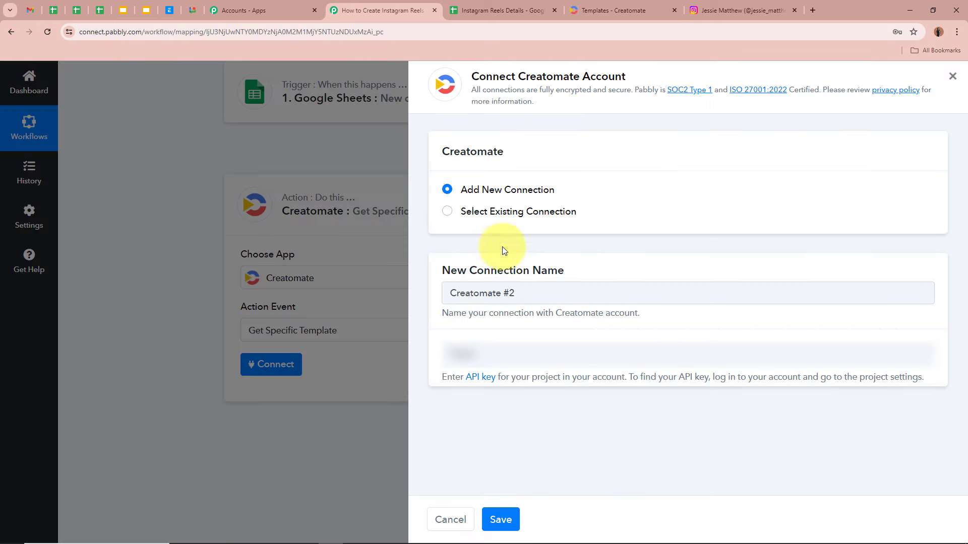
pyautogui.click(522, 355)
pyautogui.hotkey('ctrl', 'v')
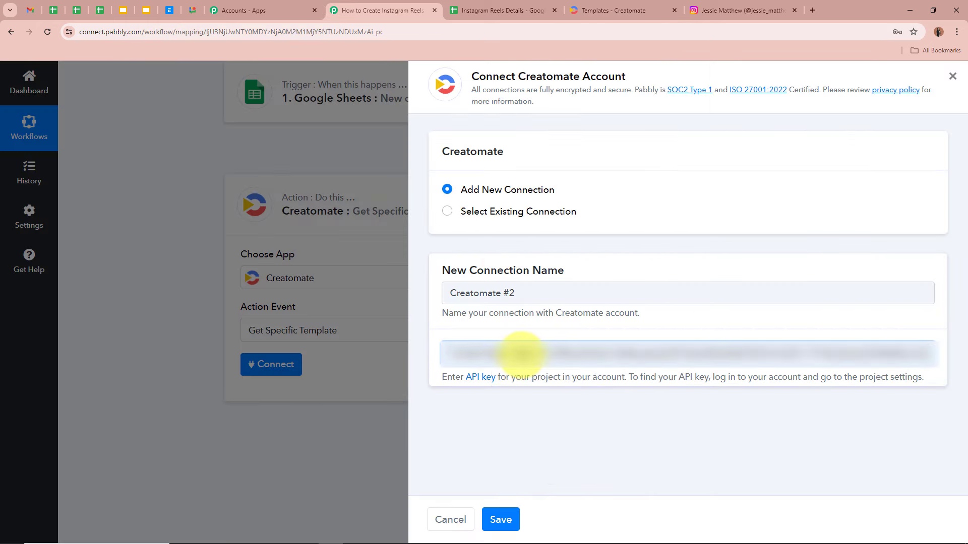
pyautogui.click(501, 519)
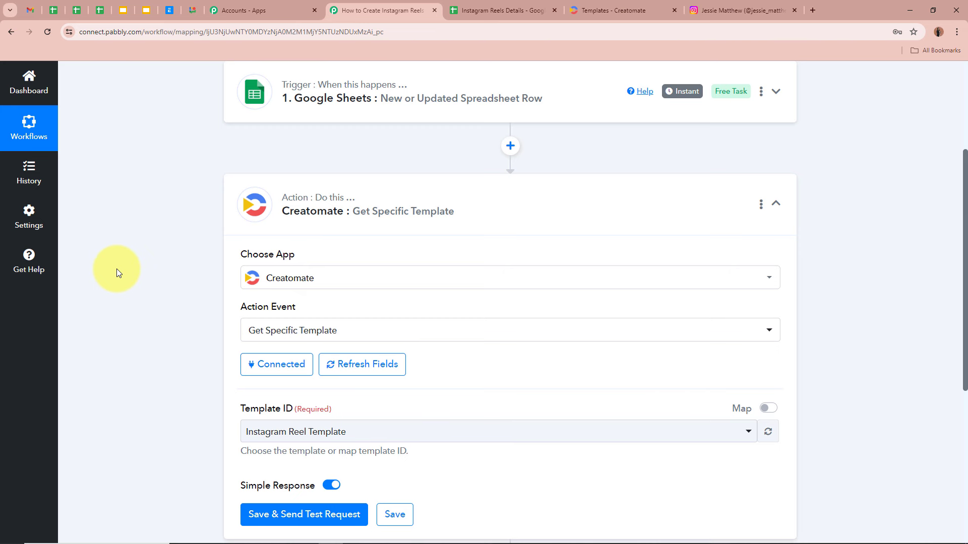
# Check the template's name in Creatomate and select Instagram Reel Template as the Template ID in the Pabbly Connect action.
pyautogui.scroll(-2, 116, 268)
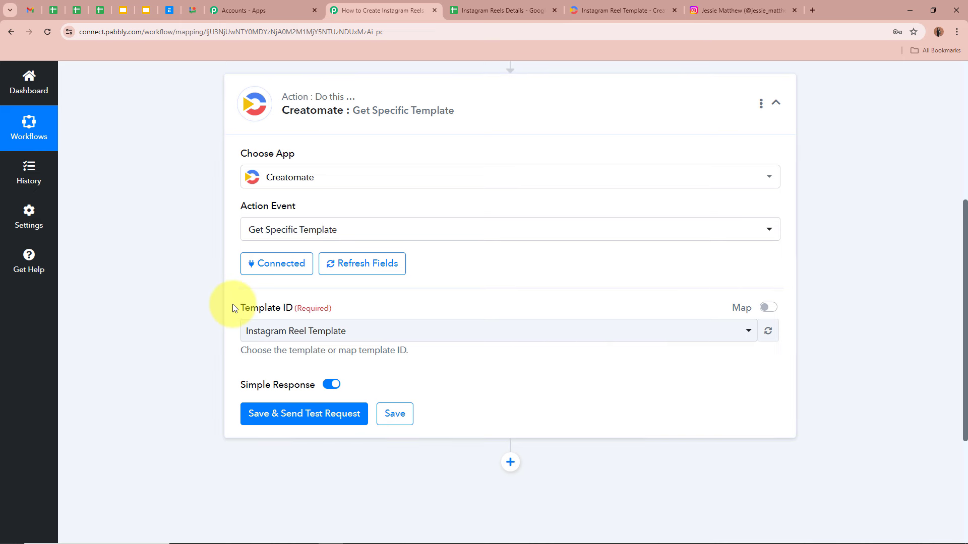
pyautogui.click(625, 10)
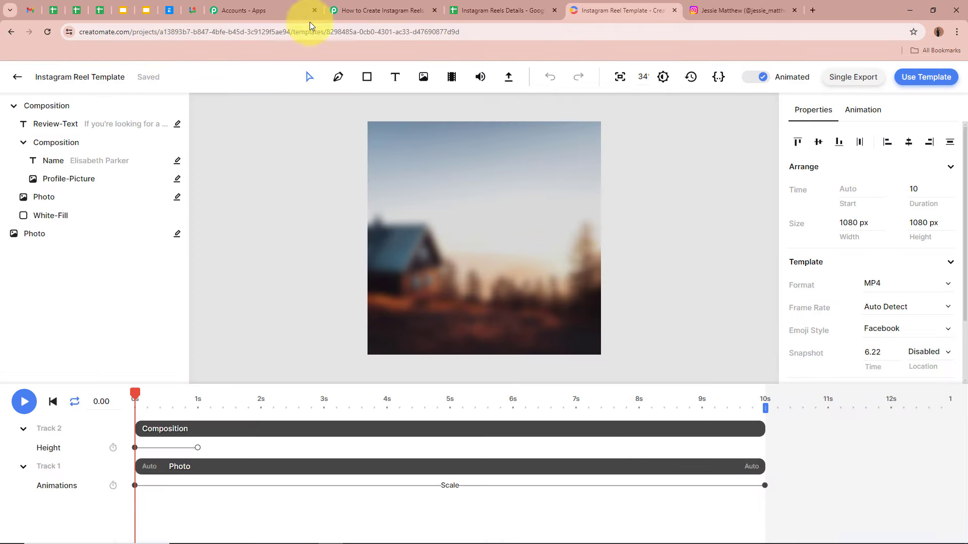
pyautogui.click(338, 12)
pyautogui.click(309, 339)
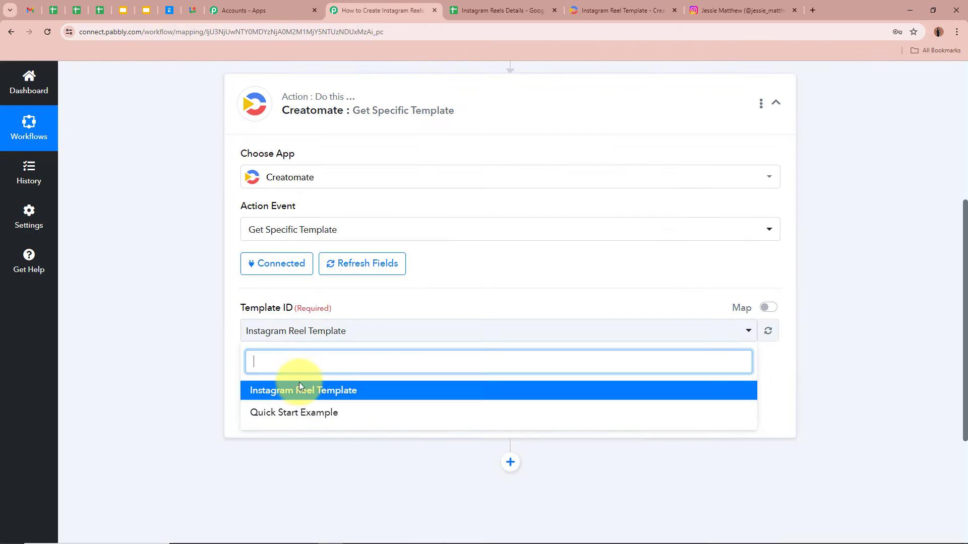
pyautogui.click(299, 386)
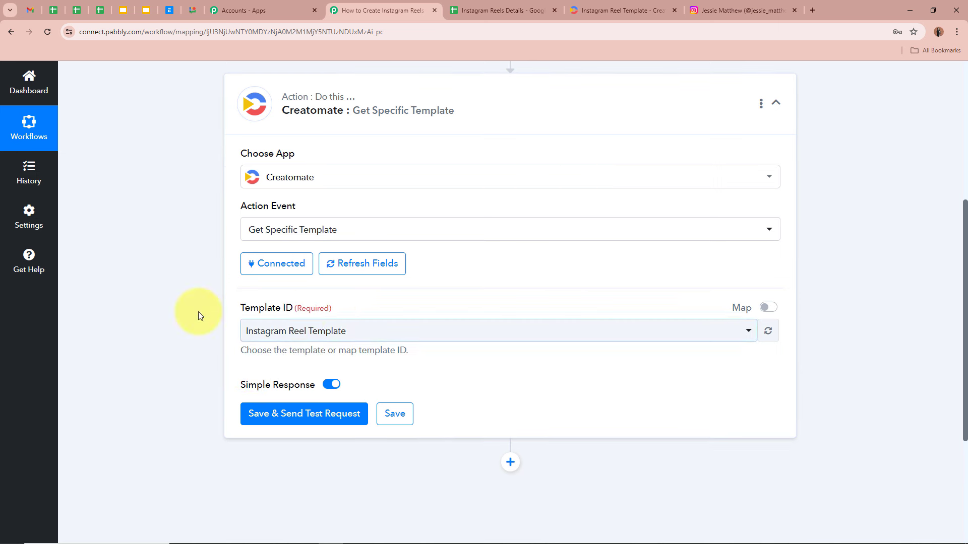
# Save the Get Specific Template action, send a test request and bring up the received response.
pyautogui.scroll(-2, 163, 302)
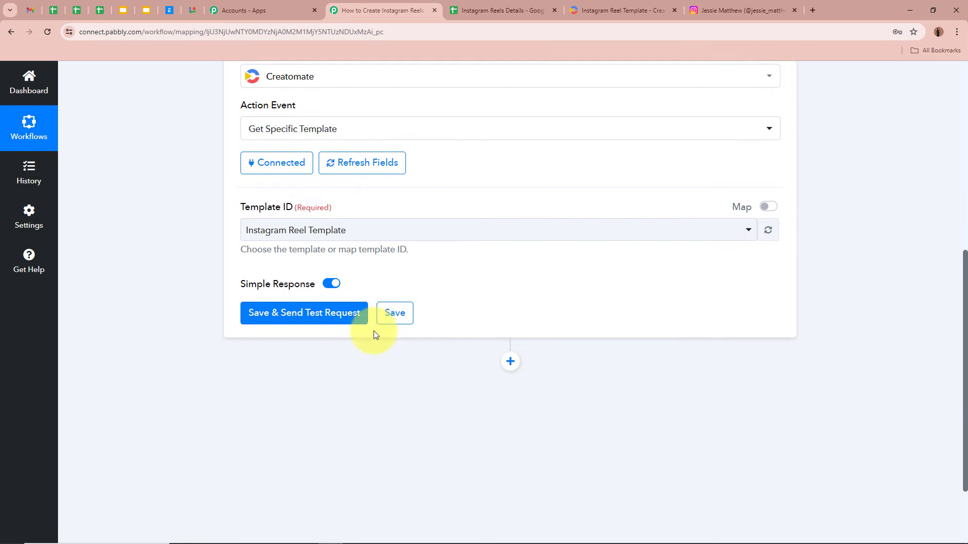
pyautogui.click(328, 317)
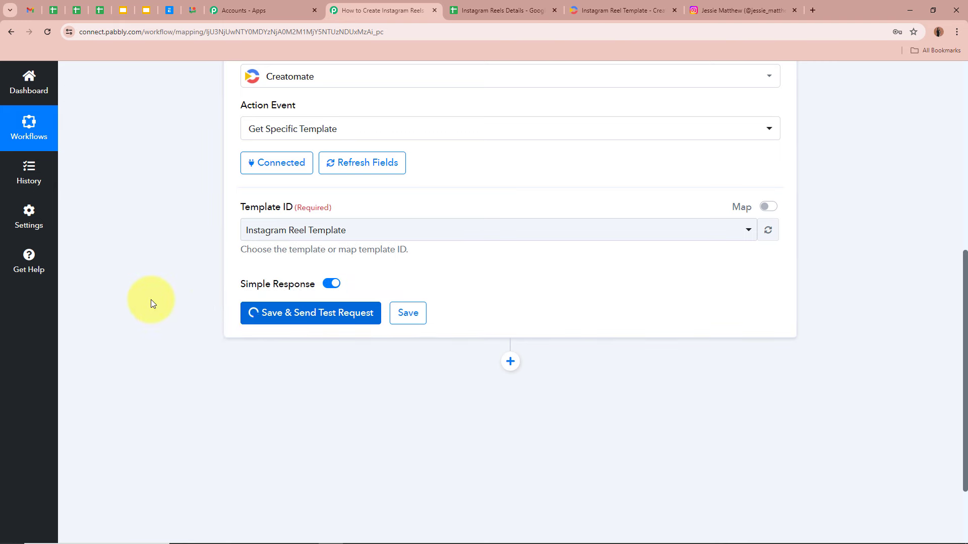
pyautogui.scroll(-1, 151, 300)
pyautogui.scroll(-3, 150, 299)
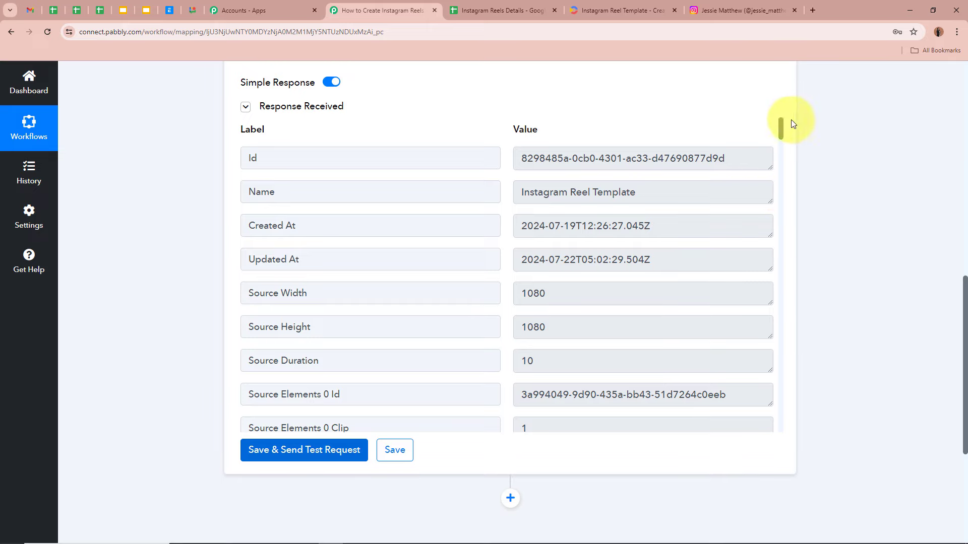
# Examine the received Get Specific Template response, from the template name through the fields of its photo, shape and composition elements.
pyautogui.moveTo(782, 123); pyautogui.dragTo(781, 276)
pyautogui.scroll(10, 759, 209)
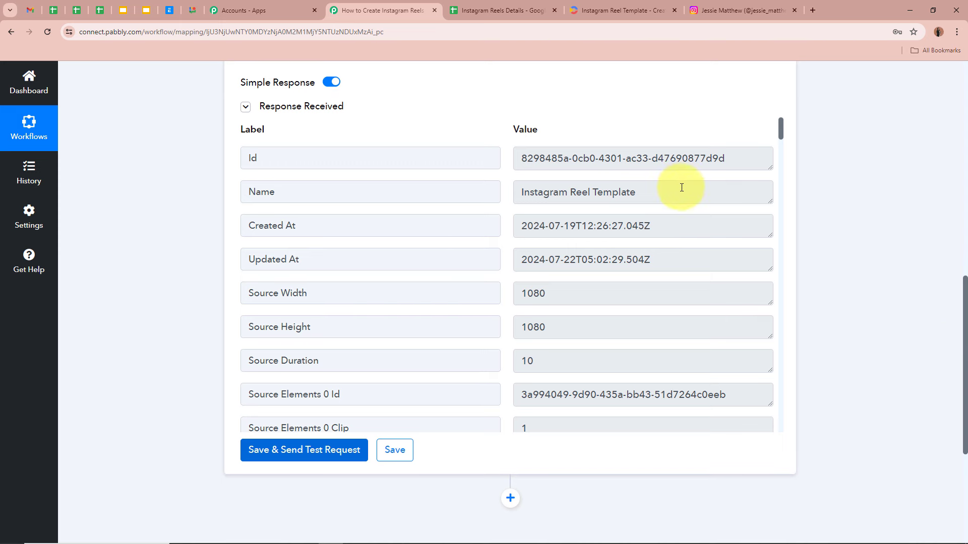
pyautogui.moveTo(681, 188); pyautogui.dragTo(488, 188)
pyautogui.click(563, 196)
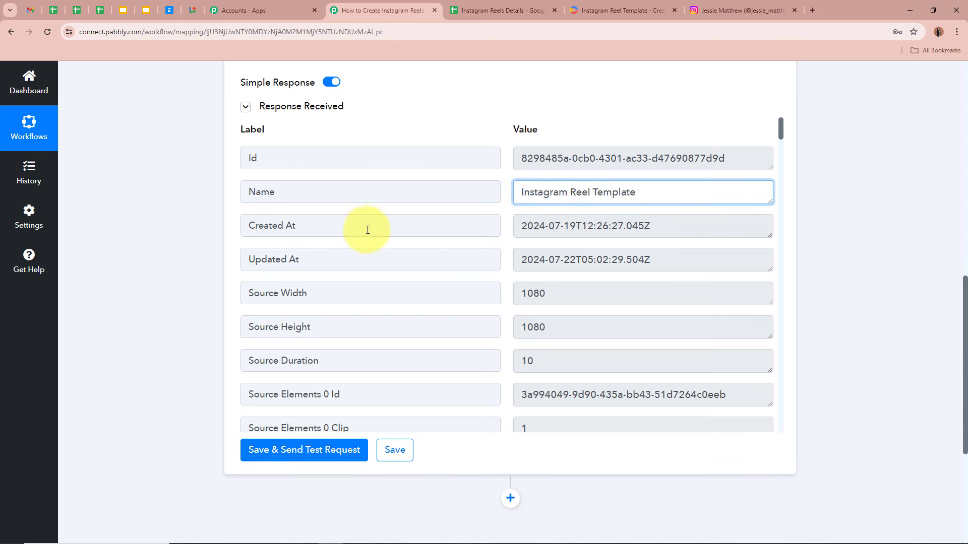
pyautogui.scroll(-1, 368, 276)
pyautogui.scroll(-1, 416, 247)
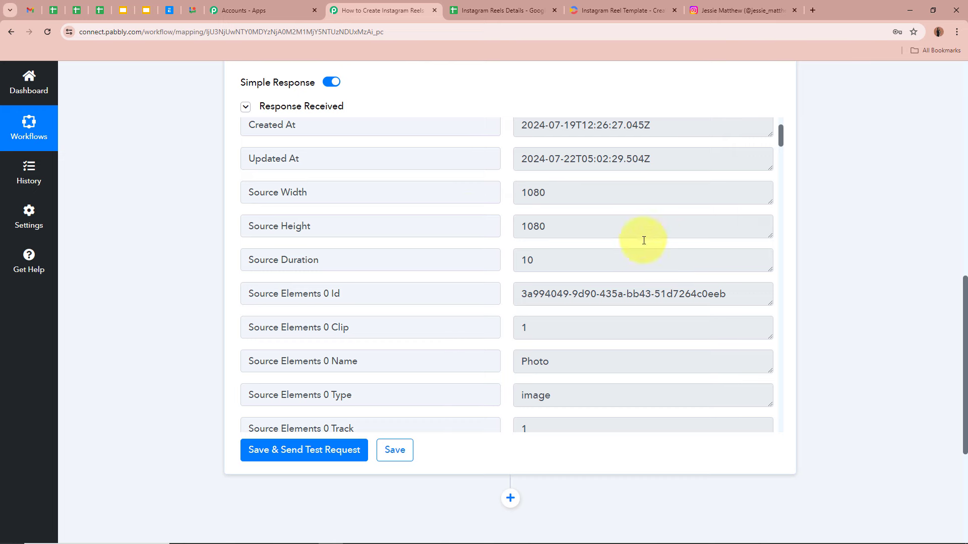
pyautogui.scroll(-3, 619, 300)
pyautogui.scroll(-10, 587, 294)
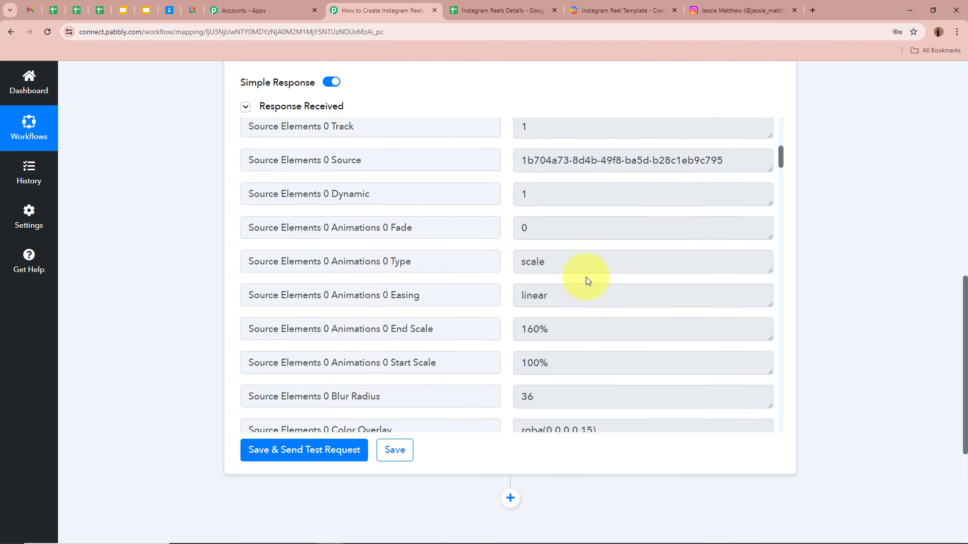
pyautogui.scroll(-15, 588, 271)
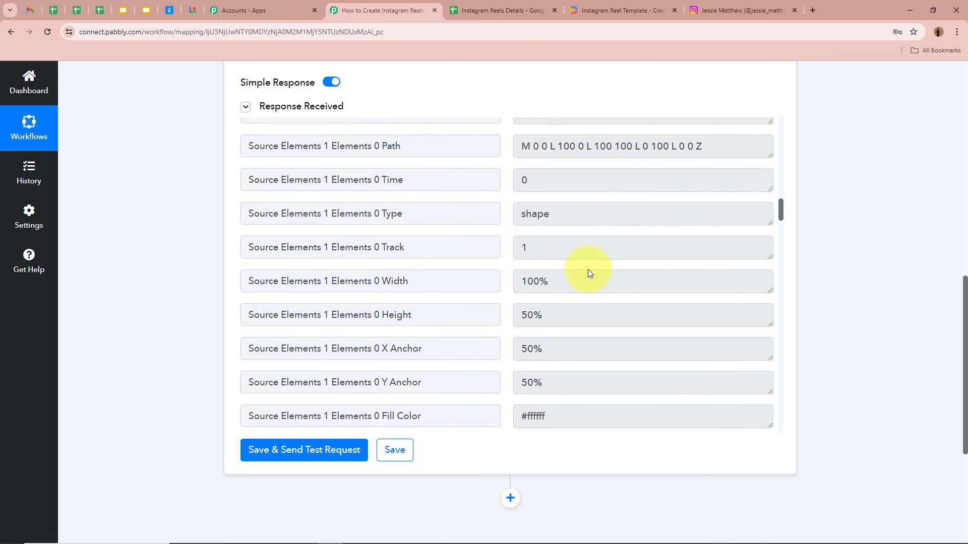
pyautogui.scroll(-15, 589, 265)
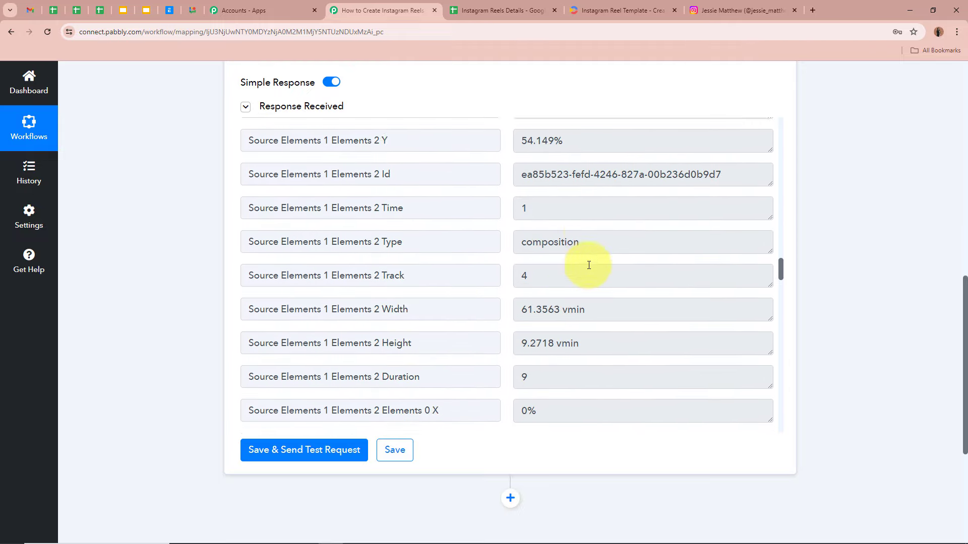
pyautogui.moveTo(536, 204); pyautogui.dragTo(577, 223)
pyautogui.scroll(-14, 577, 223)
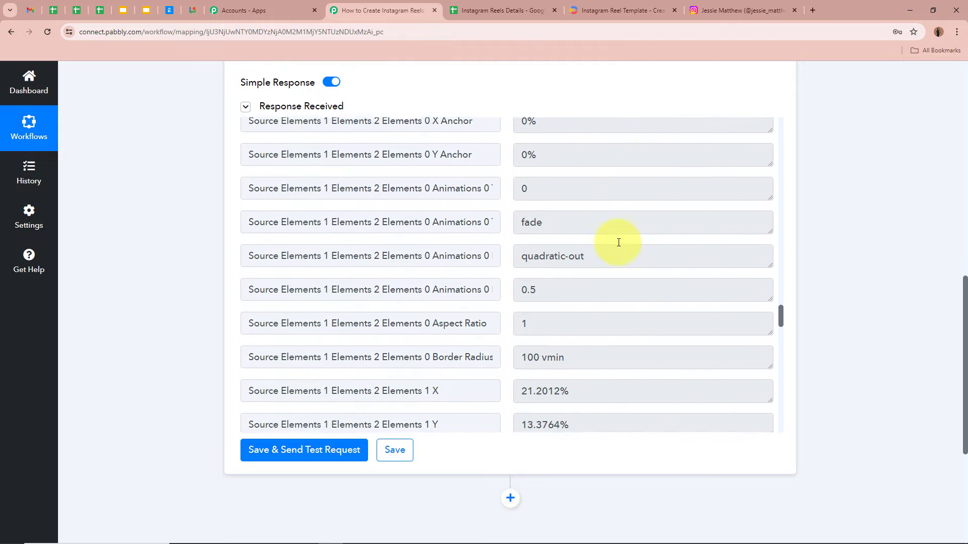
pyautogui.tripleClick(613, 209)
pyautogui.scroll(-15, 600, 222)
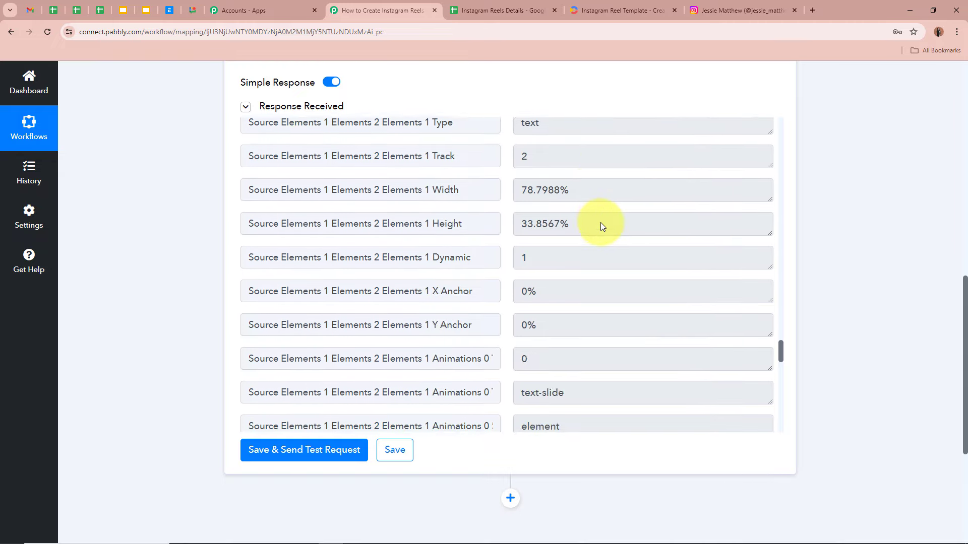
# Read the Review-Text element's full text in the response and compare it with the text in the Creatomate template preview at about 3.69 s.
pyautogui.moveTo(585, 278); pyautogui.dragTo(477, 280)
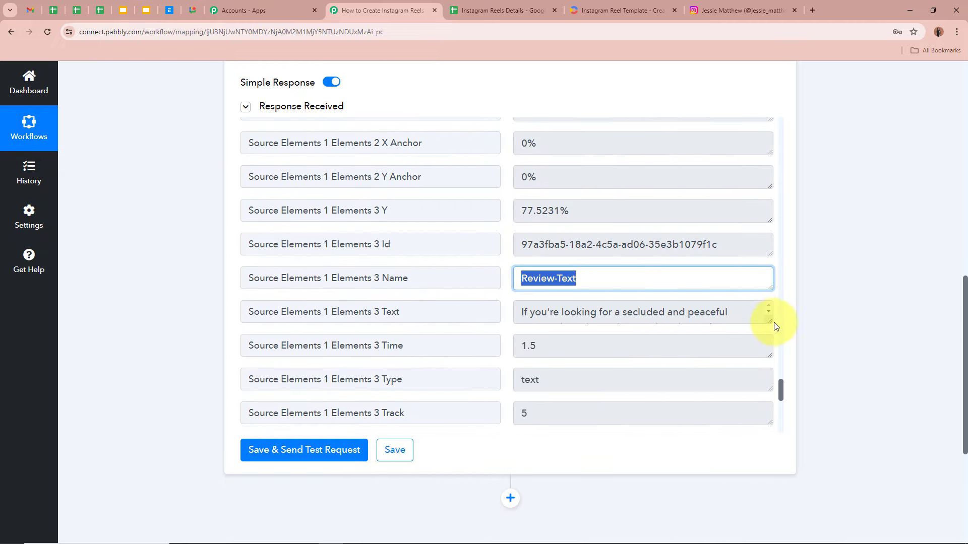
pyautogui.moveTo(769, 321); pyautogui.dragTo(770, 395)
pyautogui.moveTo(525, 312); pyautogui.dragTo(693, 246)
pyautogui.click(622, 10)
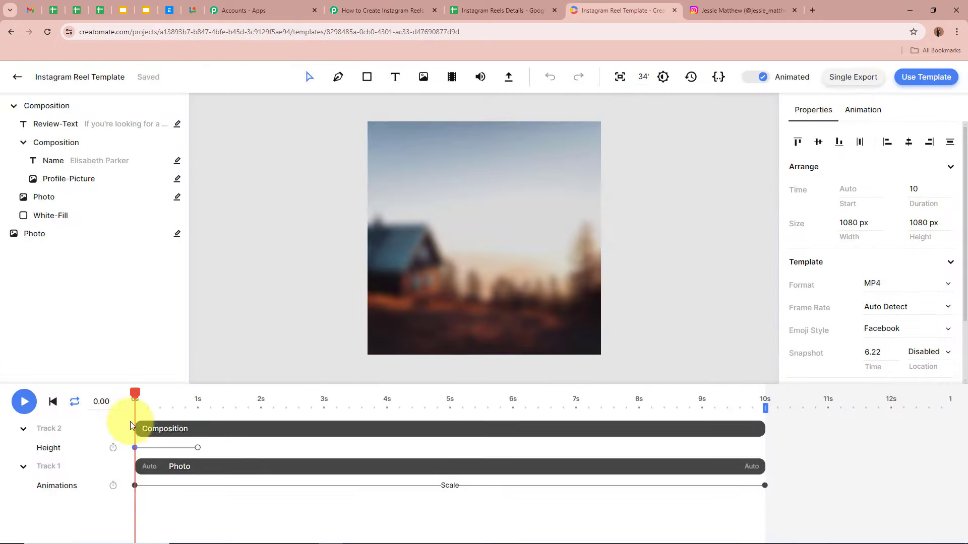
pyautogui.moveTo(136, 396); pyautogui.dragTo(367, 395)
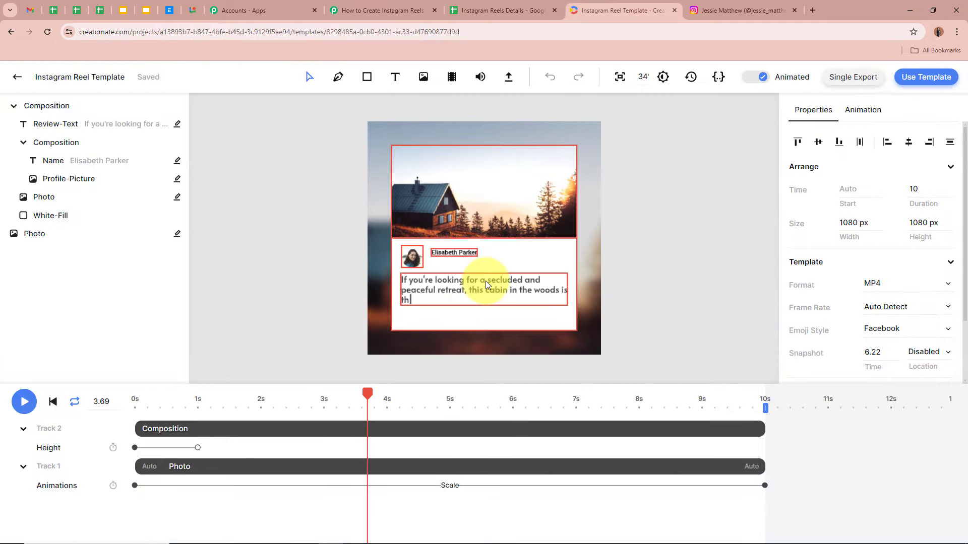
pyautogui.click(398, 10)
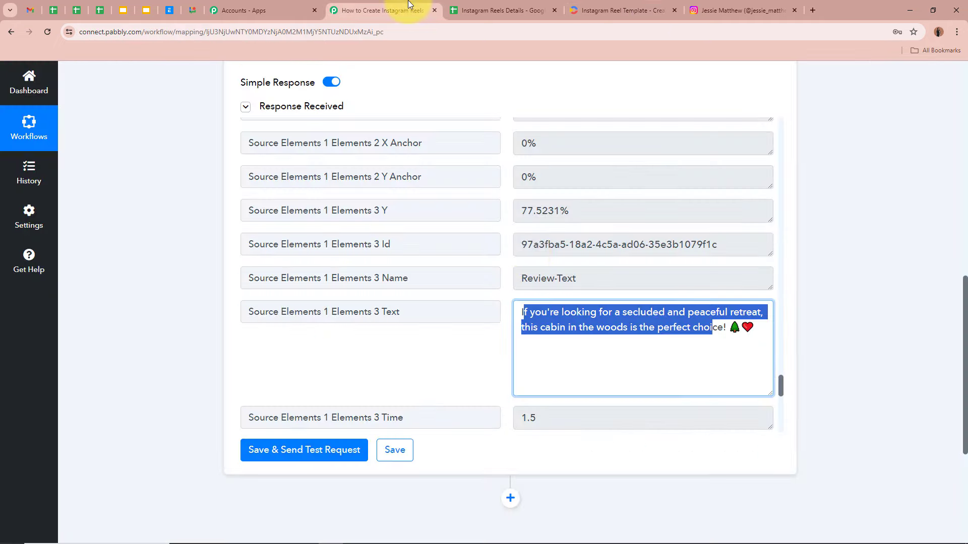
# Collapse the Get Specific Template action in Pabbly Connect and look back at the reel template in Creatomate.
pyautogui.click(508, 337)
pyautogui.scroll(-2, 604, 346)
pyautogui.scroll(-9, 605, 347)
pyautogui.scroll(15, 855, 321)
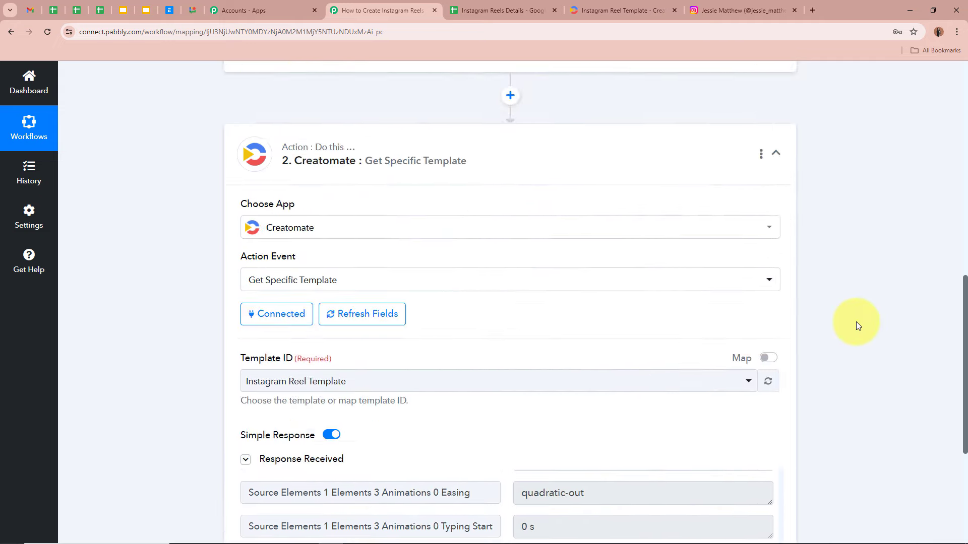
pyautogui.click(776, 379)
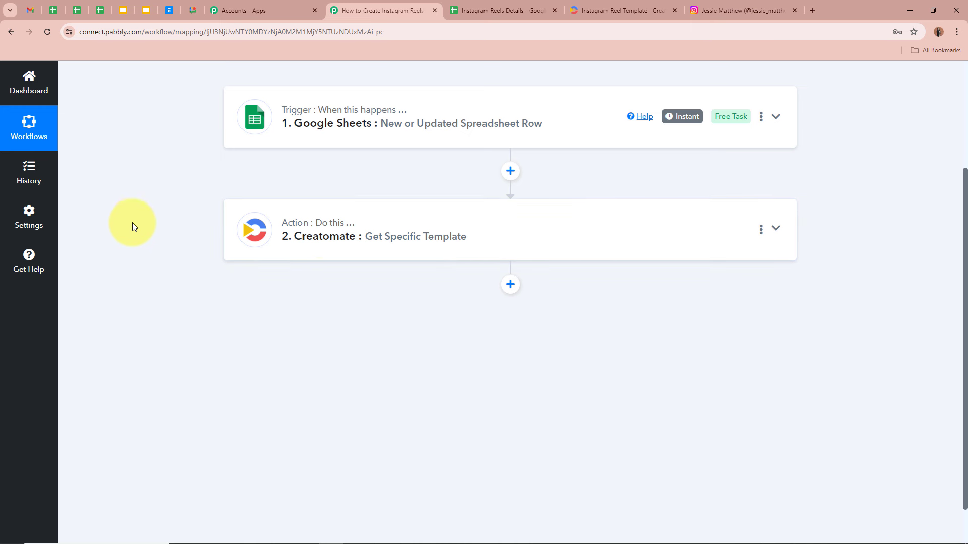
pyautogui.click(622, 11)
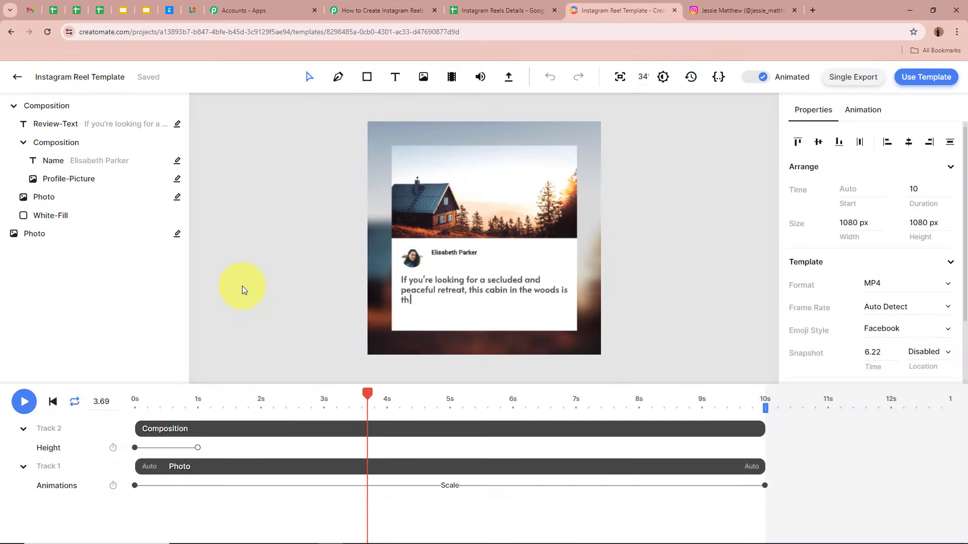
pyautogui.click(371, 12)
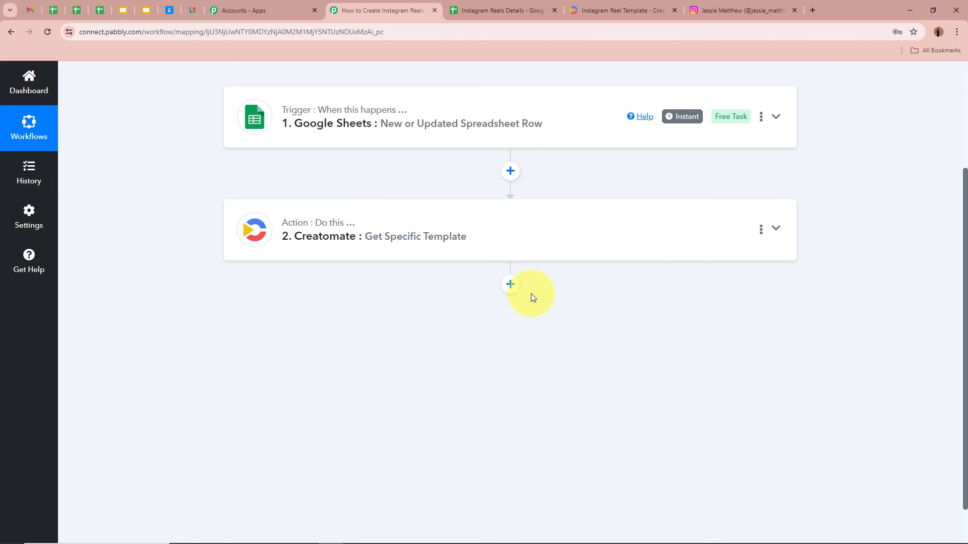
# Add a third workflow step using Creatomate with the action event Create Single Render.
pyautogui.click(508, 285)
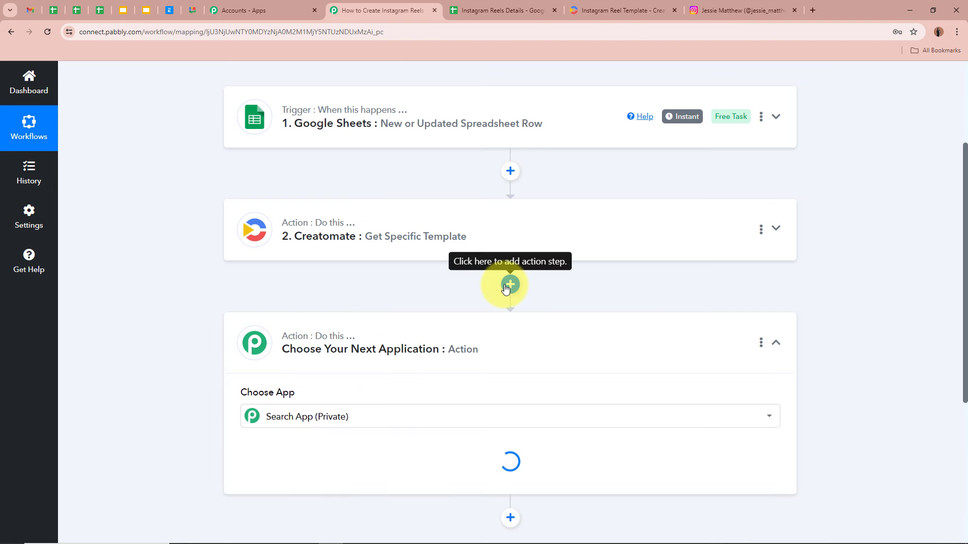
pyautogui.click(294, 379)
pyautogui.write('Cre')
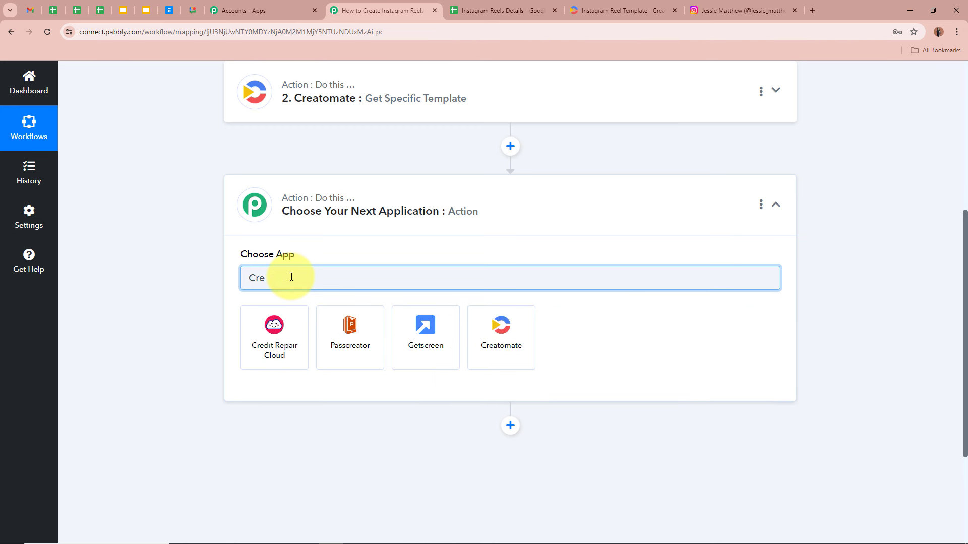
pyautogui.click(504, 349)
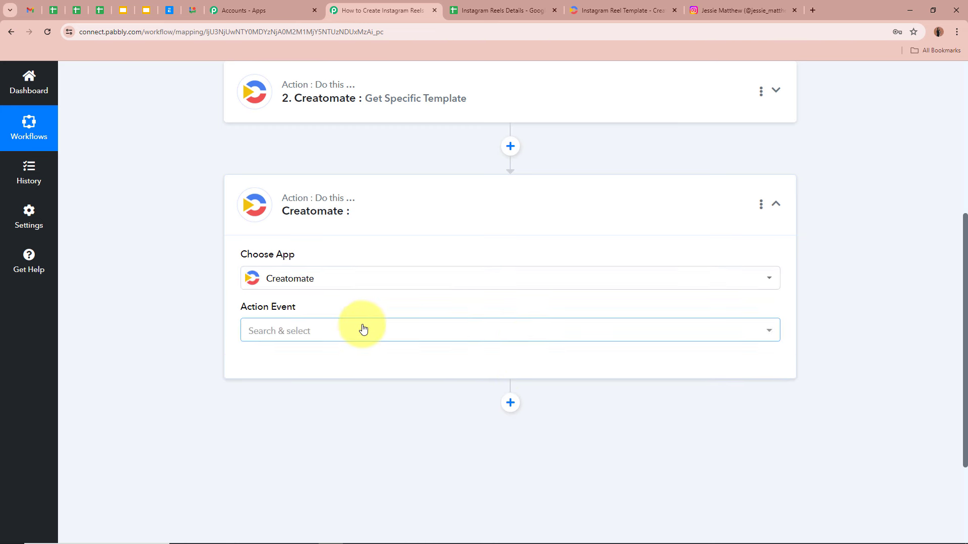
pyautogui.click(362, 329)
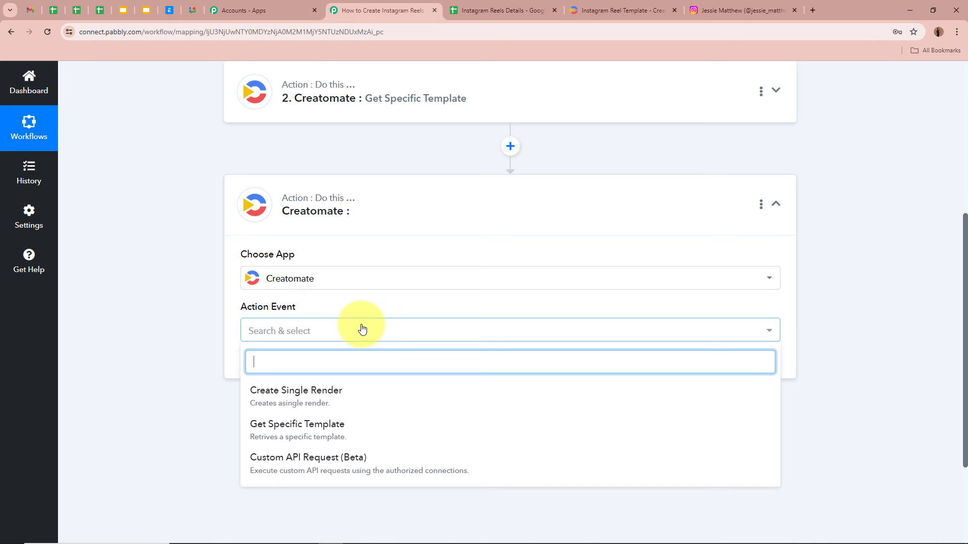
pyautogui.click(331, 402)
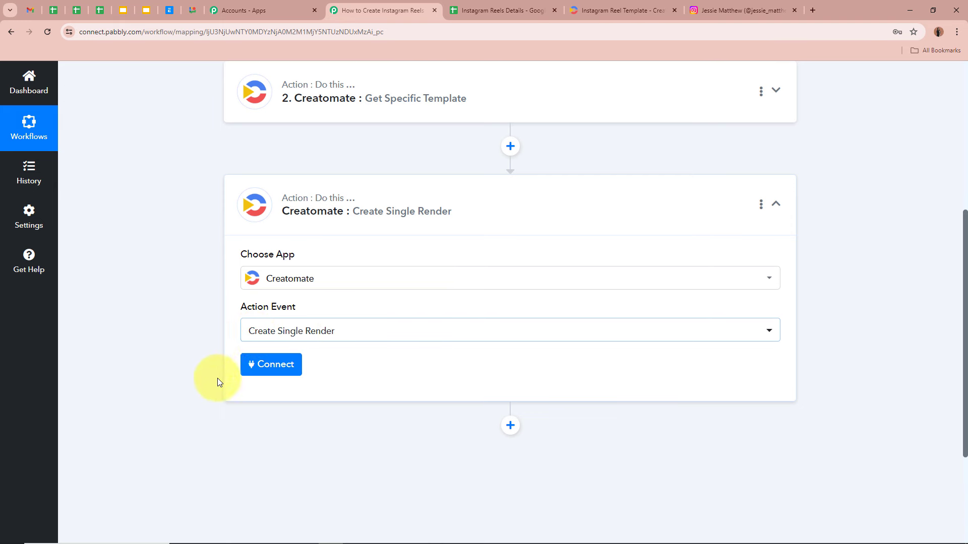
# Connect the Create Single Render action with the existing Creatomate #2 connection and choose Instagram Reel Template as its template.
pyautogui.click(278, 364)
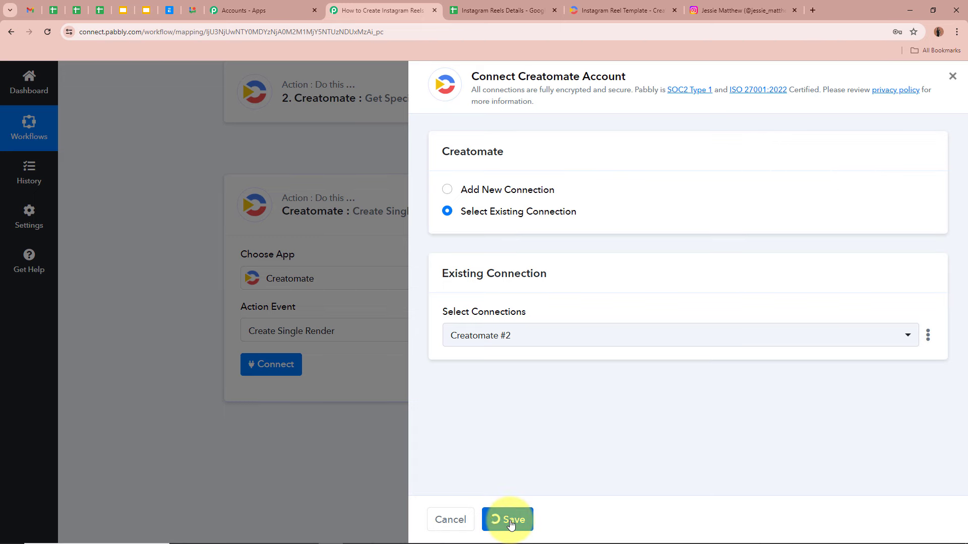
pyautogui.scroll(-3, 186, 332)
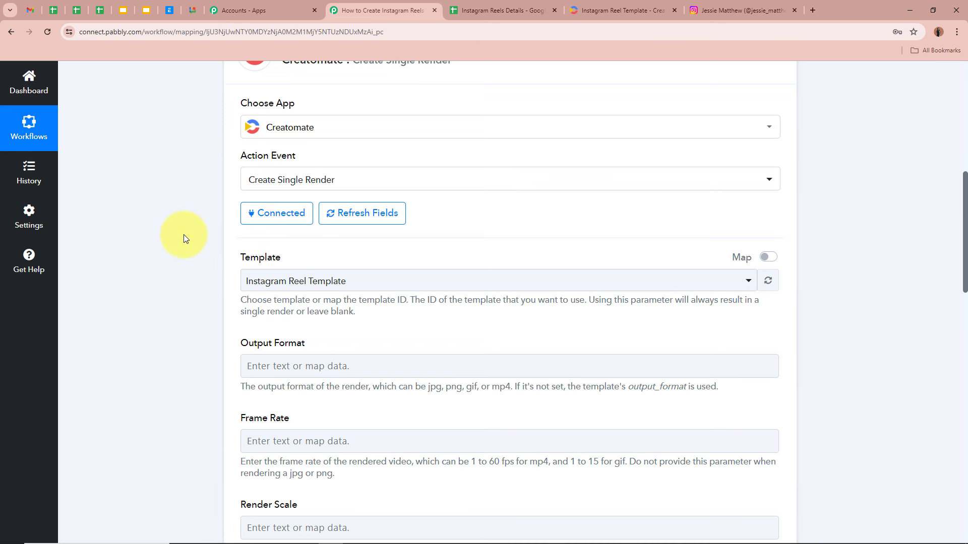
pyautogui.click(348, 280)
pyautogui.click(310, 341)
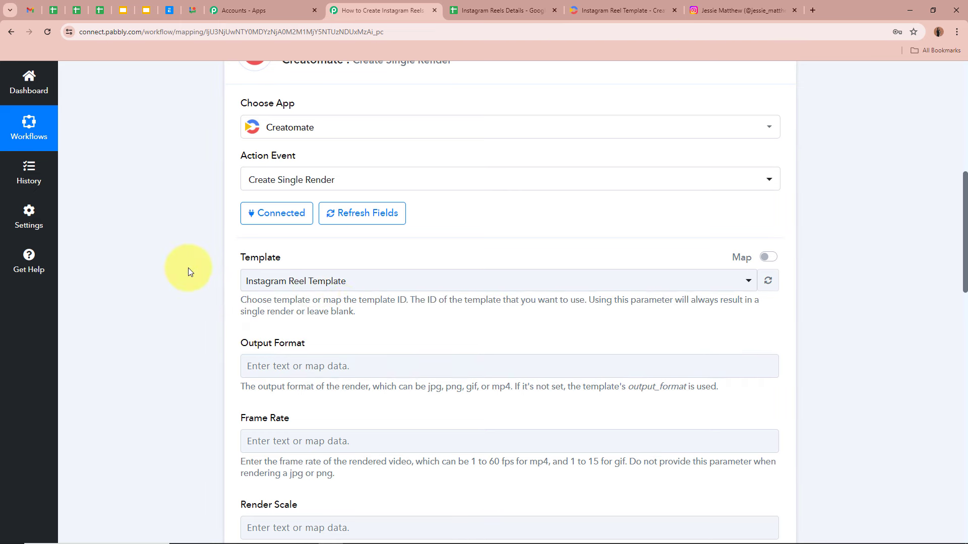
# Examine the optional render fields down to Modifications and check which elements the reel template contains in Creatomate.
pyautogui.scroll(-3, 190, 271)
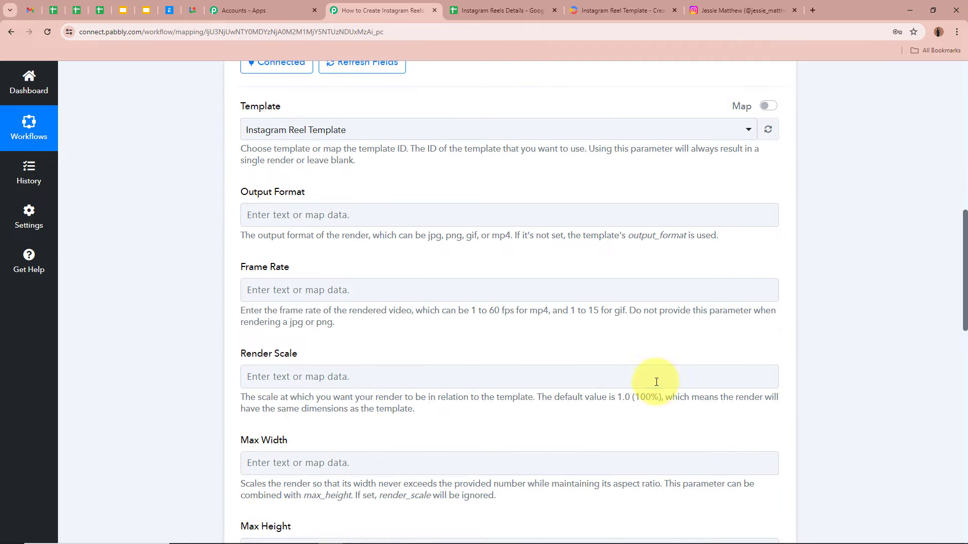
pyautogui.scroll(-2, 660, 383)
pyautogui.click(639, 370)
pyautogui.scroll(-3, 640, 370)
pyautogui.click(641, 369)
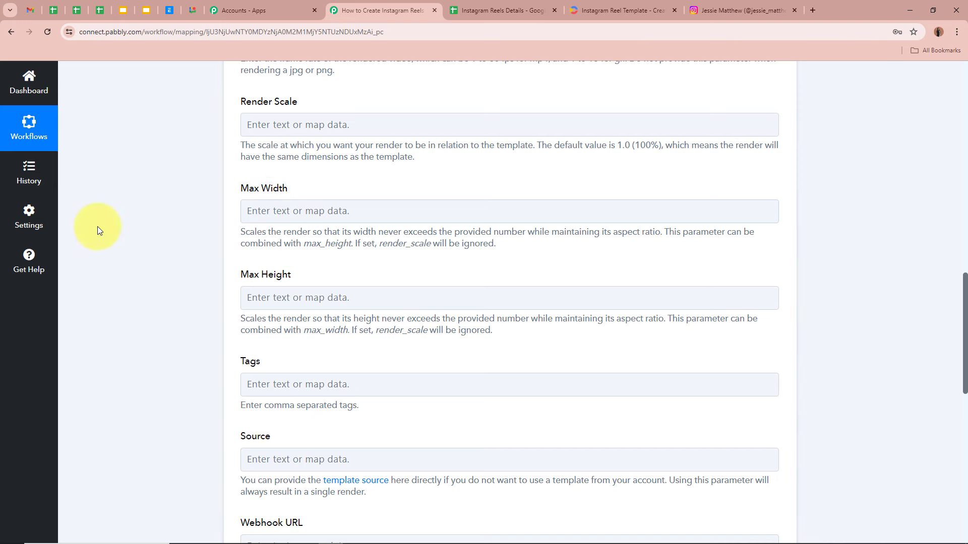
pyautogui.scroll(-7, 152, 250)
pyautogui.scroll(-1, 151, 250)
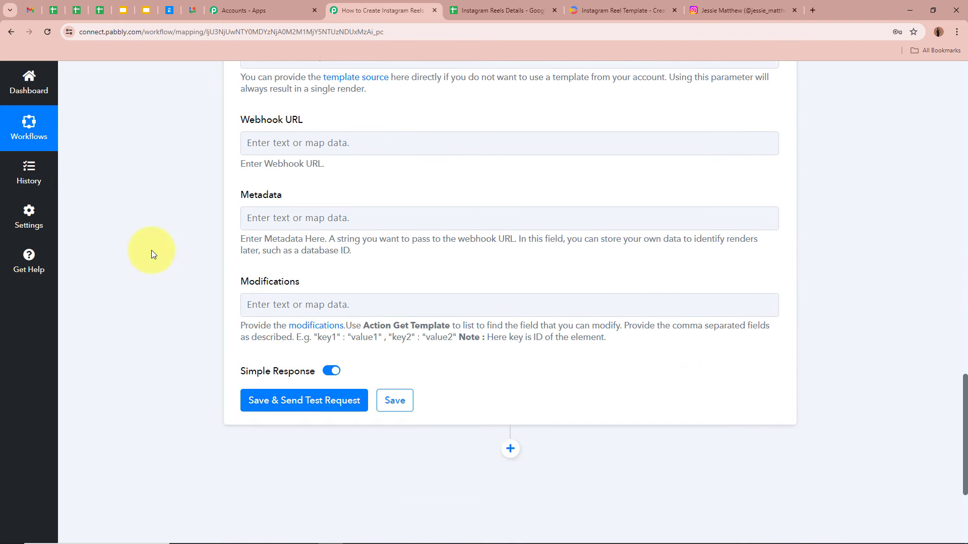
pyautogui.moveTo(242, 283); pyautogui.dragTo(330, 283)
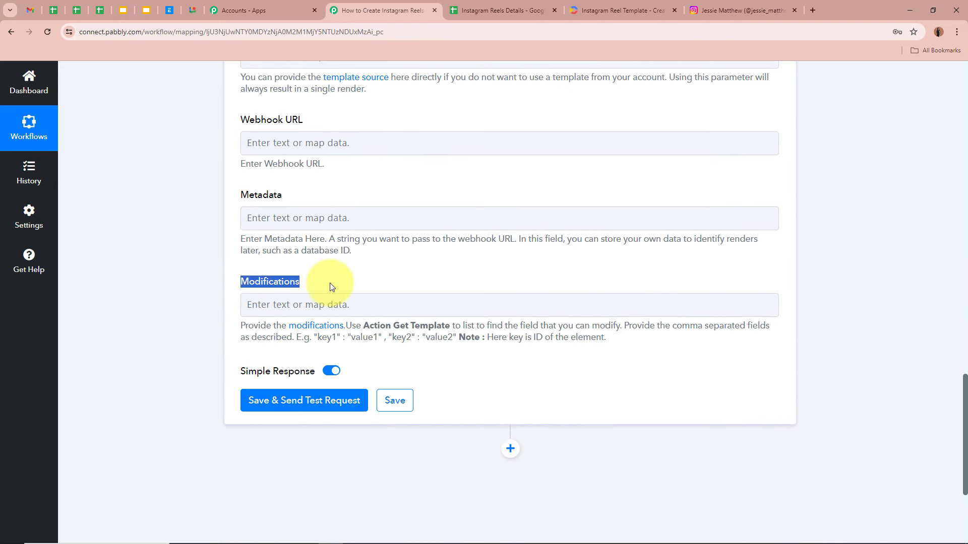
pyautogui.click(330, 283)
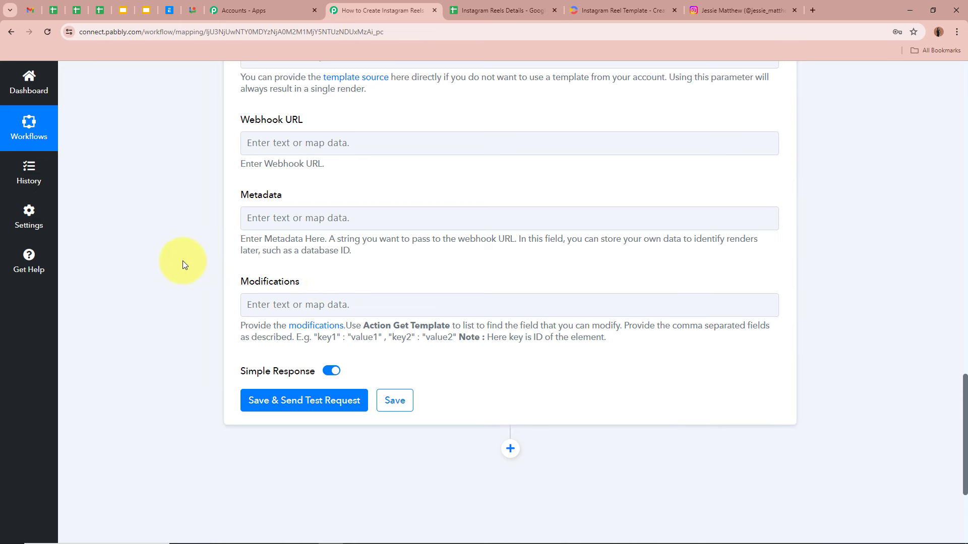
pyautogui.click(616, 10)
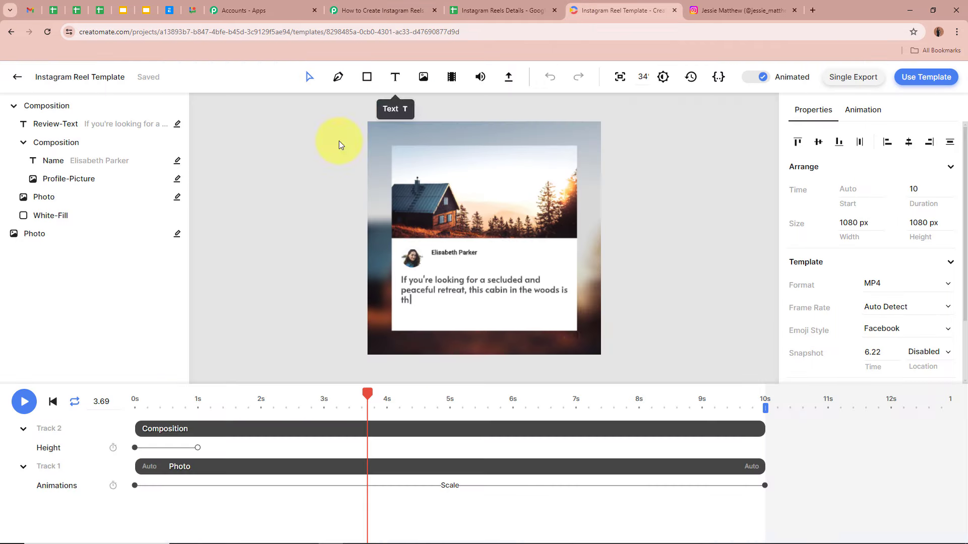
pyautogui.click(361, 4)
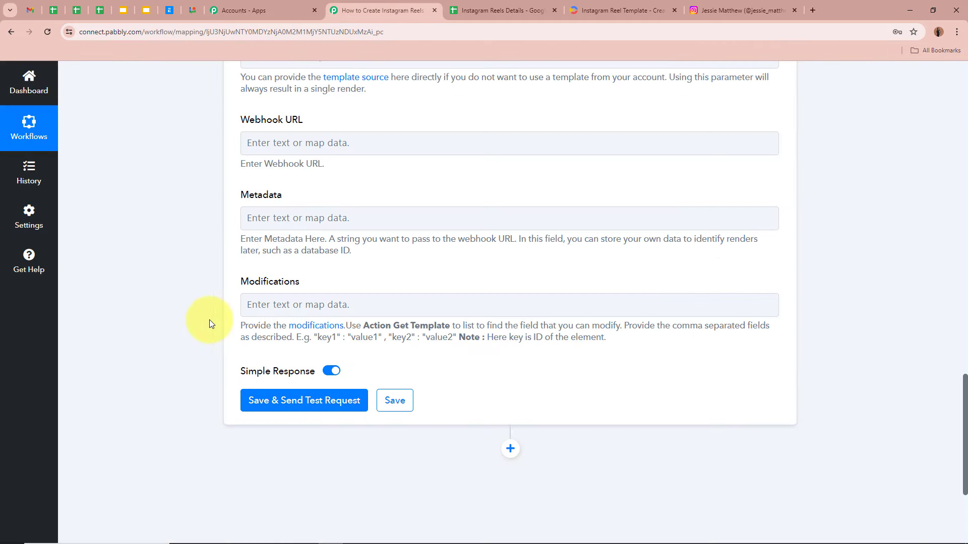
# Open Creatomate's documentation on modifications from the Modifications field's help text and examine how the modifications object is written.
pyautogui.click(302, 326)
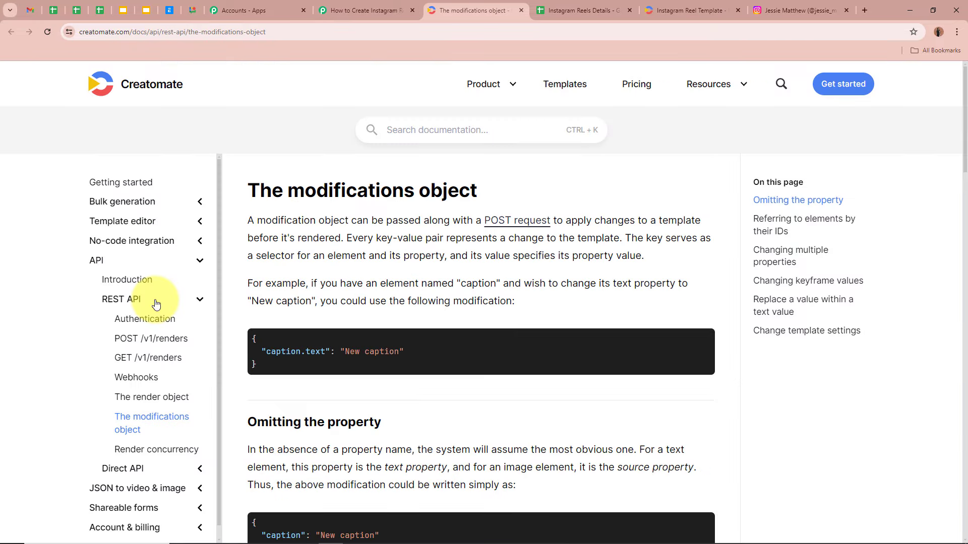
pyautogui.scroll(-3, 582, 334)
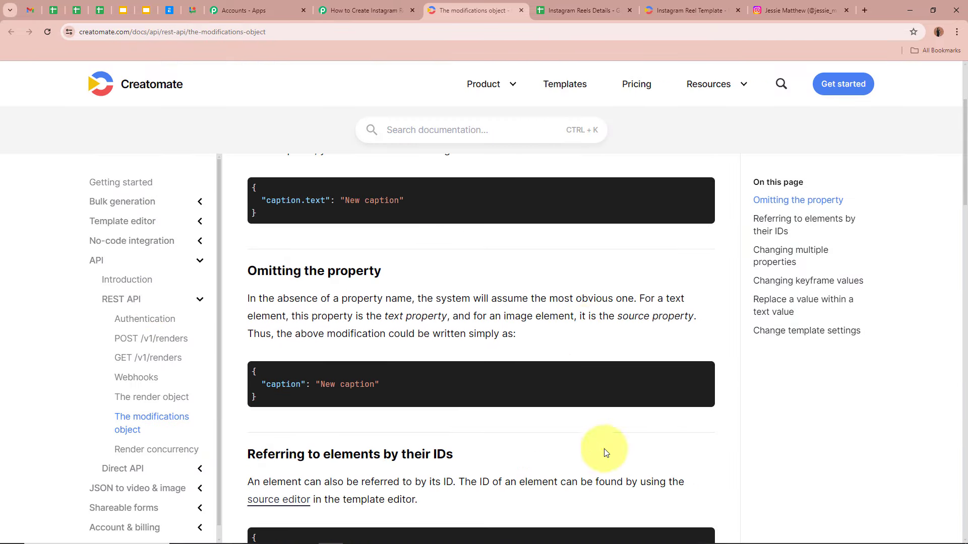
pyautogui.scroll(-5, 580, 450)
pyautogui.scroll(8, 575, 445)
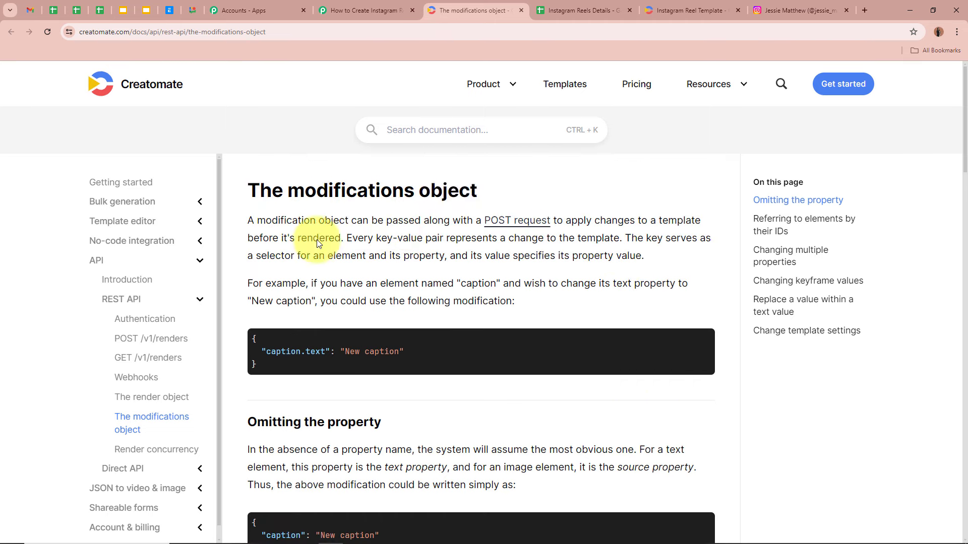
pyautogui.moveTo(258, 194); pyautogui.dragTo(558, 188)
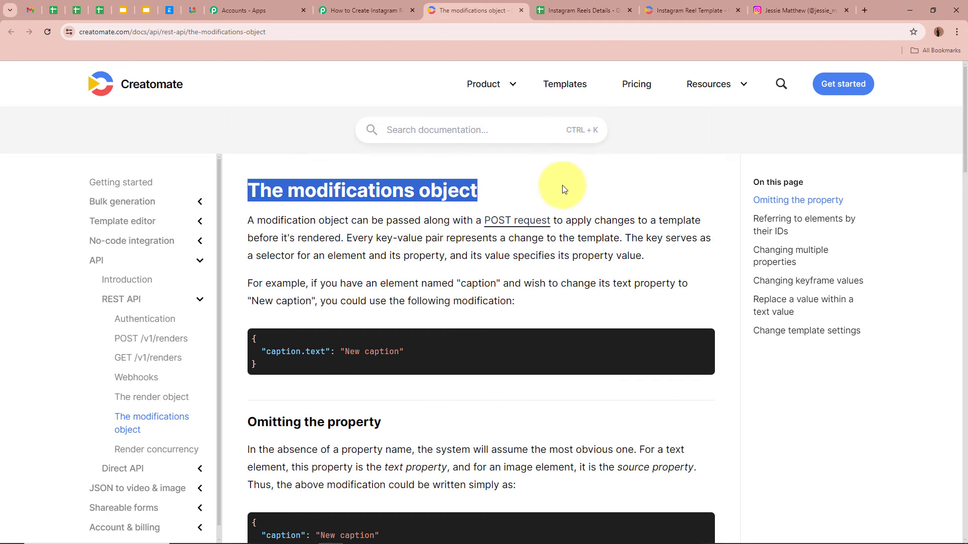
# Close the modifications documentation and copy the example pair "key1" : "value1" from the help text into the Modifications field.
pyautogui.click(521, 10)
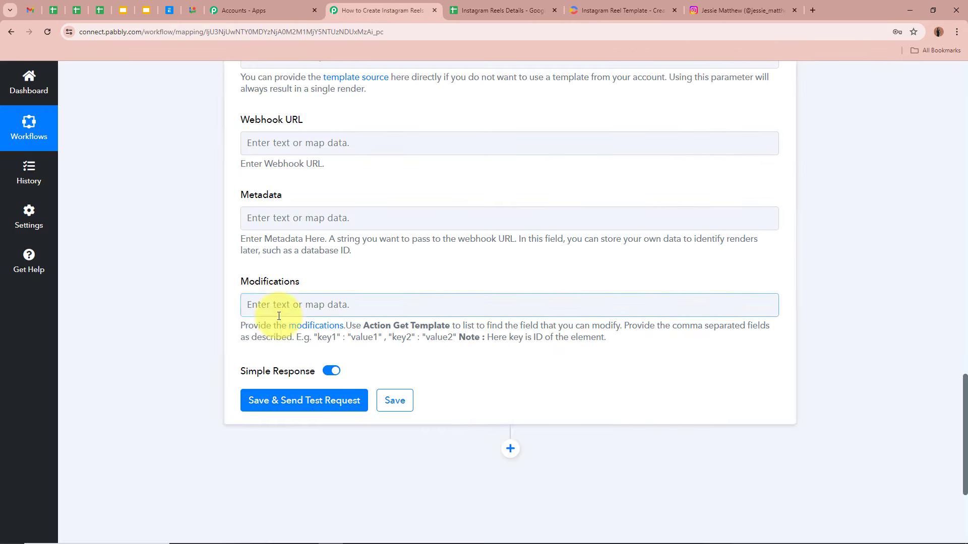
pyautogui.moveTo(237, 281); pyautogui.dragTo(328, 281)
pyautogui.click(328, 281)
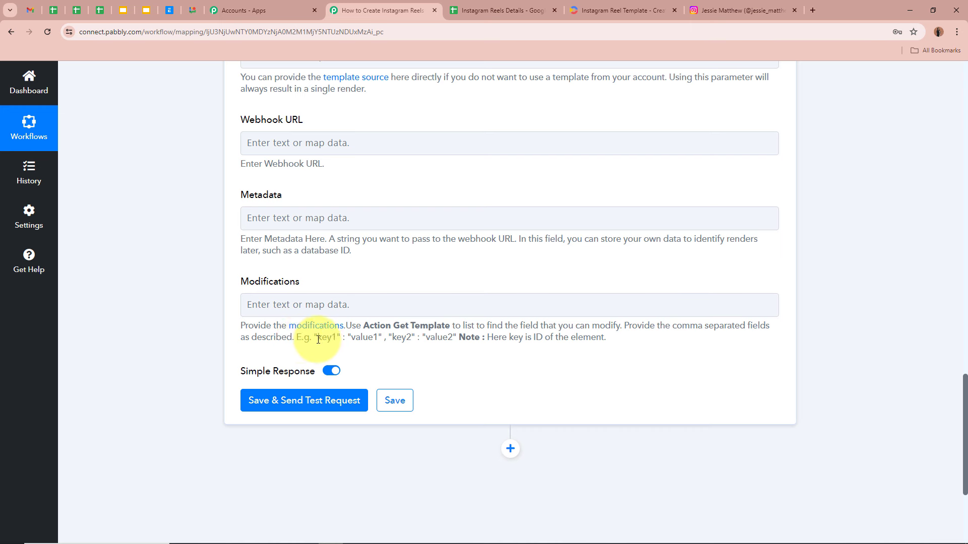
pyautogui.moveTo(314, 338); pyautogui.dragTo(381, 335)
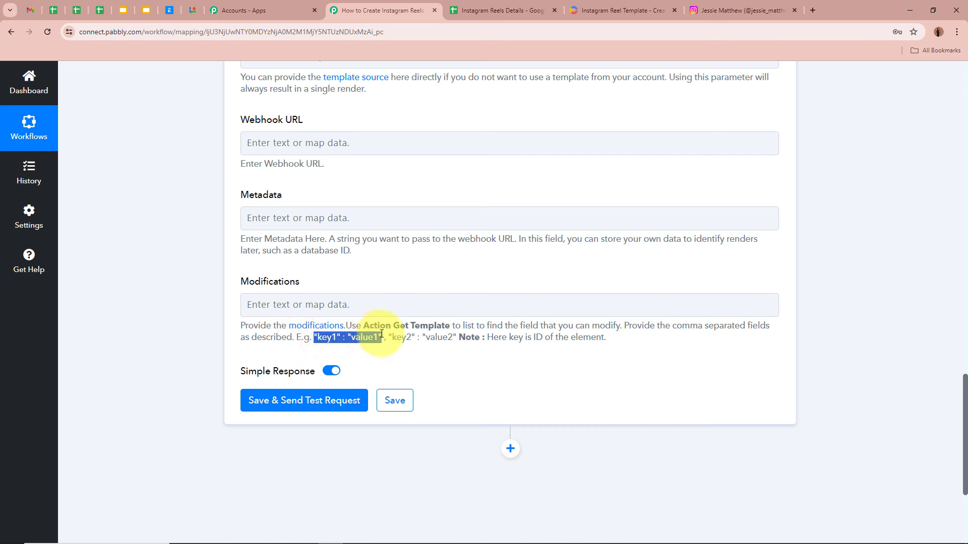
pyautogui.click(393, 306)
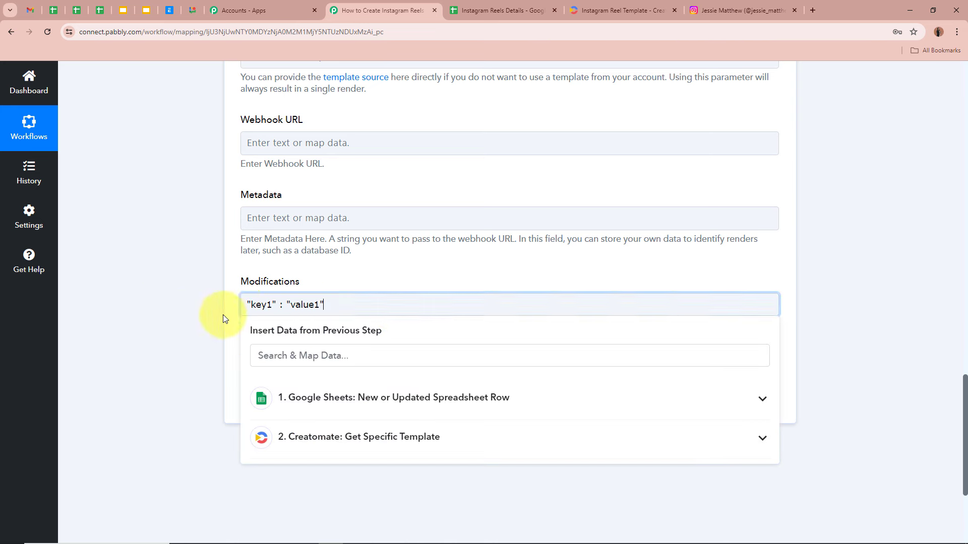
pyautogui.click(173, 285)
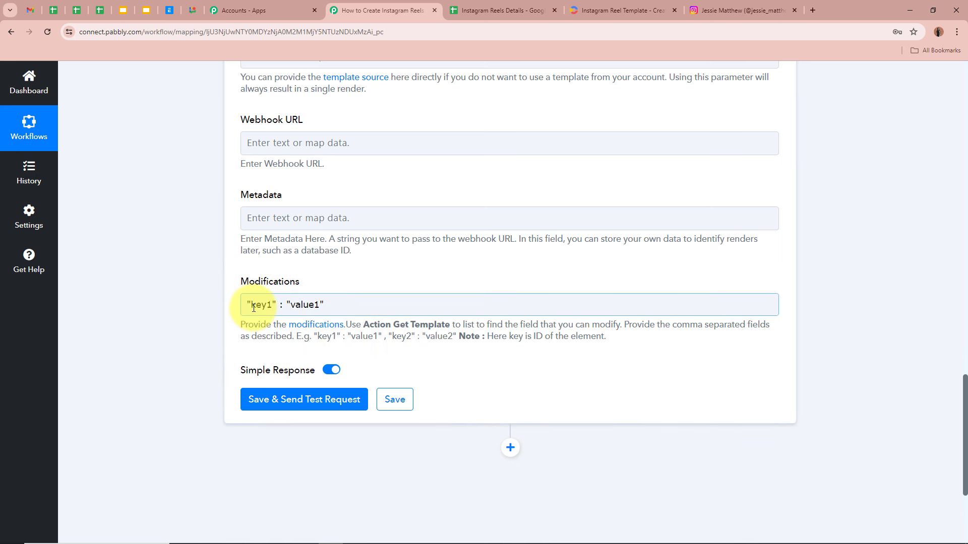
# Examine the key and value parts of the Modifications entry and review the preceding workflow steps.
pyautogui.moveTo(250, 305); pyautogui.dragTo(267, 306)
pyautogui.click(268, 306)
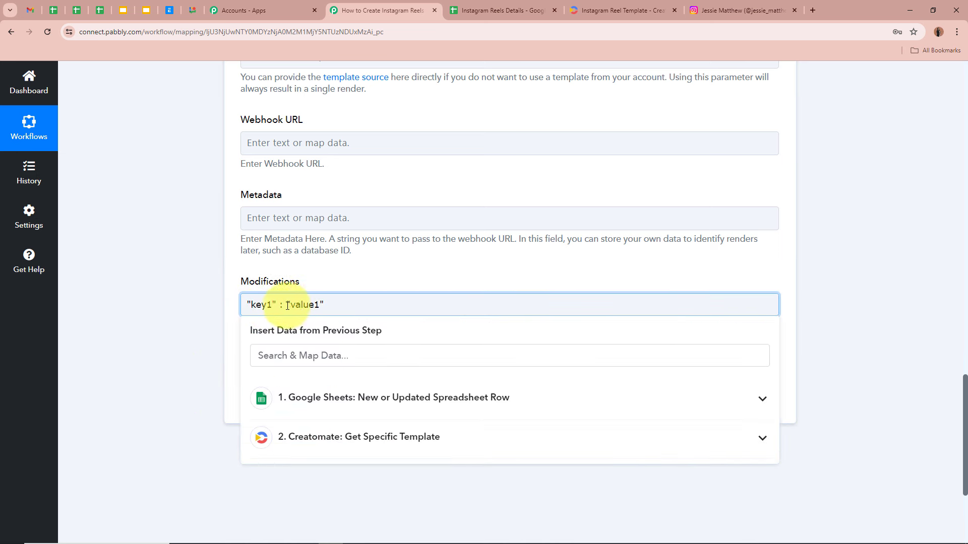
pyautogui.click(212, 300)
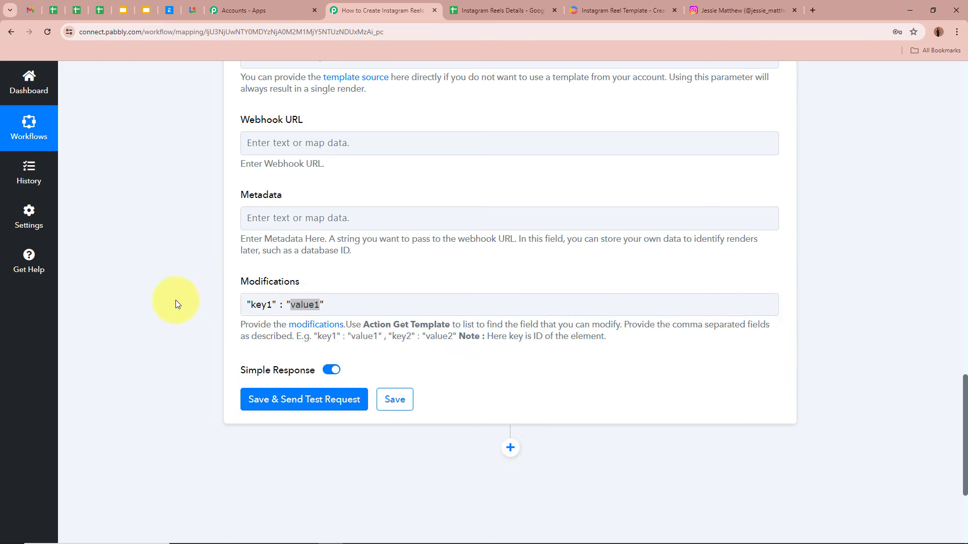
pyautogui.click(347, 305)
pyautogui.click(151, 302)
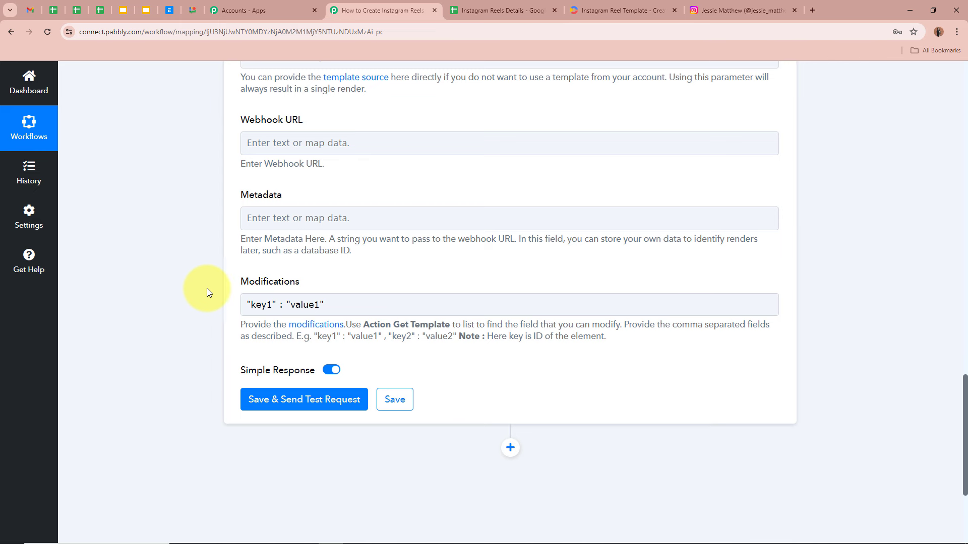
pyautogui.moveTo(253, 305); pyautogui.dragTo(309, 305)
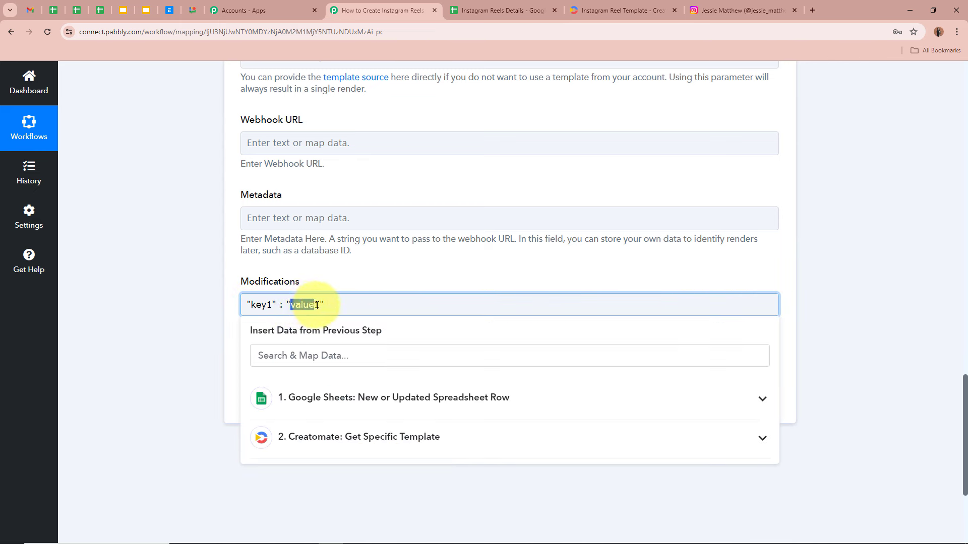
pyautogui.click(183, 293)
pyautogui.click(303, 305)
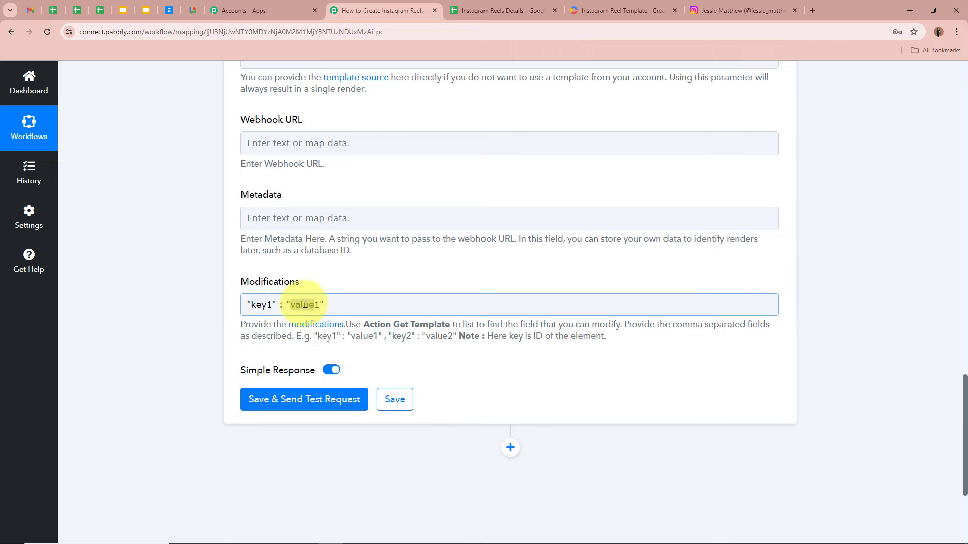
pyautogui.click(149, 292)
pyautogui.scroll(10, 149, 292)
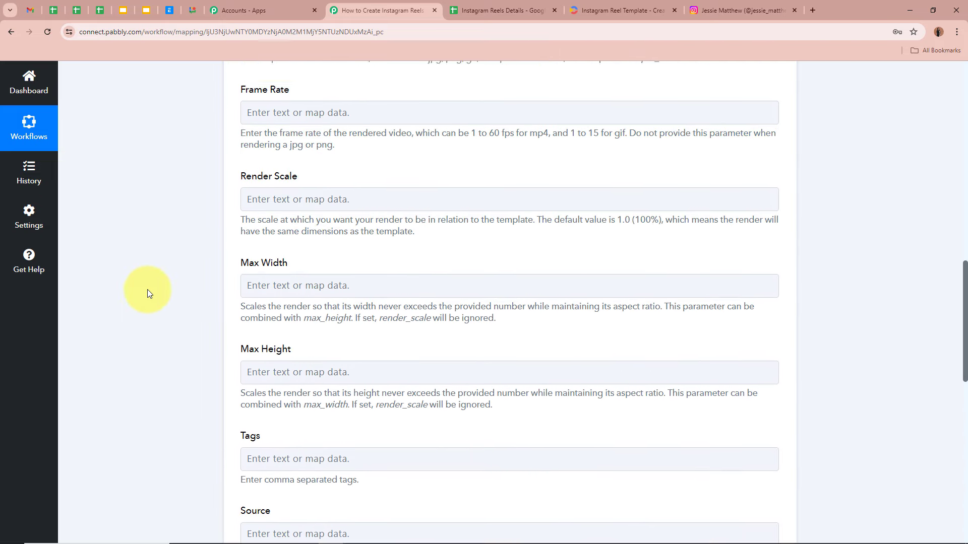
pyautogui.scroll(12, 147, 289)
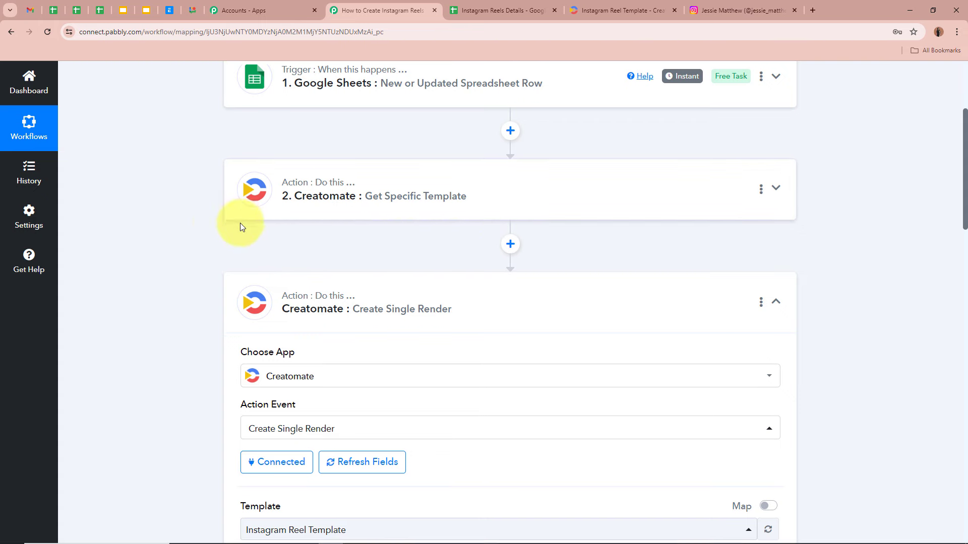
pyautogui.scroll(-7, 221, 225)
pyautogui.scroll(-15, 216, 223)
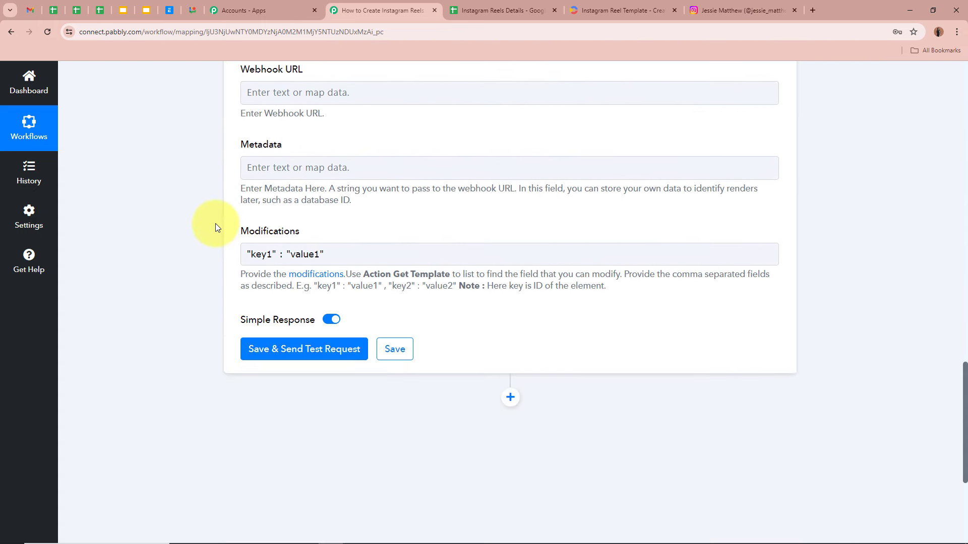
# Open the API Integration example for the Instagram Reel Template in Creatomate and examine its Review-Text modification.
pyautogui.click(621, 10)
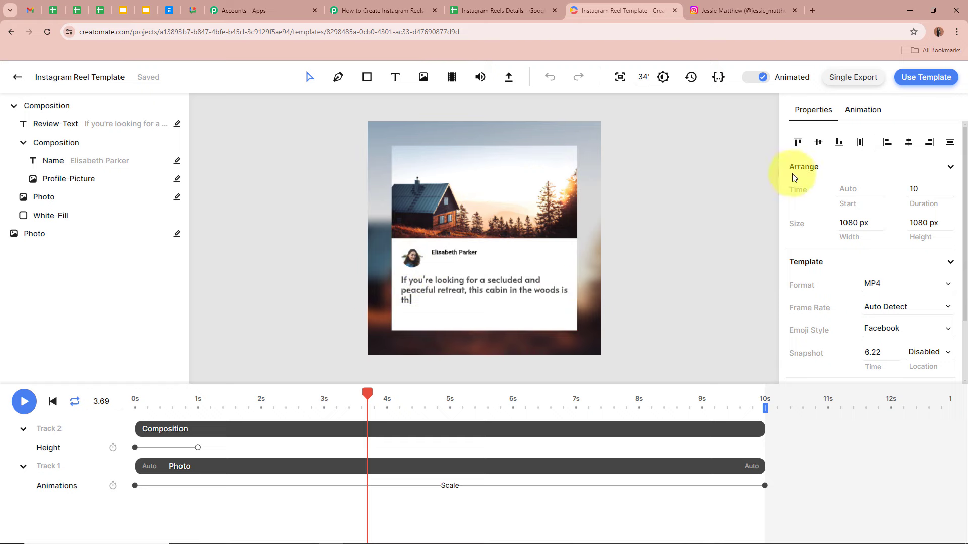
pyautogui.click(939, 81)
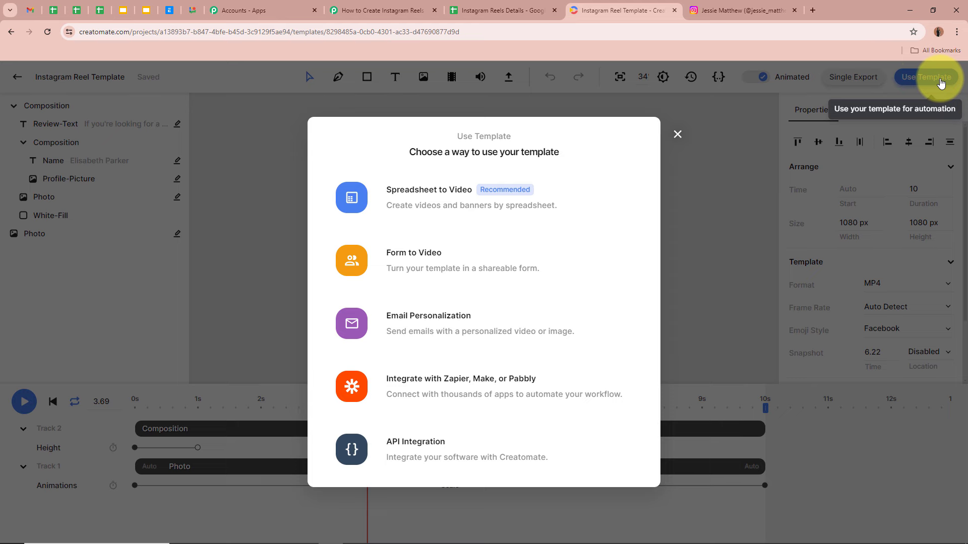
pyautogui.click(425, 446)
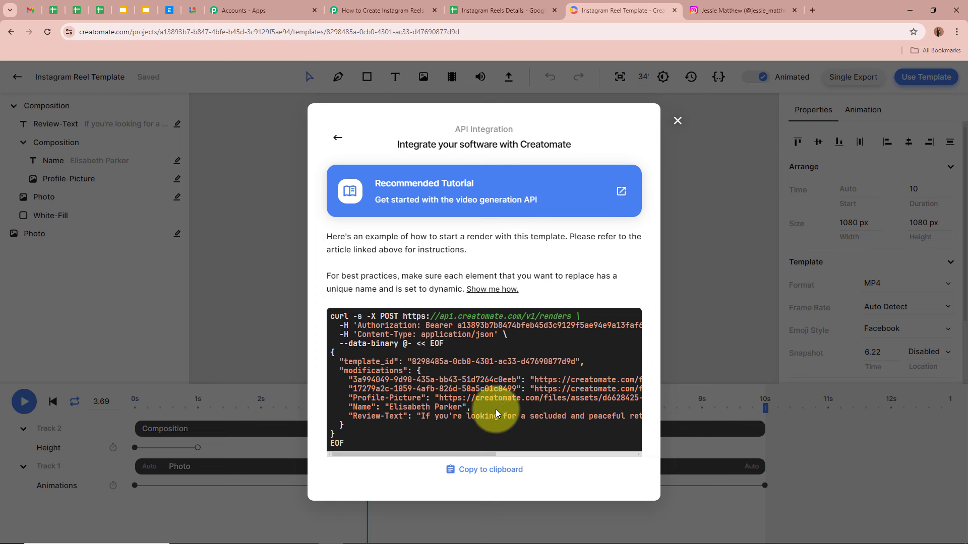
pyautogui.doubleClick(366, 416)
pyautogui.moveTo(435, 416); pyautogui.dragTo(616, 417)
pyautogui.click(614, 417)
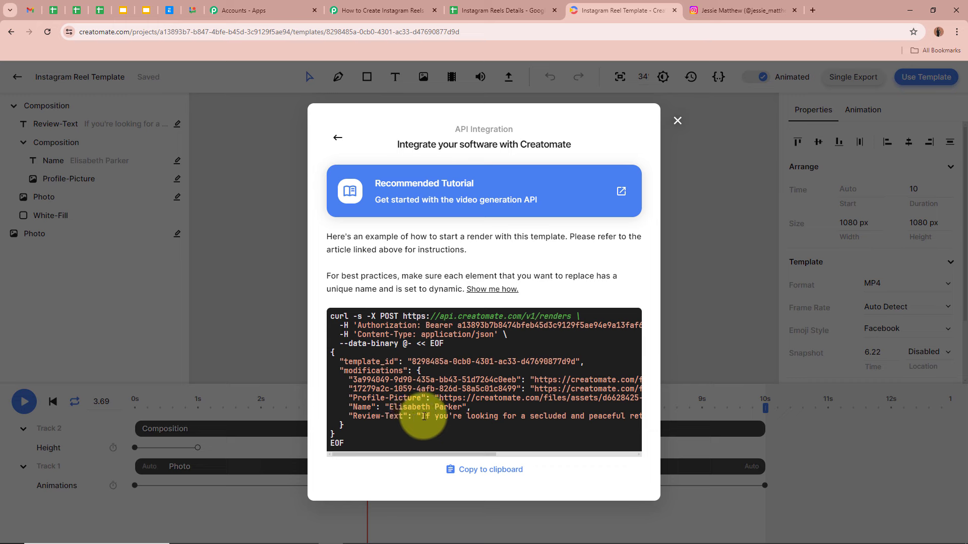
# Copy the Review-Text key from the API example and put it in place of key1 in Pabbly's Modifications field.
pyautogui.moveTo(421, 416); pyautogui.dragTo(401, 418)
pyautogui.click(353, 427)
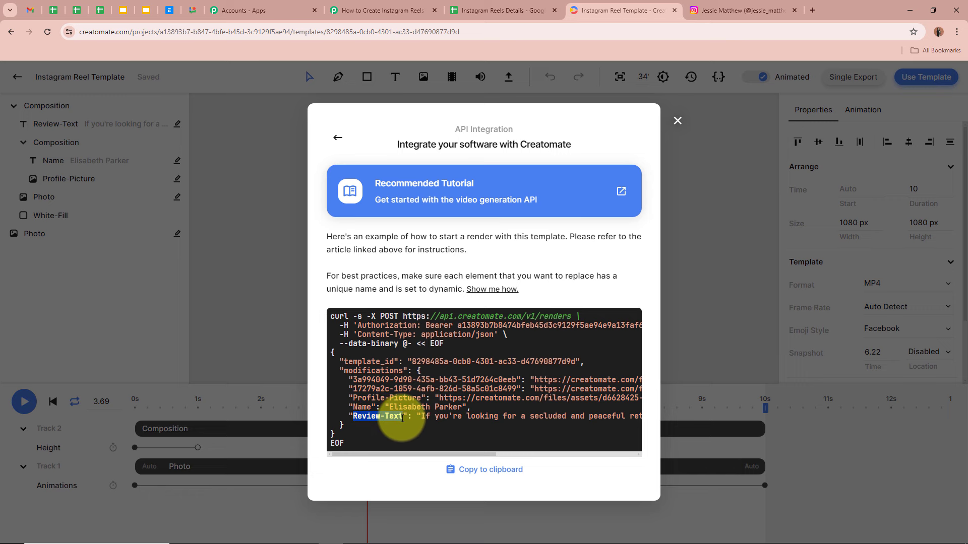
pyautogui.hotkey('ctrl', 'c')
pyautogui.click(384, 10)
pyautogui.hotkey('ctrl', 'v')
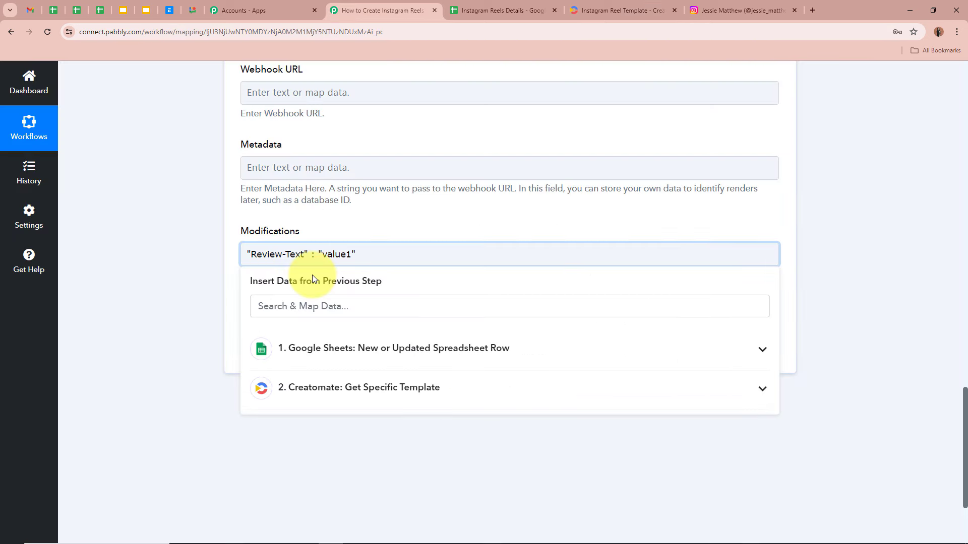
pyautogui.click(186, 259)
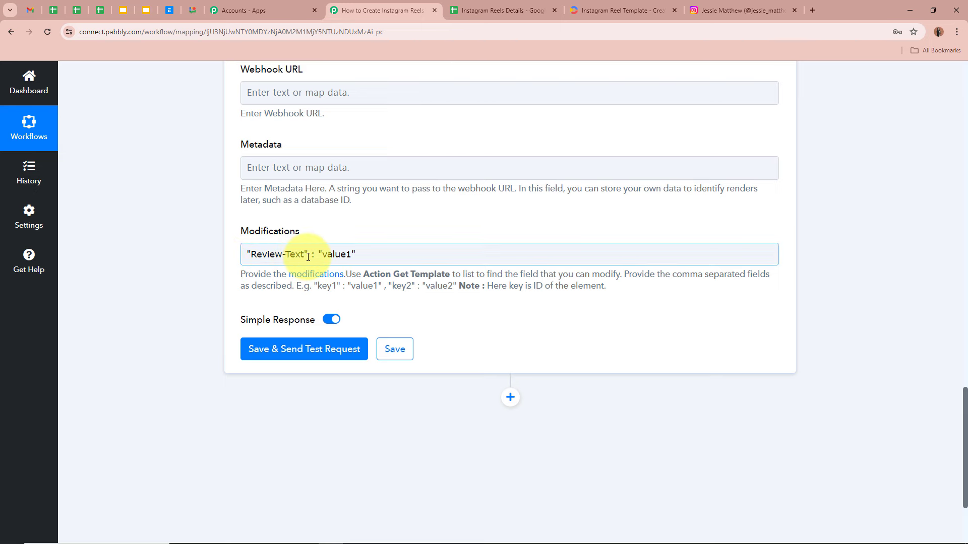
# Close Creatomate's API integration example and check the Texts column in the Instagram Reels Details sheet.
pyautogui.click(615, 14)
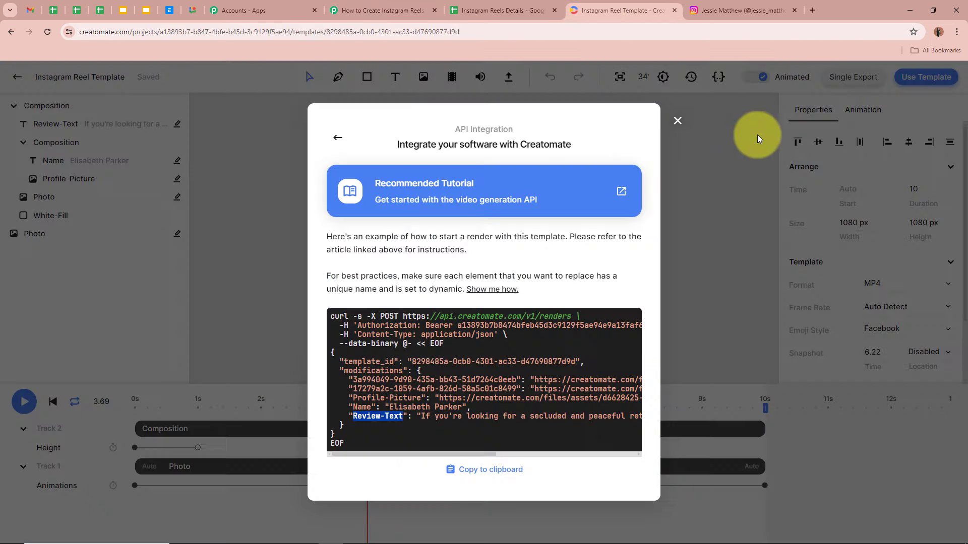
pyautogui.click(676, 123)
pyautogui.click(499, 10)
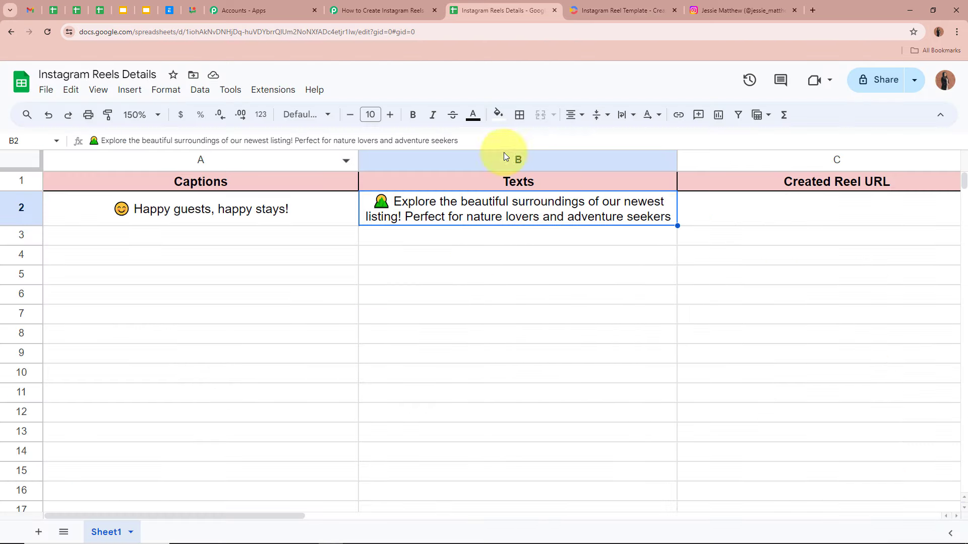
pyautogui.click(472, 240)
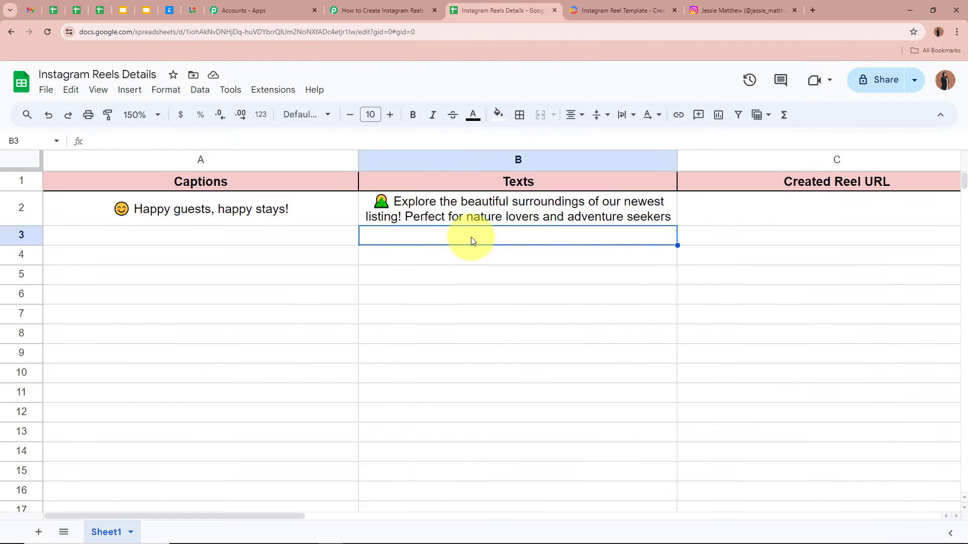
pyautogui.click(382, 10)
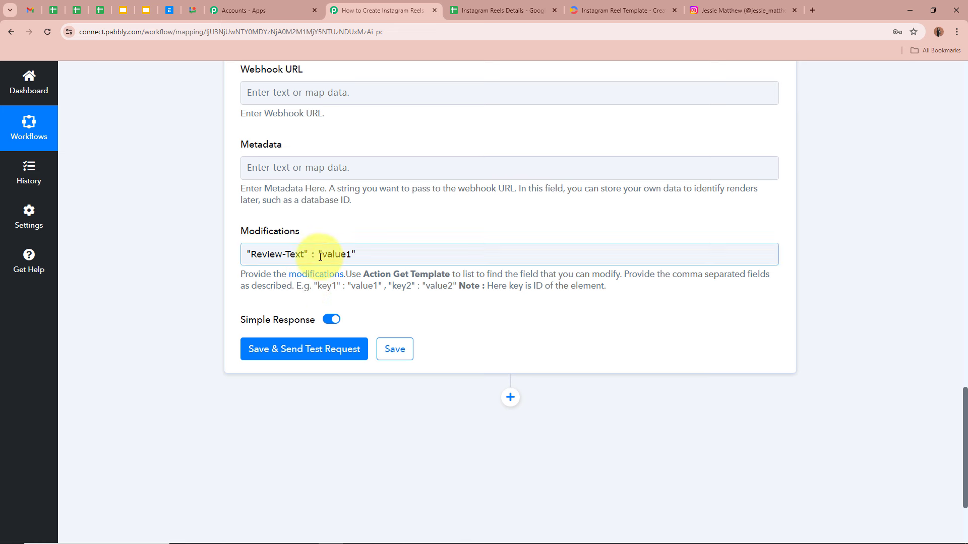
pyautogui.click(218, 288)
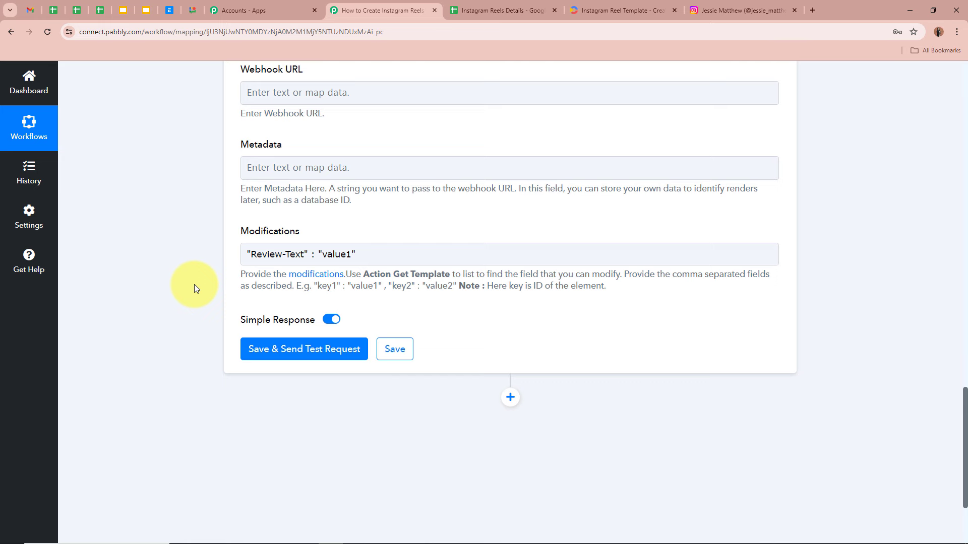
# Replace value1 between the quotes in Modifications with the Texts value mapped from the Google Sheets trigger step.
pyautogui.scroll(20, 196, 288)
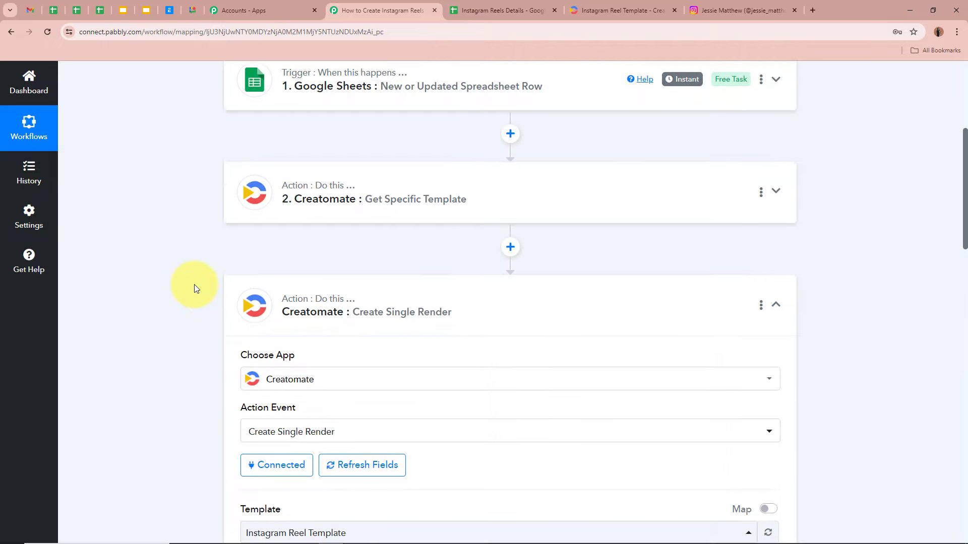
pyautogui.scroll(-20, 195, 284)
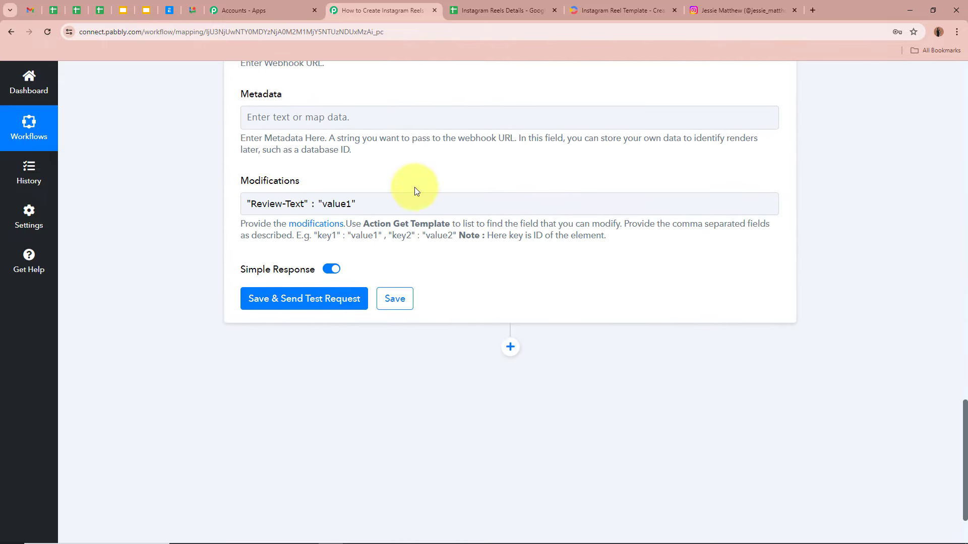
pyautogui.click(322, 205)
pyautogui.moveTo(349, 204); pyautogui.dragTo(351, 205)
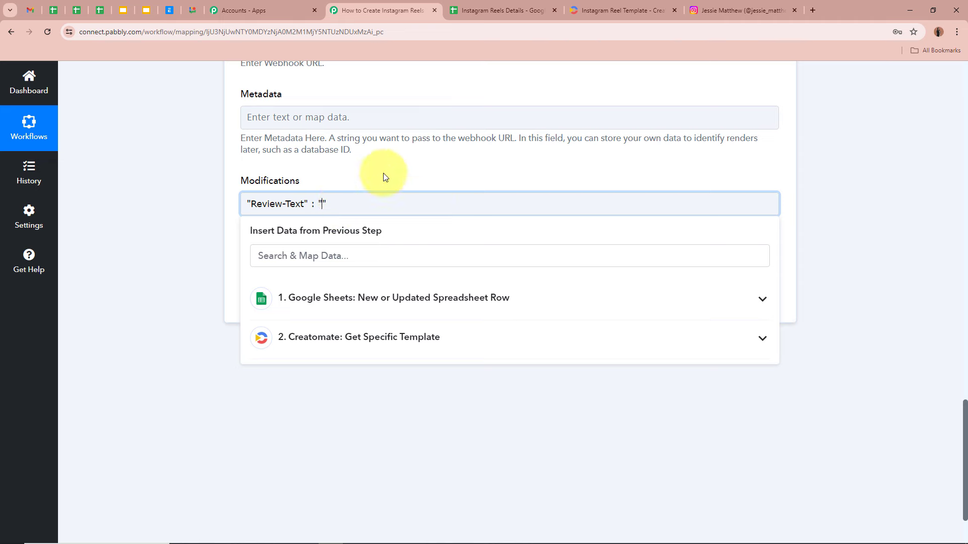
pyautogui.click(476, 7)
pyautogui.click(397, 8)
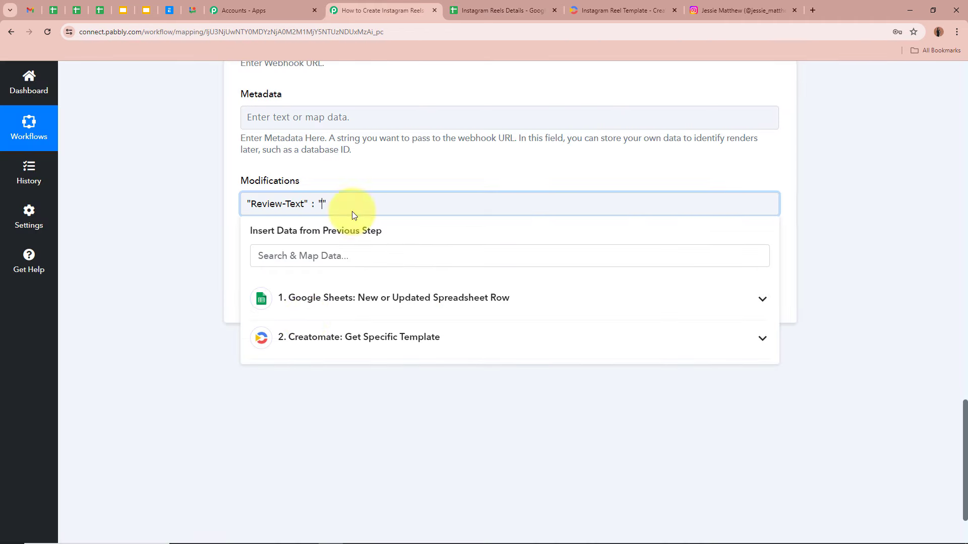
pyautogui.click(510, 298)
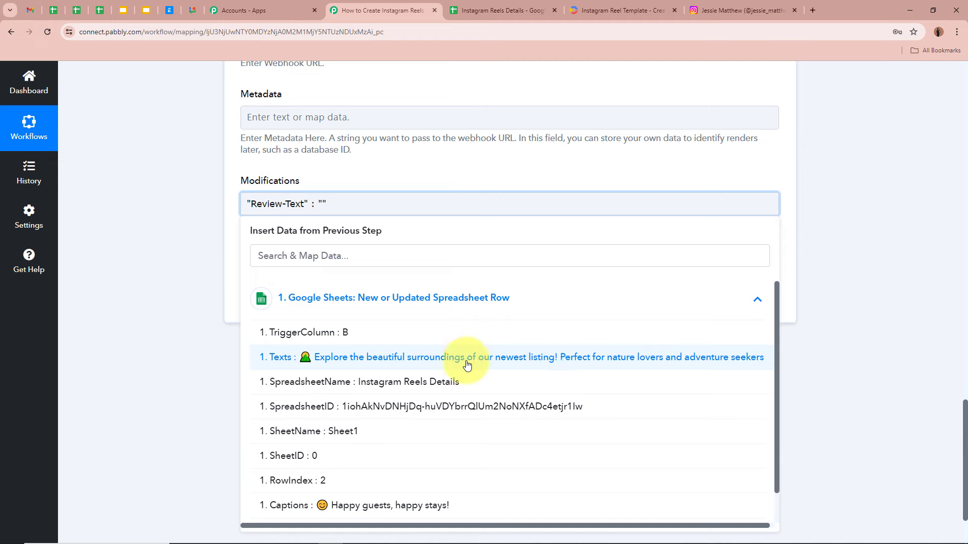
pyautogui.click(574, 359)
pyautogui.click(854, 359)
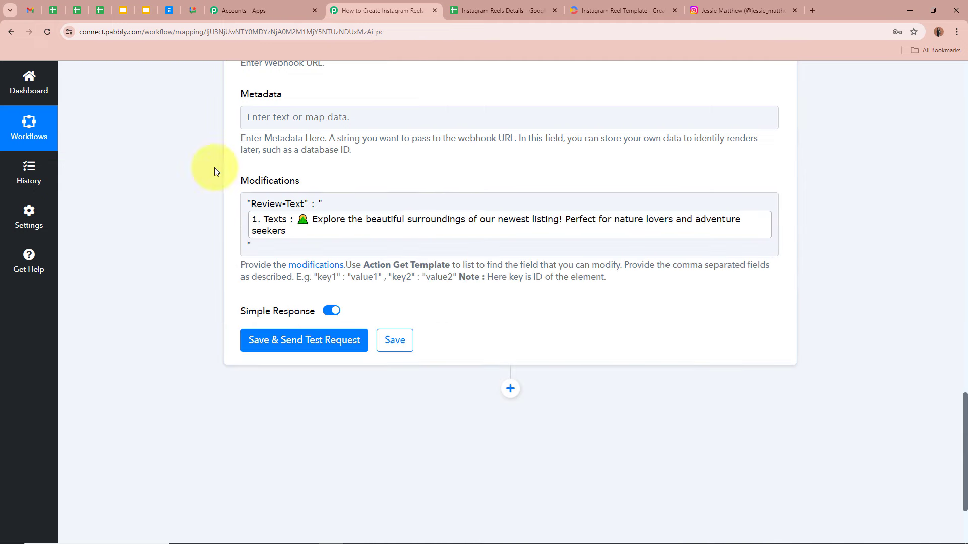
pyautogui.click(282, 189)
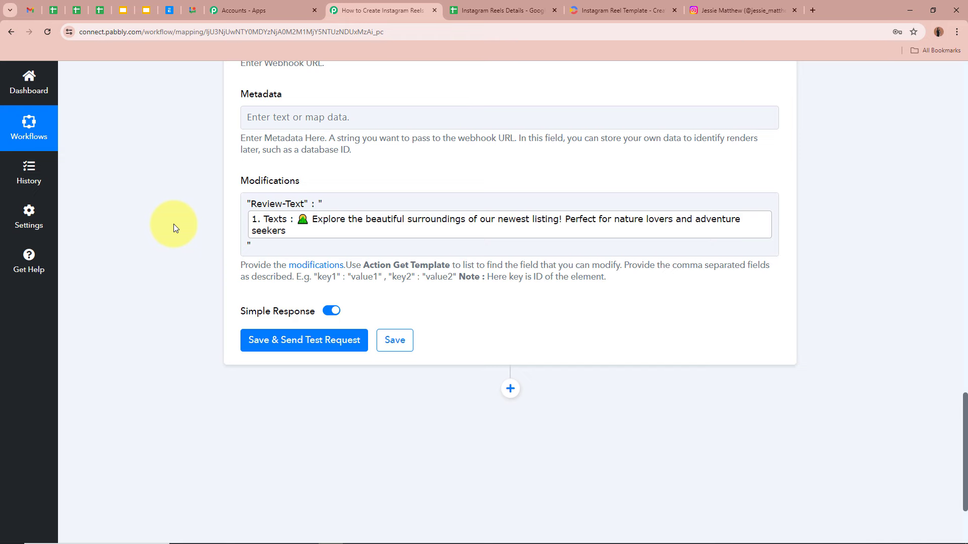
pyautogui.scroll(20, 173, 224)
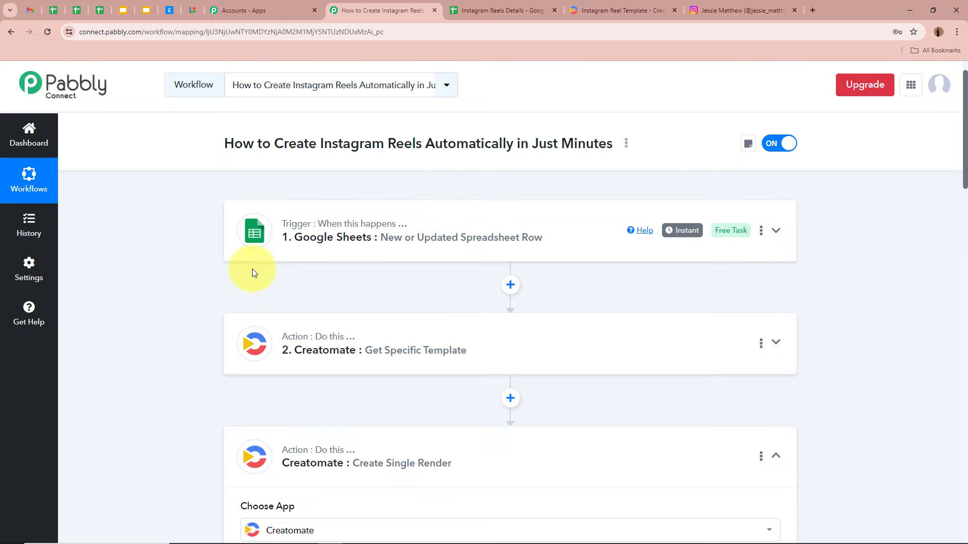
pyautogui.scroll(-18, 204, 272)
pyautogui.scroll(-6, 202, 275)
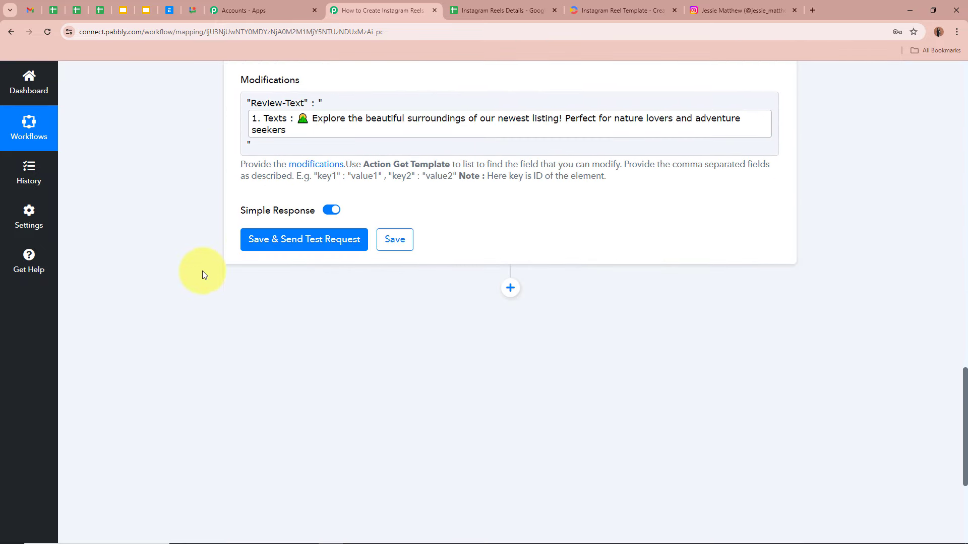
pyautogui.scroll(1, 403, 161)
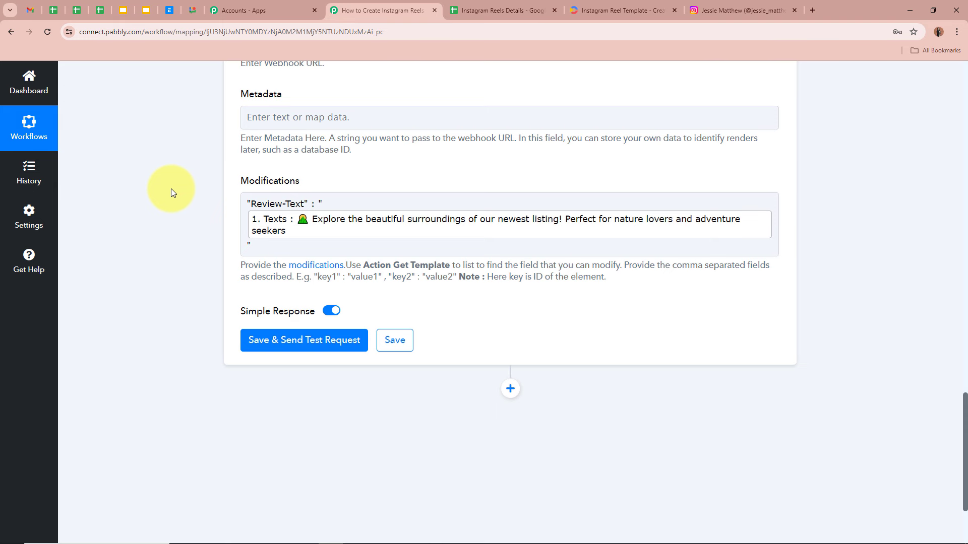
# Save the Create Single Render action, send its test request and locate the Url in the response.
pyautogui.scroll(-2, 171, 189)
pyautogui.click(262, 232)
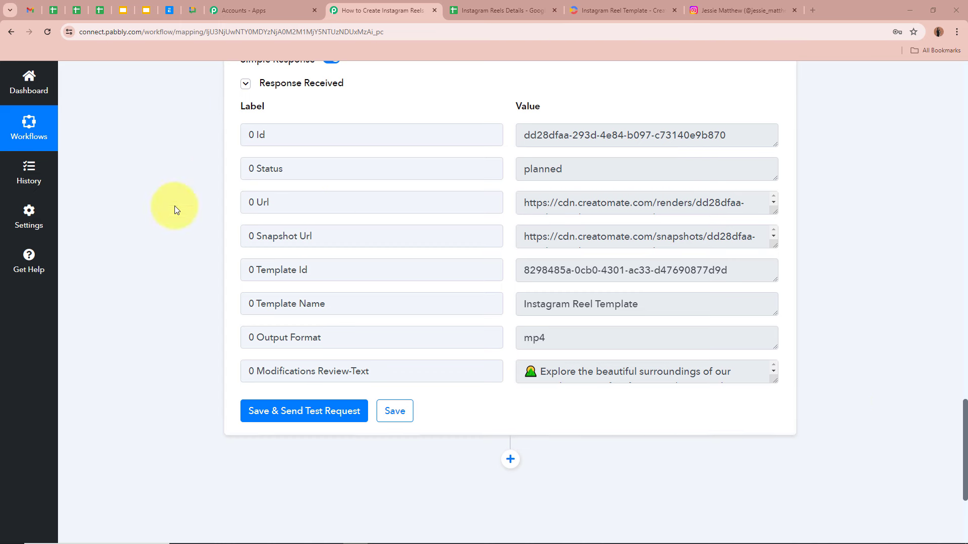
pyautogui.doubleClick(257, 205)
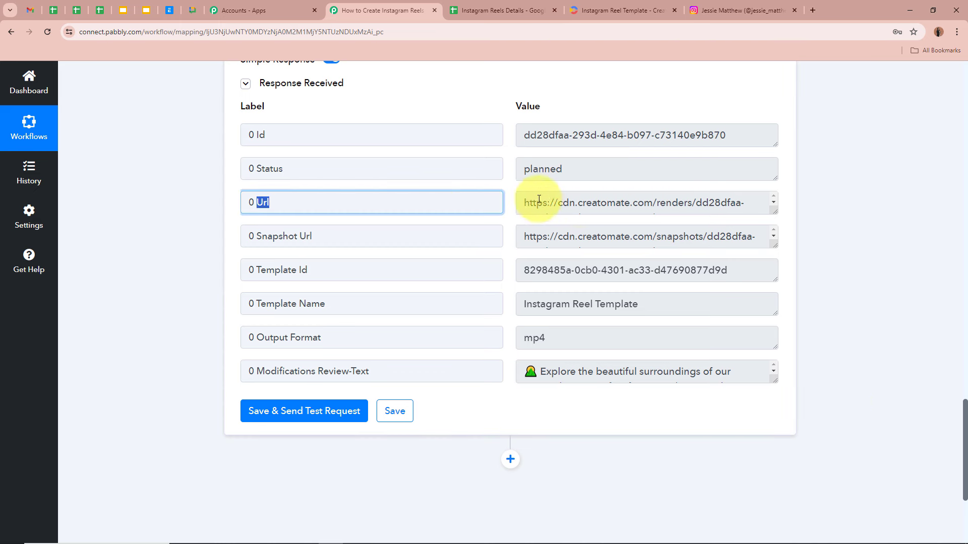
# Copy the full Url of the rendered mp4 from the response and open it in a new browser tab.
pyautogui.moveTo(524, 202); pyautogui.dragTo(691, 207)
pyautogui.hotkey('ctrl', 'c')
pyautogui.click(713, 205)
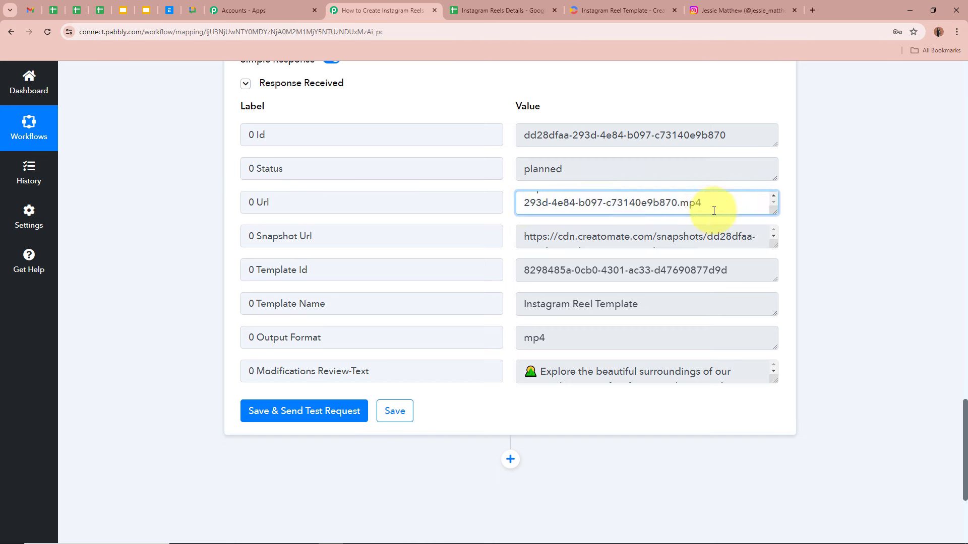
pyautogui.scroll(1, 714, 211)
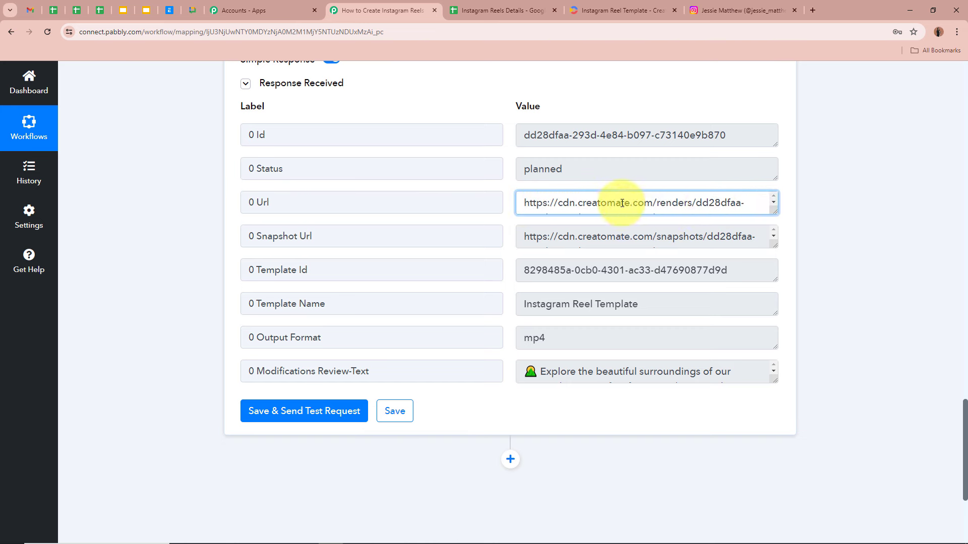
pyautogui.moveTo(523, 200); pyautogui.dragTo(712, 221)
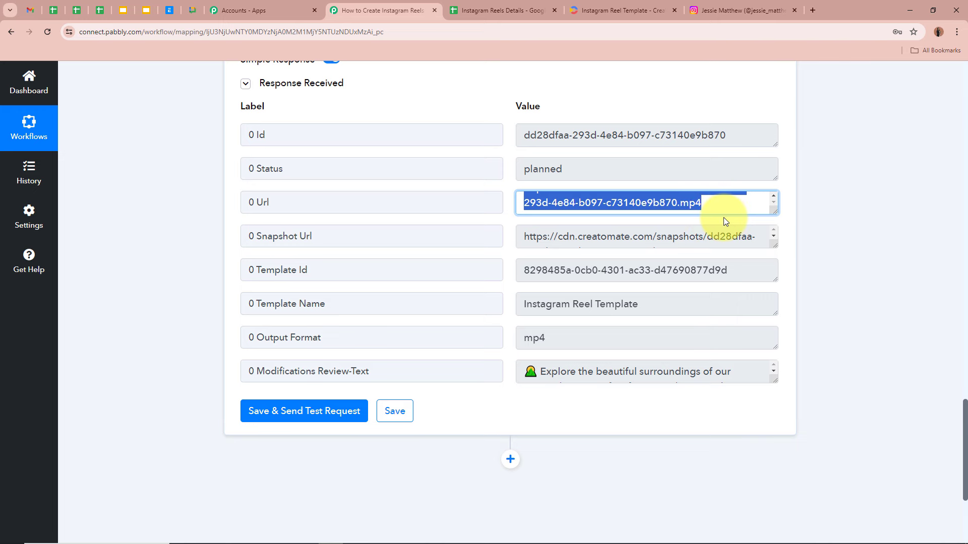
pyautogui.click(814, 9)
pyautogui.hotkey('ctrl', 'v')
pyautogui.press('Return')
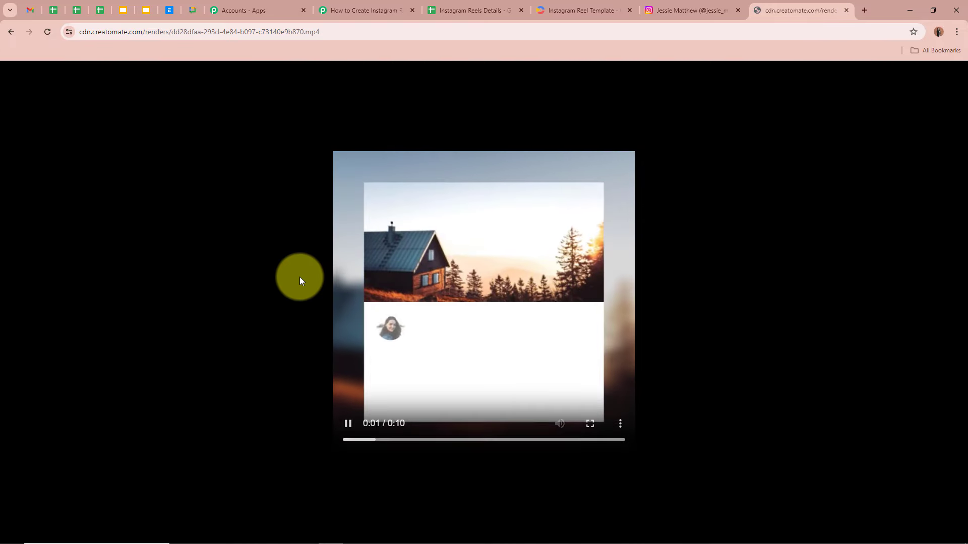
# Watch the rendered reel, pausing at about 0:05 to read its review text before playing the rest.
pyautogui.moveTo(428, 368)
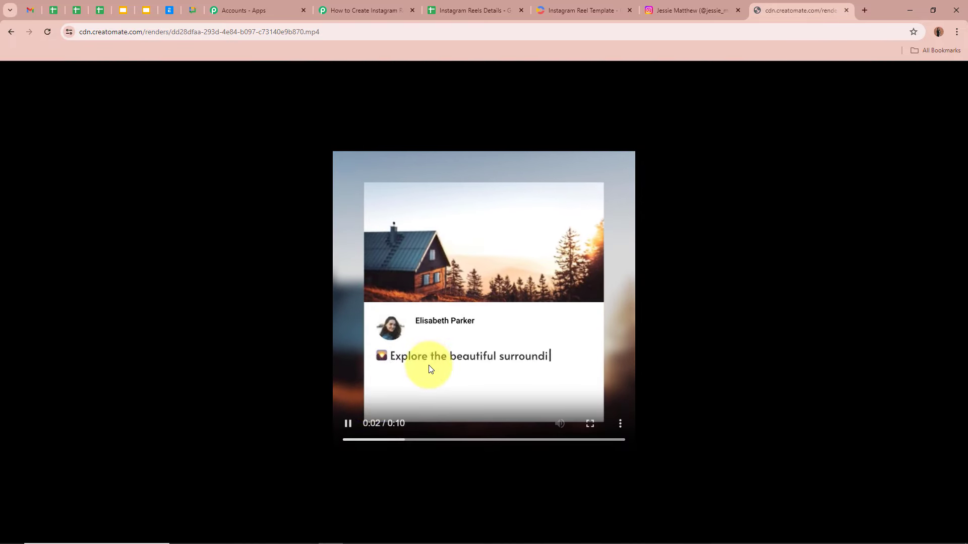
pyautogui.click(347, 425)
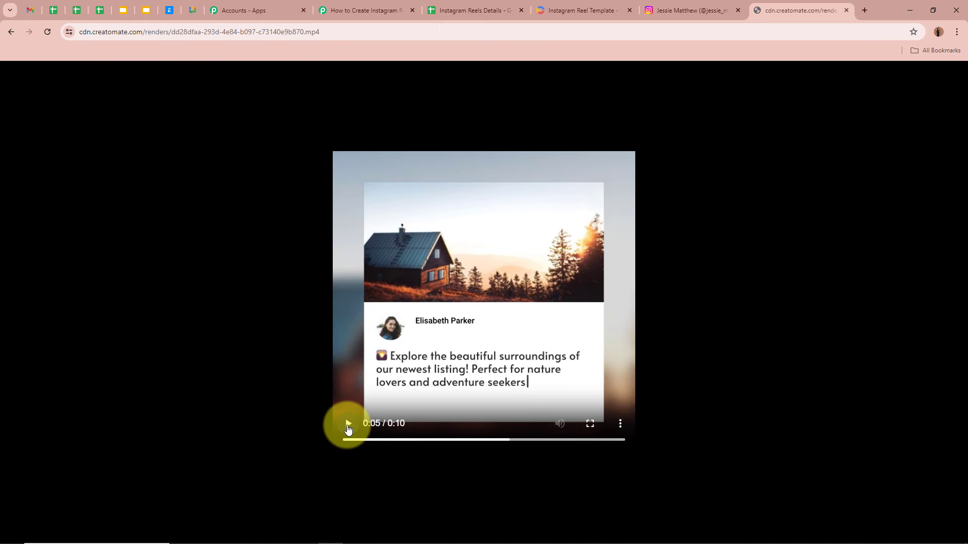
pyautogui.click(349, 425)
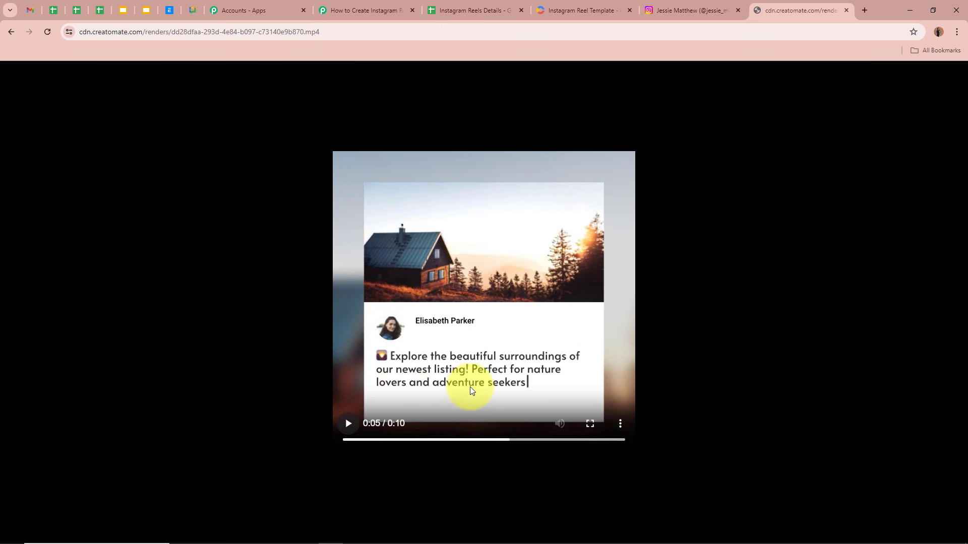
pyautogui.click(348, 425)
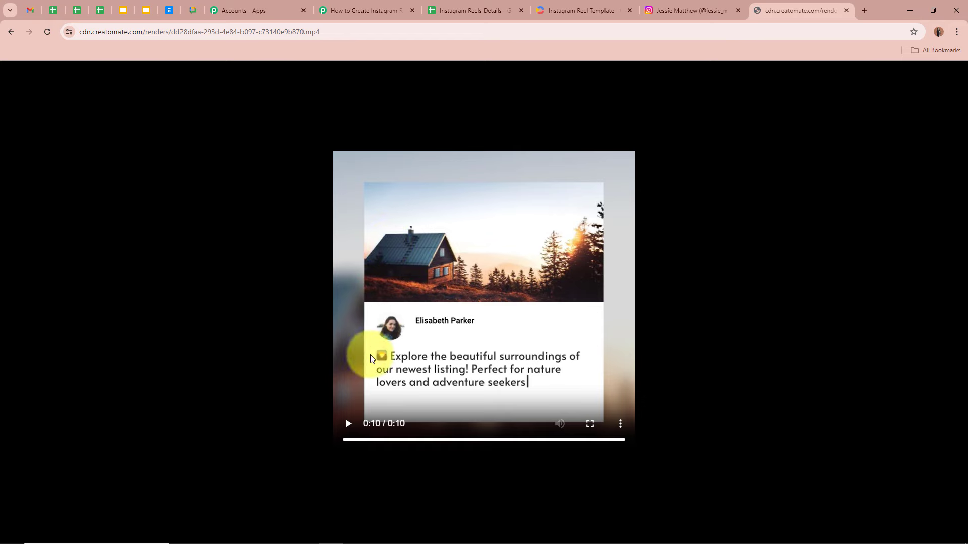
# Compare the reel's text with the Texts entry in row 2 of the Instagram Reels Details sheet.
pyautogui.click(472, 3)
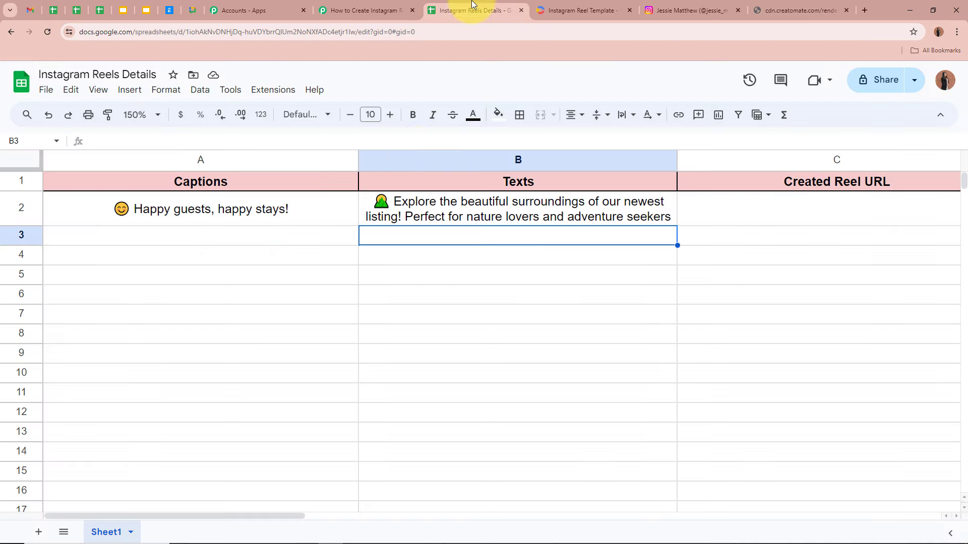
pyautogui.click(441, 208)
pyautogui.click(433, 244)
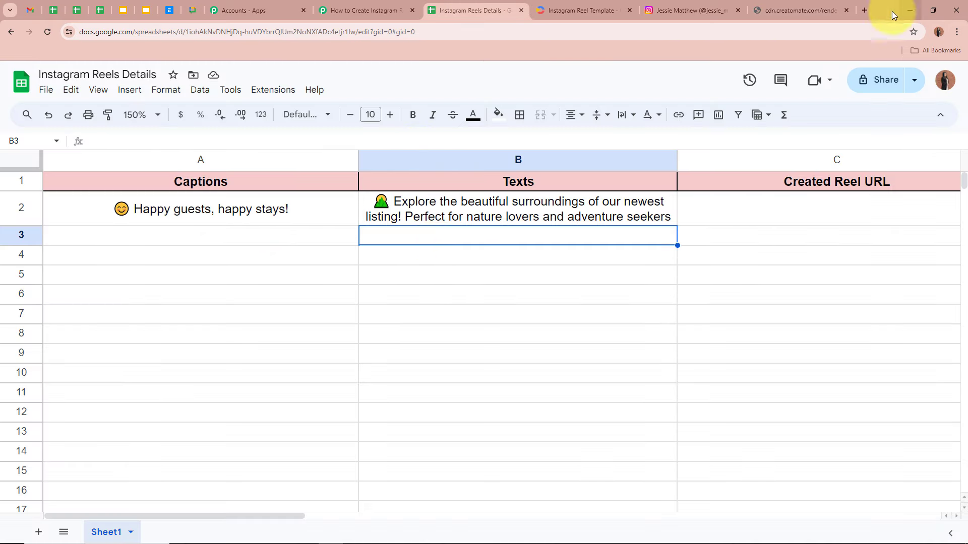
# Close the rendered video, return to the Pabbly Connect workflow and collapse the Create Single Render step.
pyautogui.click(846, 10)
pyautogui.click(394, 4)
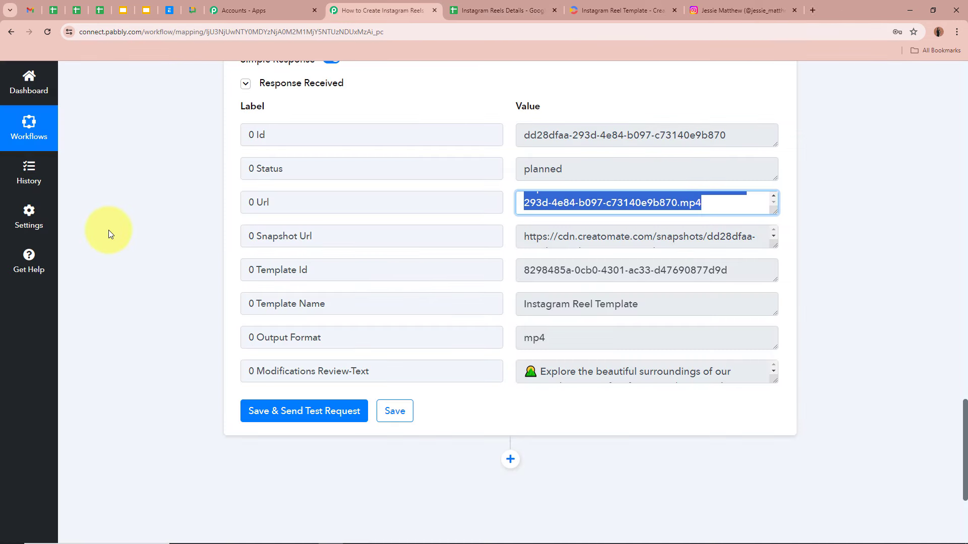
pyautogui.click(149, 237)
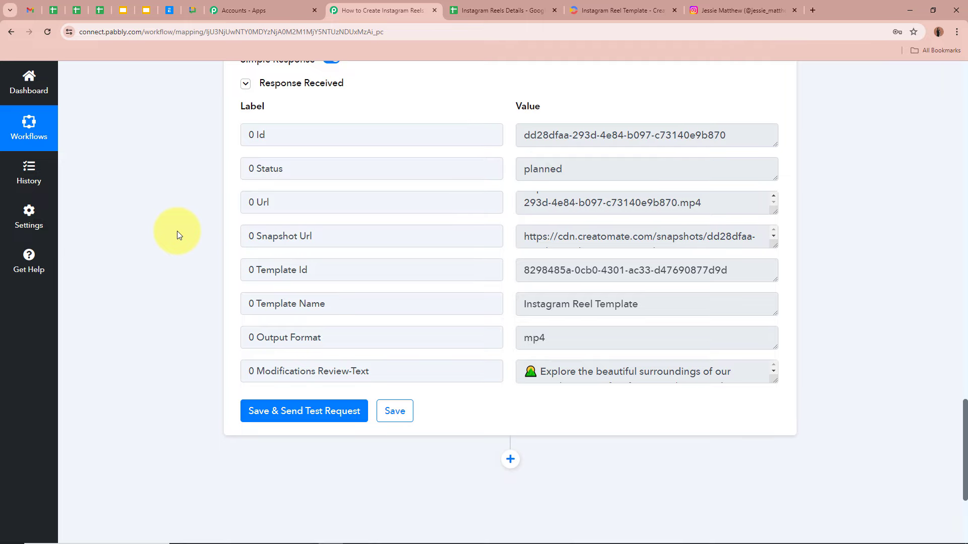
pyautogui.scroll(20, 216, 225)
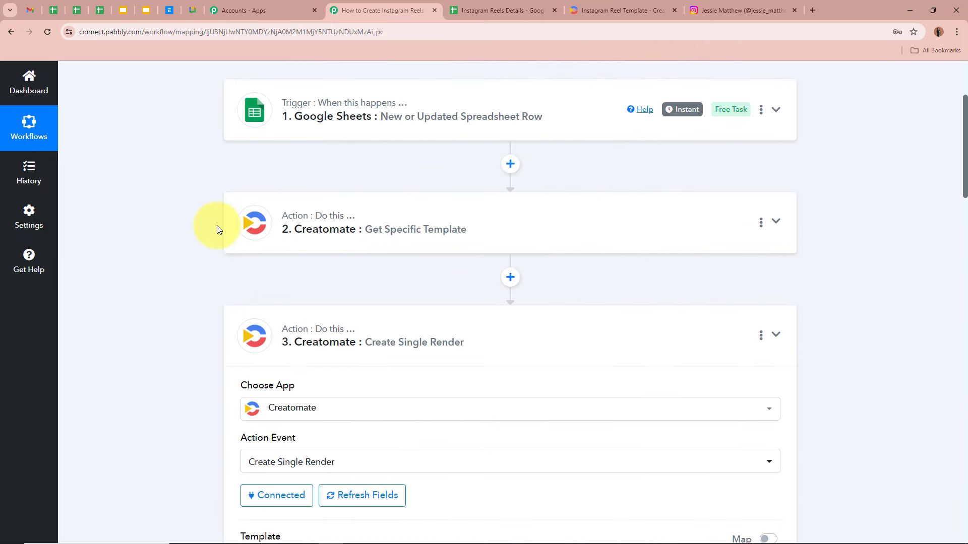
pyautogui.click(667, 350)
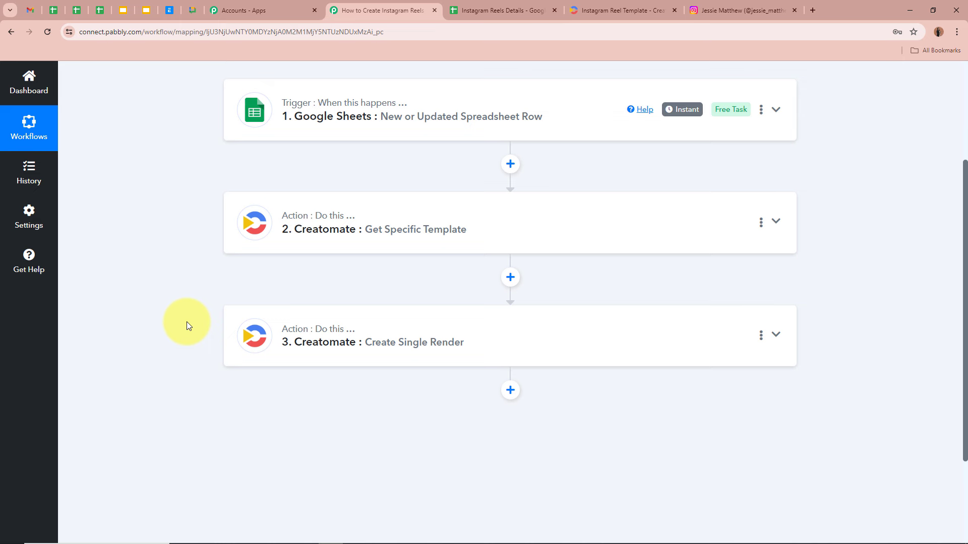
# Add a Delay (Pabbly) action with the Add Time Delay event after the Create Single Render step and connect it.
pyautogui.scroll(1, 186, 325)
pyautogui.scroll(-2, 186, 325)
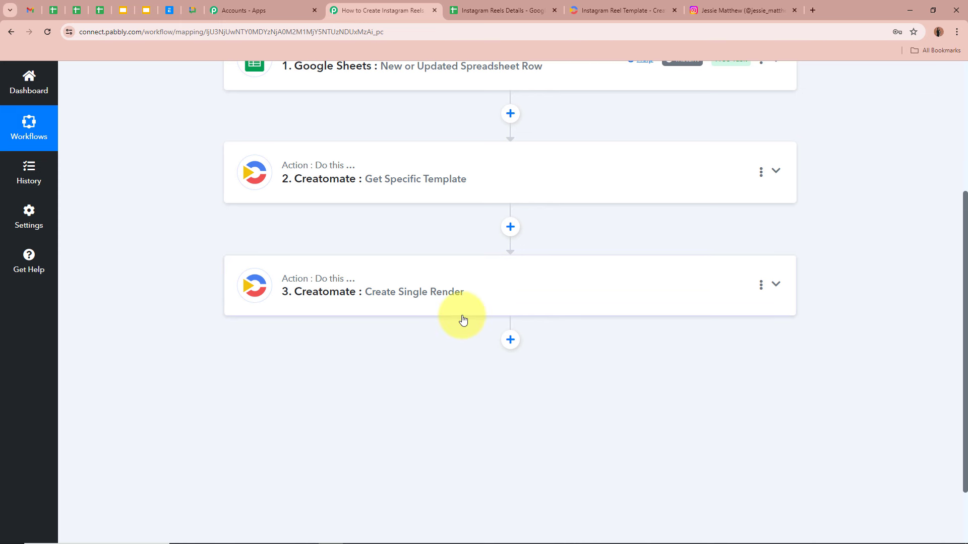
pyautogui.click(510, 340)
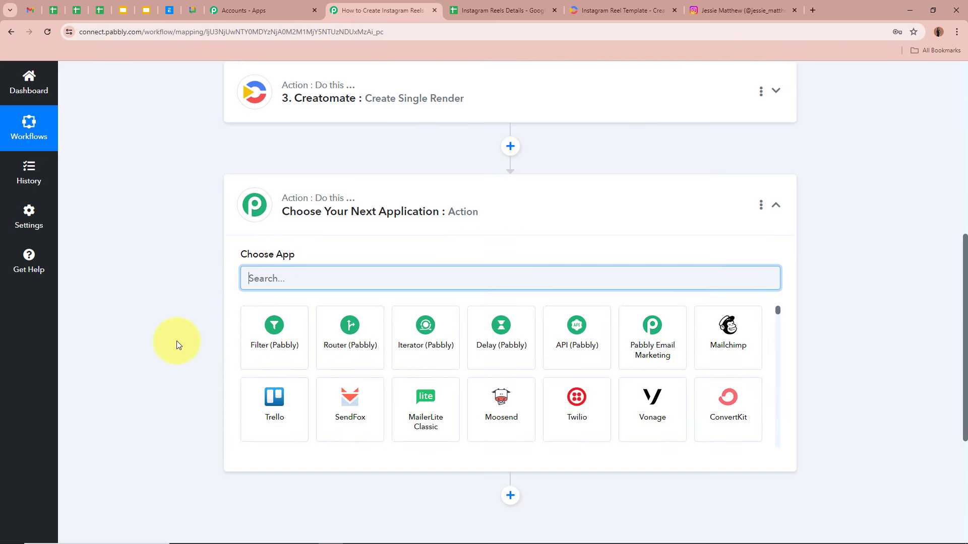
pyautogui.click(473, 354)
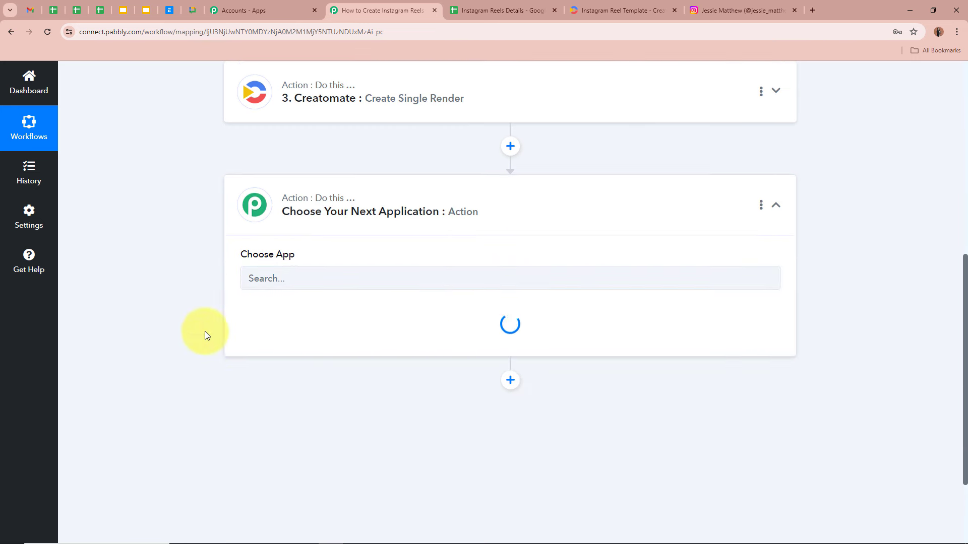
pyautogui.click(341, 331)
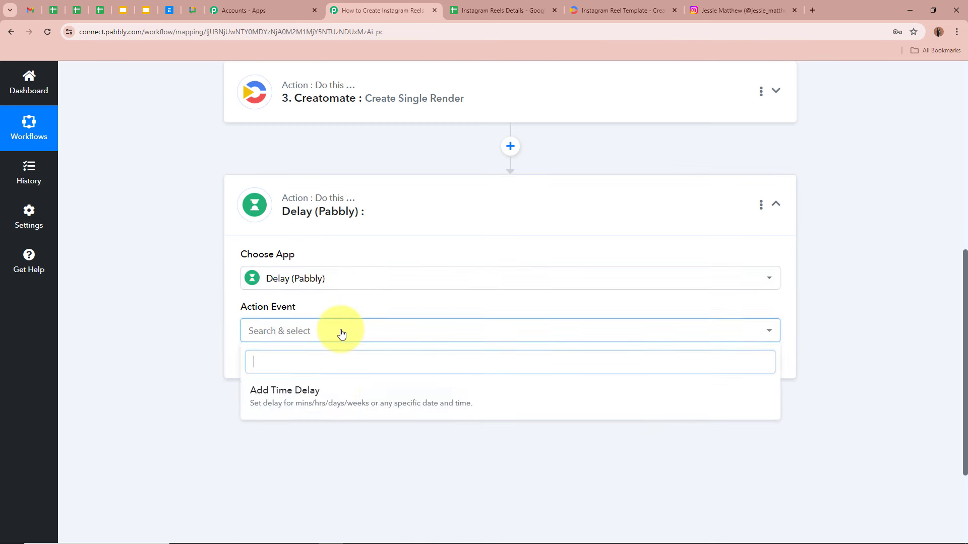
pyautogui.click(335, 396)
pyautogui.click(264, 364)
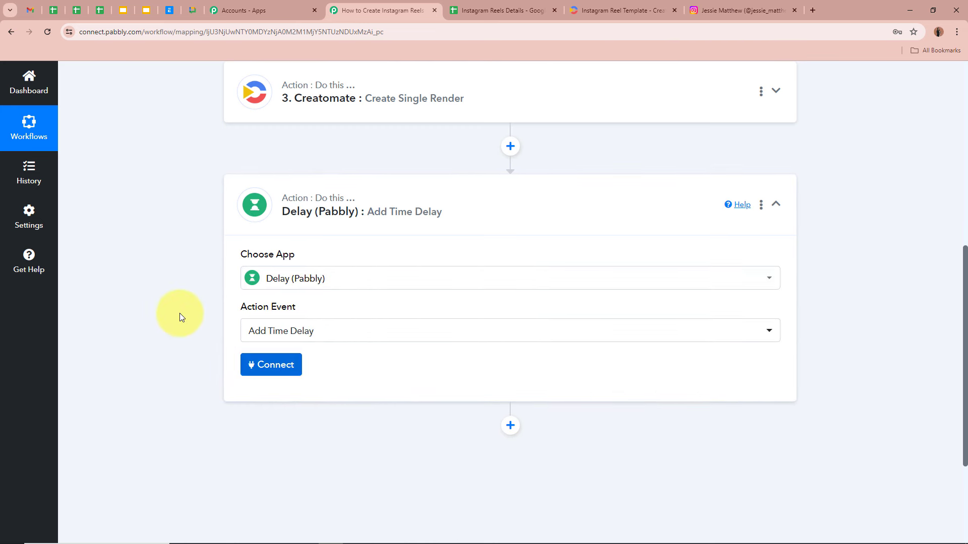
# Configure the time delay as Delay For, with Minutes as the unit and a delay value of 5.
pyautogui.scroll(-3, 179, 313)
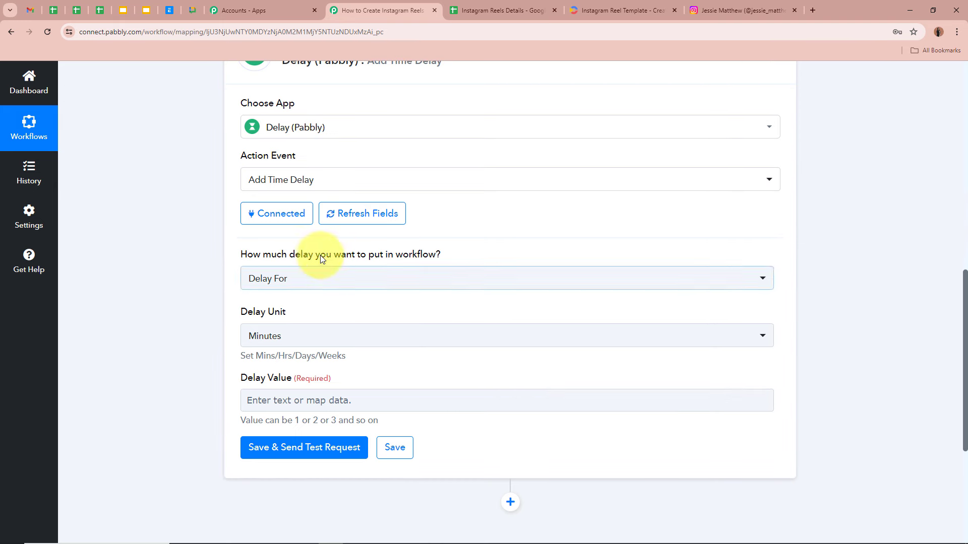
pyautogui.click(346, 284)
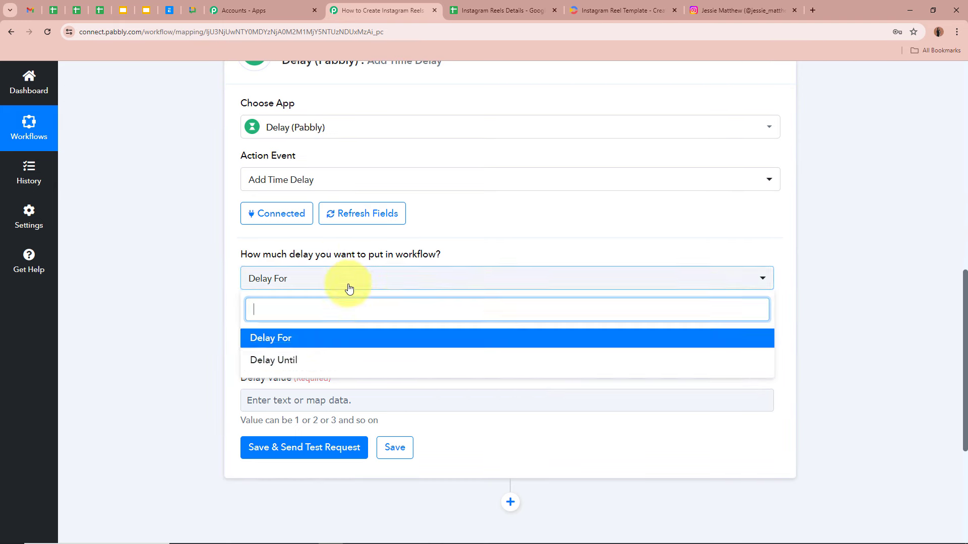
pyautogui.click(331, 337)
pyautogui.scroll(-2, 212, 277)
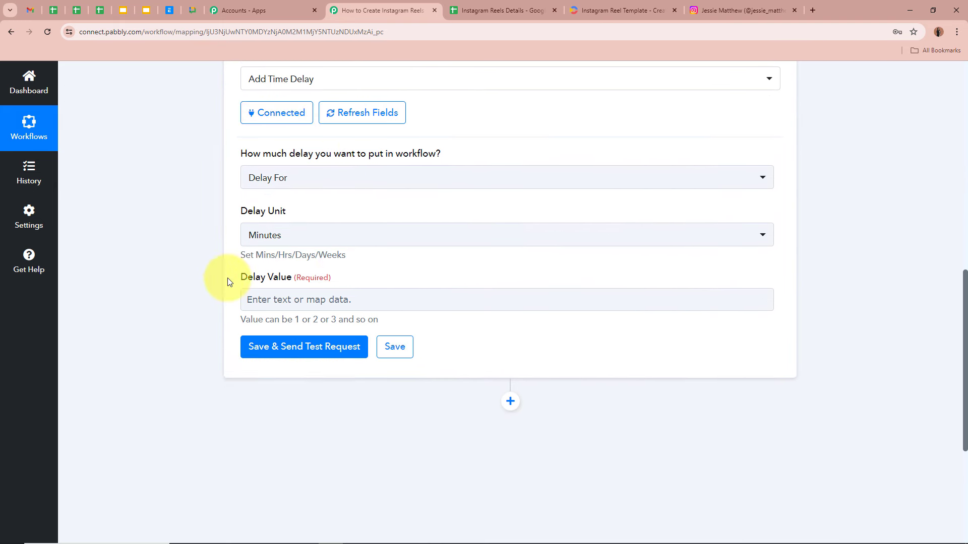
pyautogui.click(287, 237)
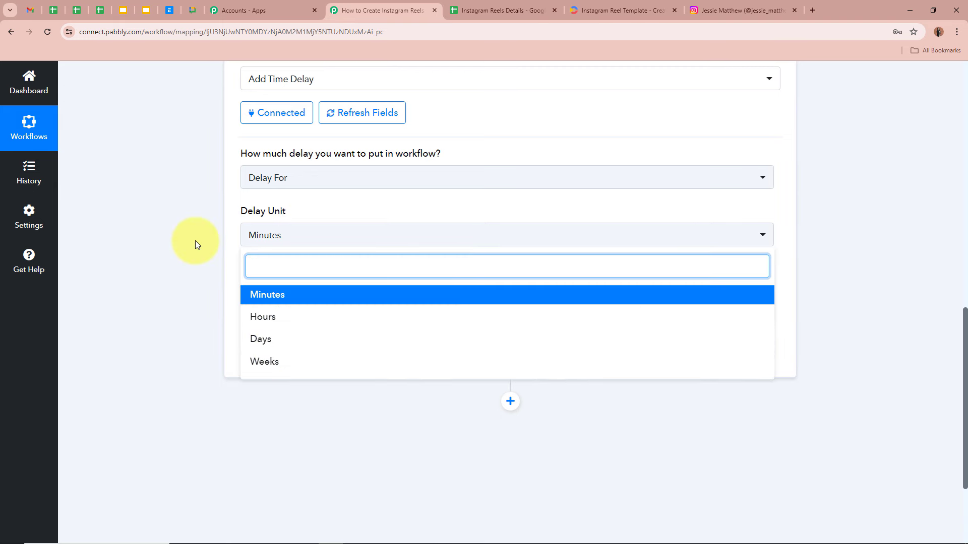
pyautogui.click(300, 298)
pyautogui.write('5')
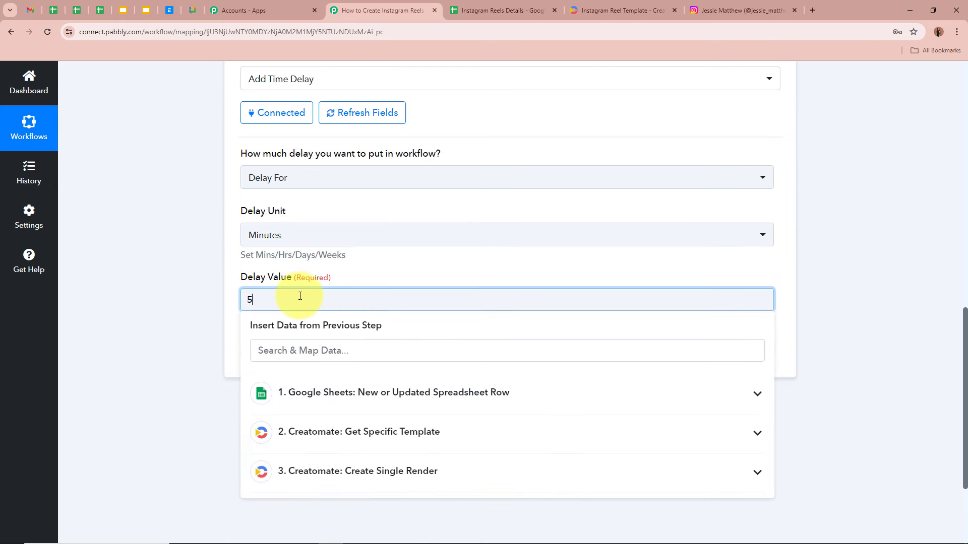
pyautogui.click(194, 290)
# Save the delay action, send its test request and check the status and message in the response.
pyautogui.scroll(4, 195, 290)
pyautogui.scroll(3, 195, 290)
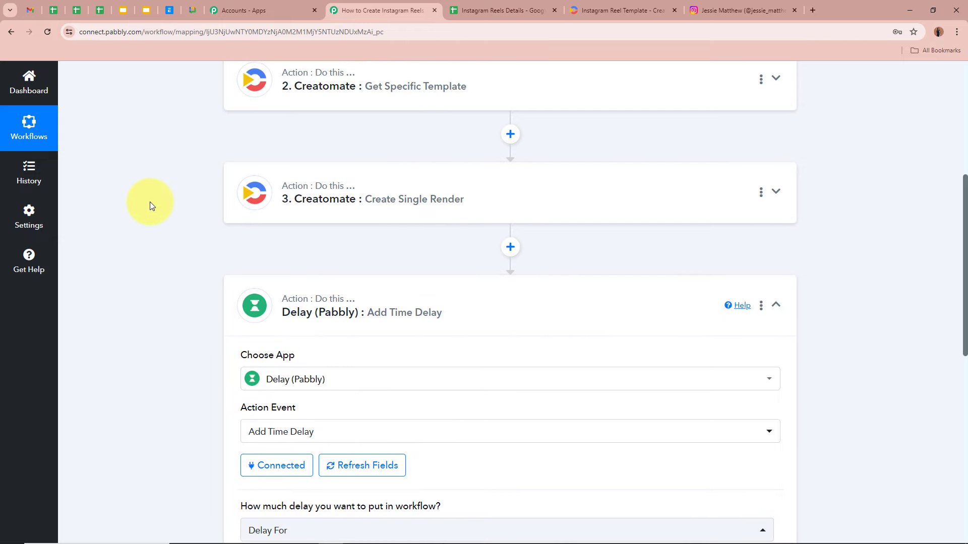
pyautogui.scroll(-6, 149, 202)
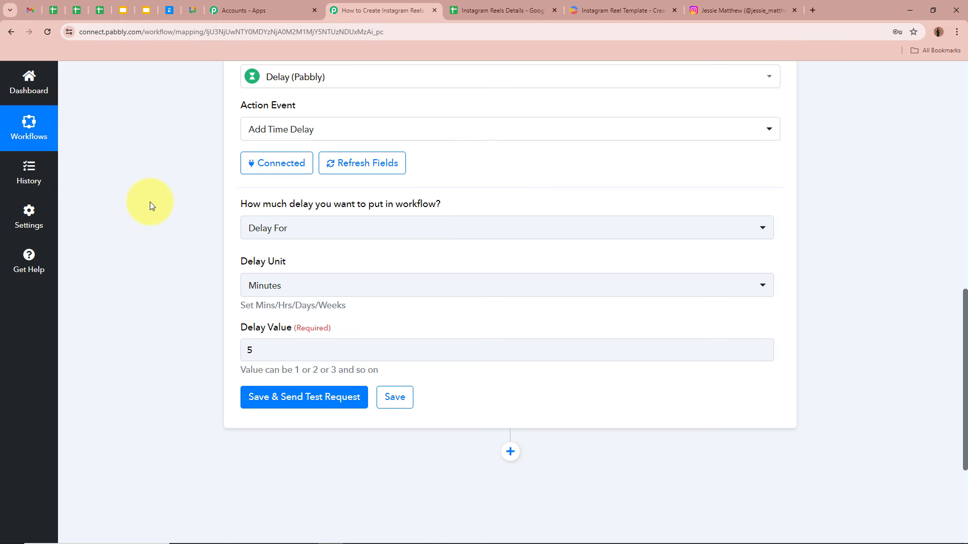
pyautogui.click(283, 397)
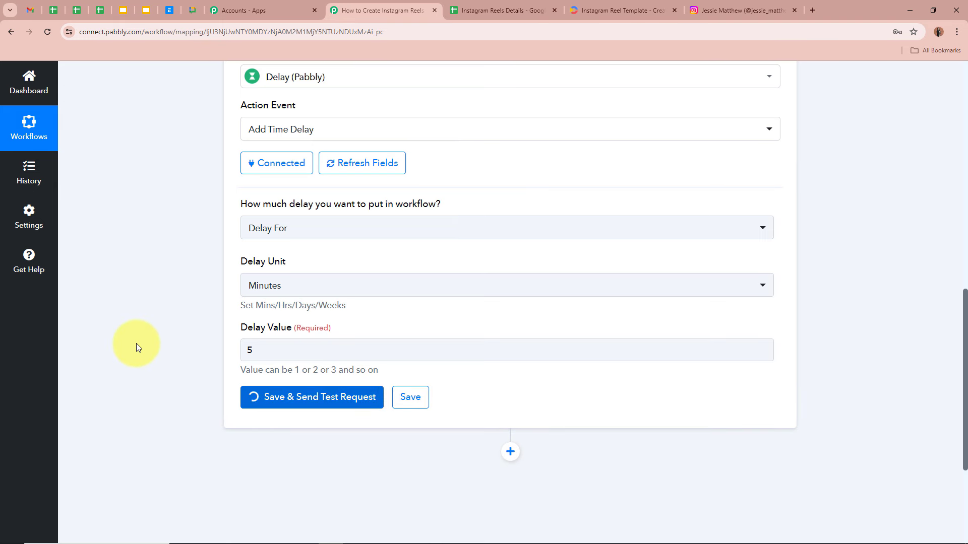
pyautogui.scroll(-2, 188, 338)
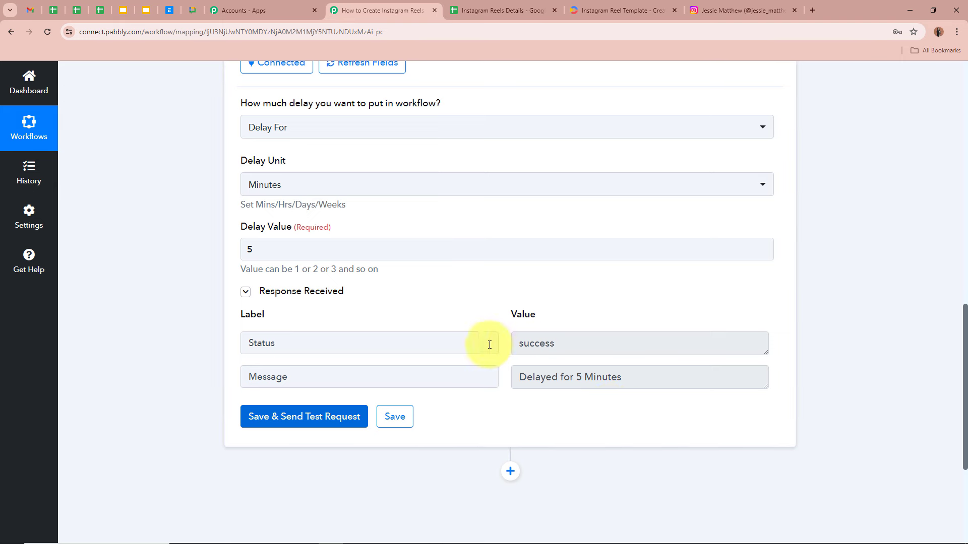
pyautogui.click(555, 343)
pyautogui.moveTo(555, 343); pyautogui.dragTo(520, 347)
pyautogui.moveTo(524, 381); pyautogui.dragTo(812, 365)
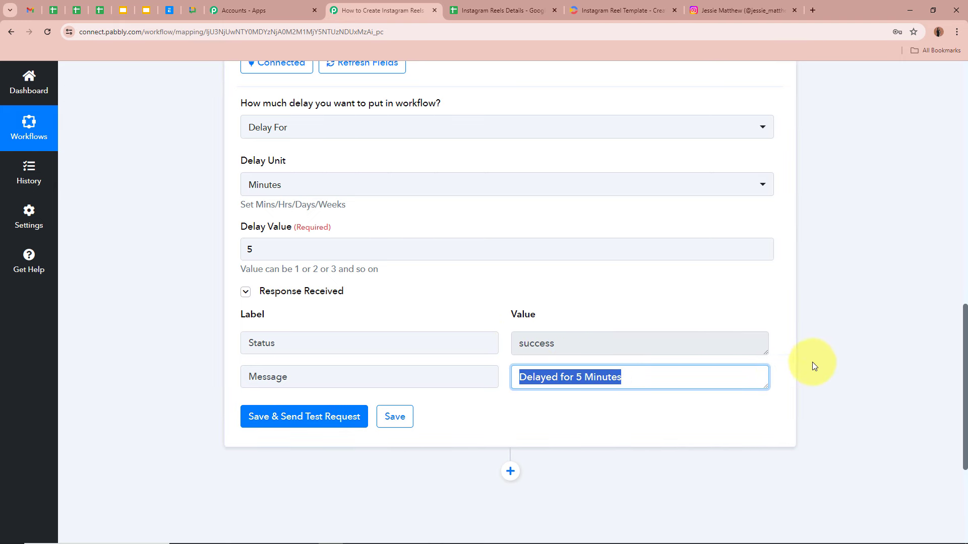
pyautogui.click(836, 359)
# Collapse the Add Time Delay step in the workflow.
pyautogui.scroll(8, 836, 359)
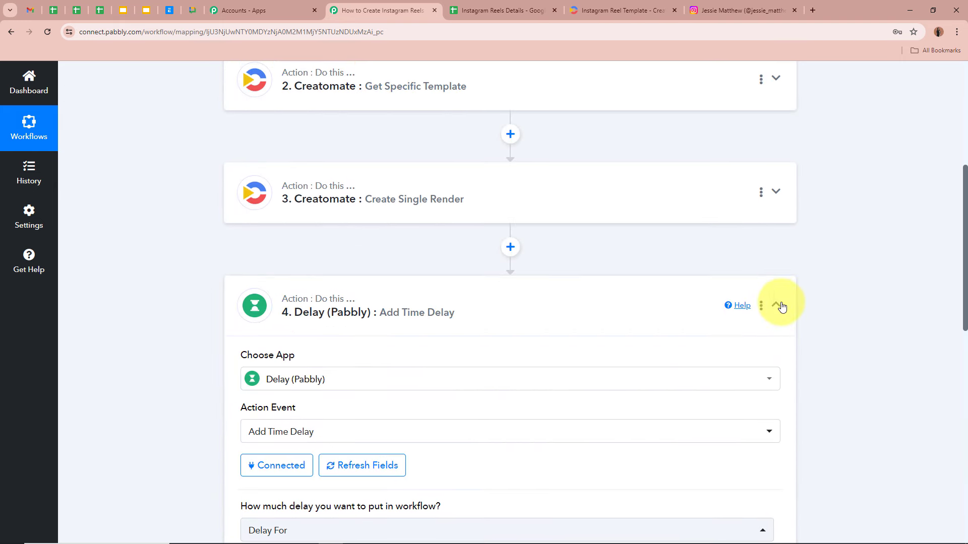
pyautogui.click(777, 306)
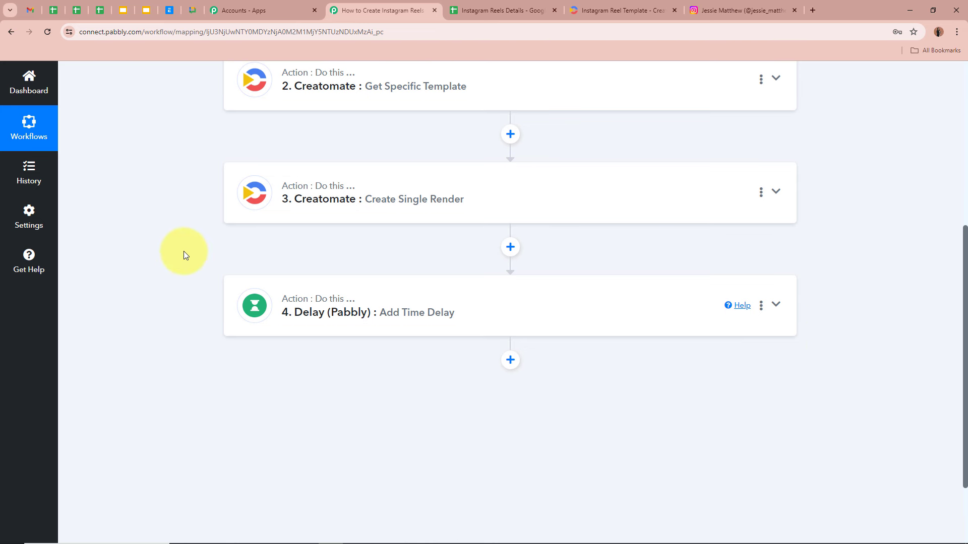
pyautogui.scroll(-3, 174, 253)
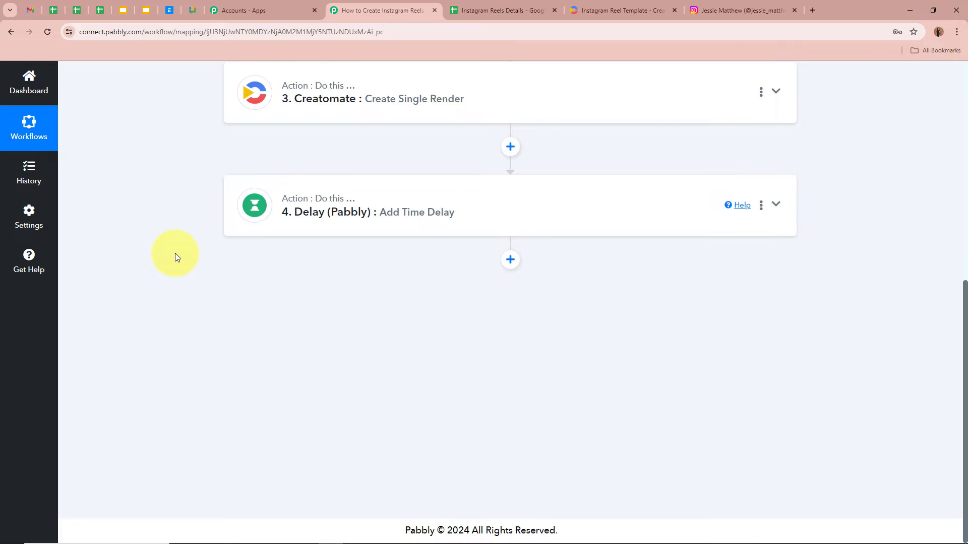
# Review the target Instagram profile, then add an Instagram for Business action with the Create Reel Video event after the delay step.
pyautogui.click(771, 10)
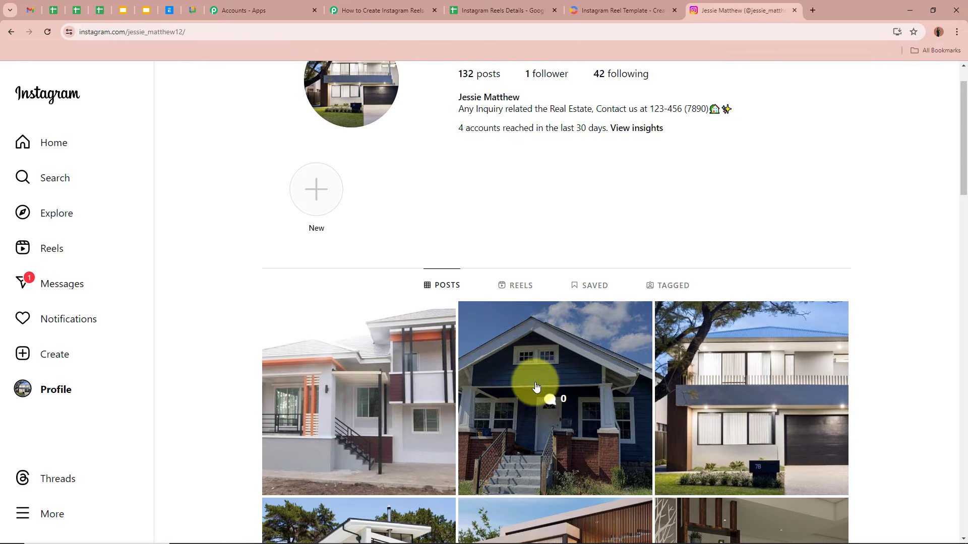
pyautogui.scroll(1, 536, 387)
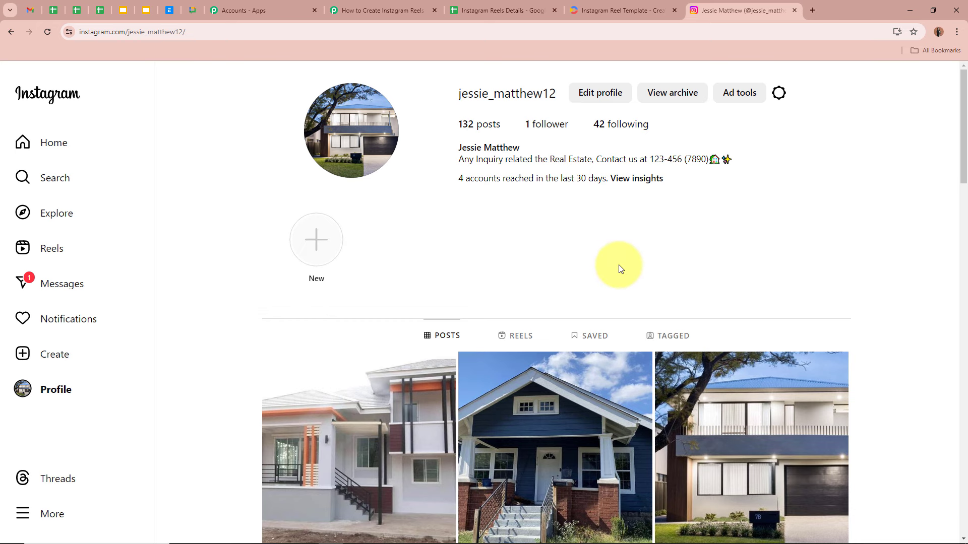
pyautogui.click(373, 10)
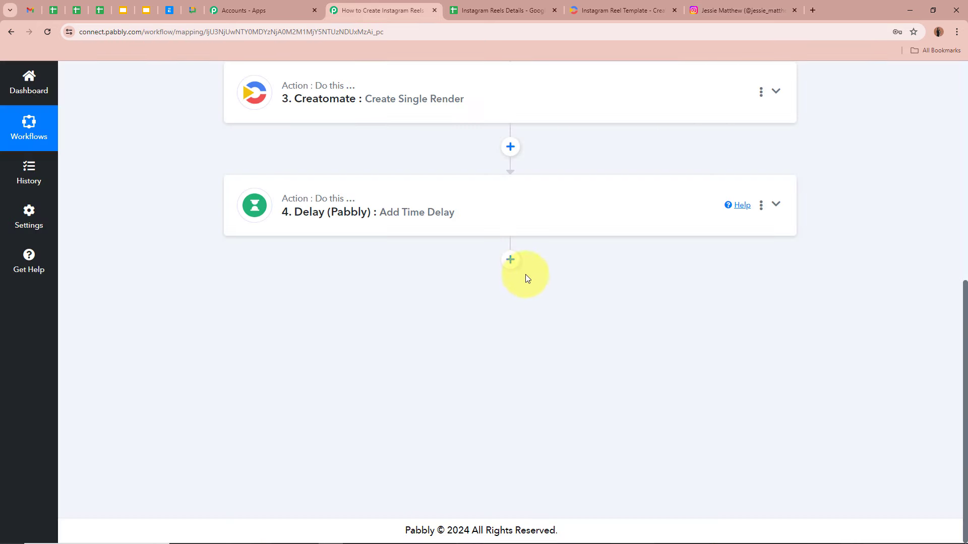
pyautogui.click(510, 259)
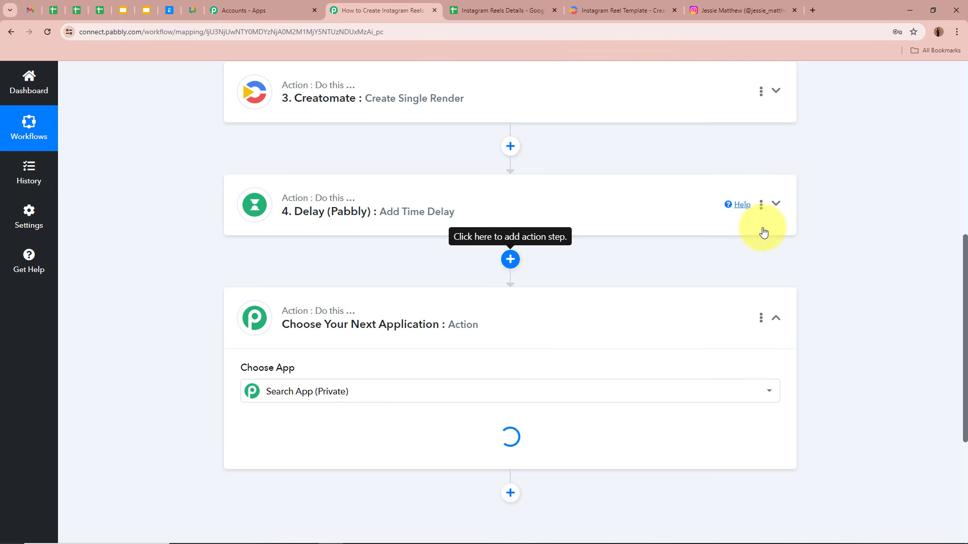
pyautogui.write('In')
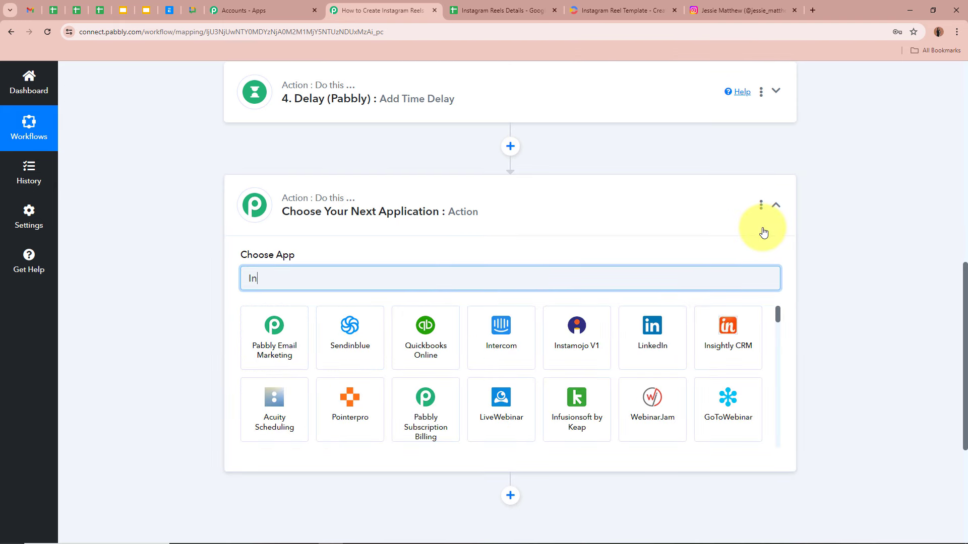
pyautogui.write('a')
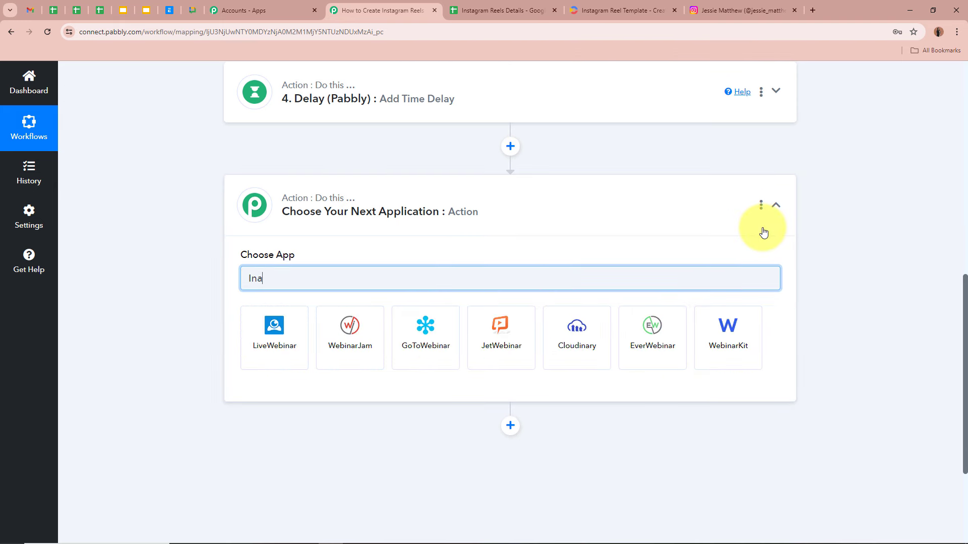
pyautogui.write('sta')
pyautogui.click(442, 335)
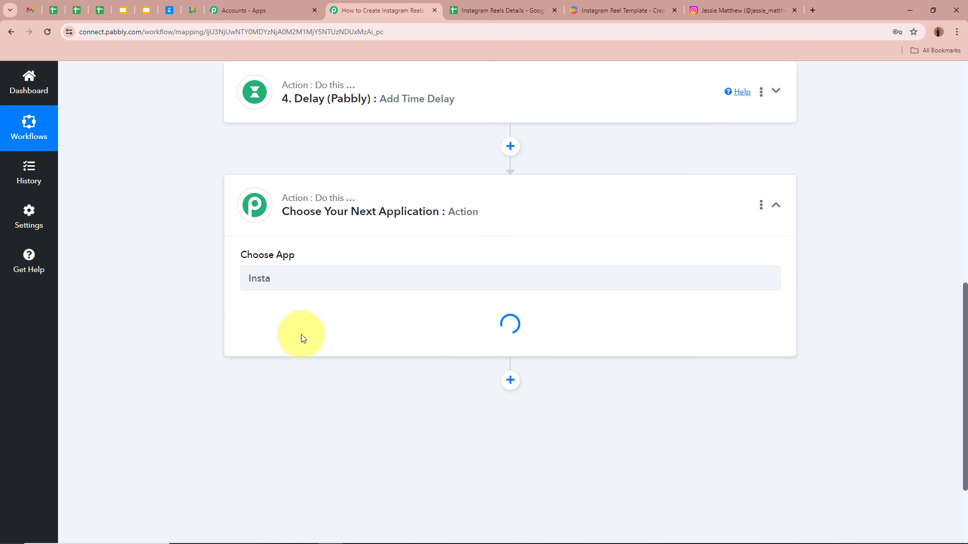
pyautogui.click(359, 337)
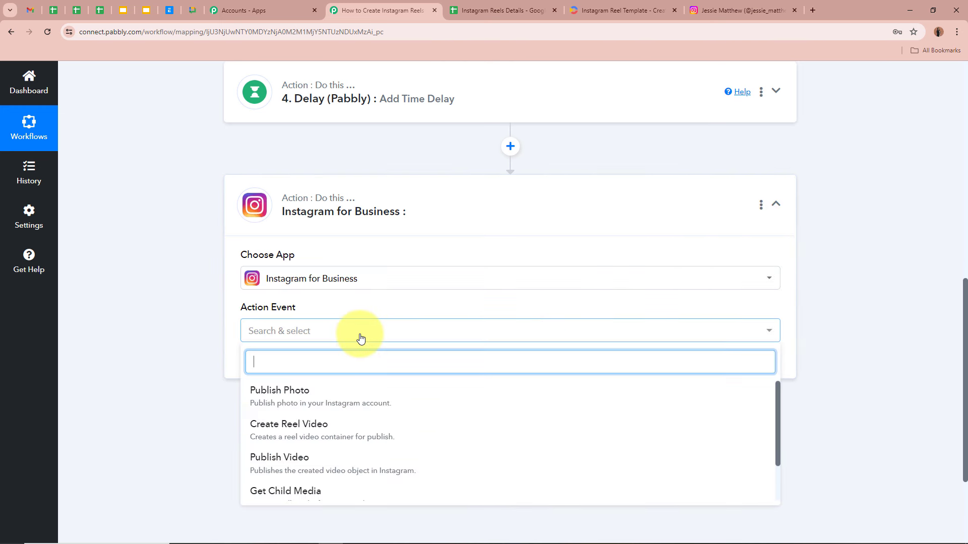
pyautogui.click(367, 433)
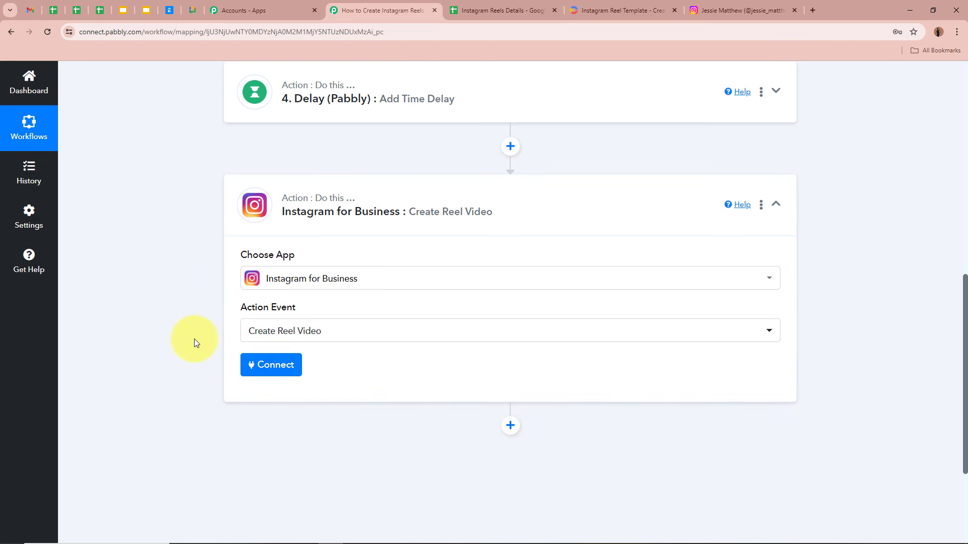
# Connect the Create Reel Video action through a new Instagram for Business connection and authorize it.
pyautogui.click(290, 364)
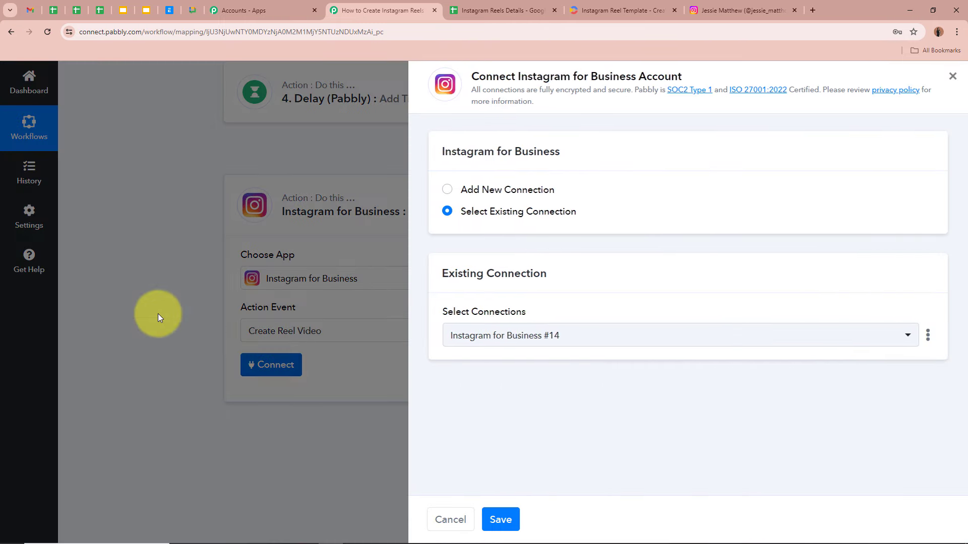
pyautogui.click(446, 194)
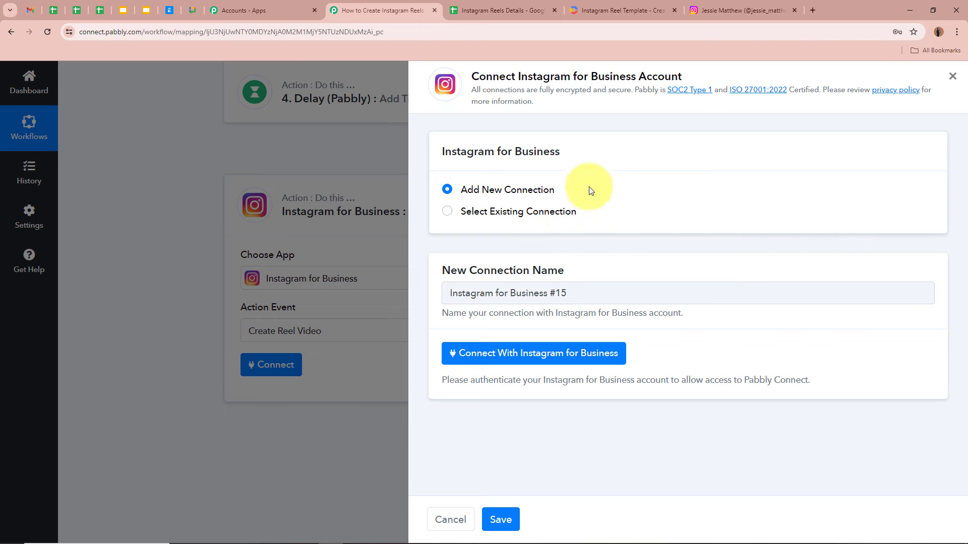
pyautogui.click(718, 10)
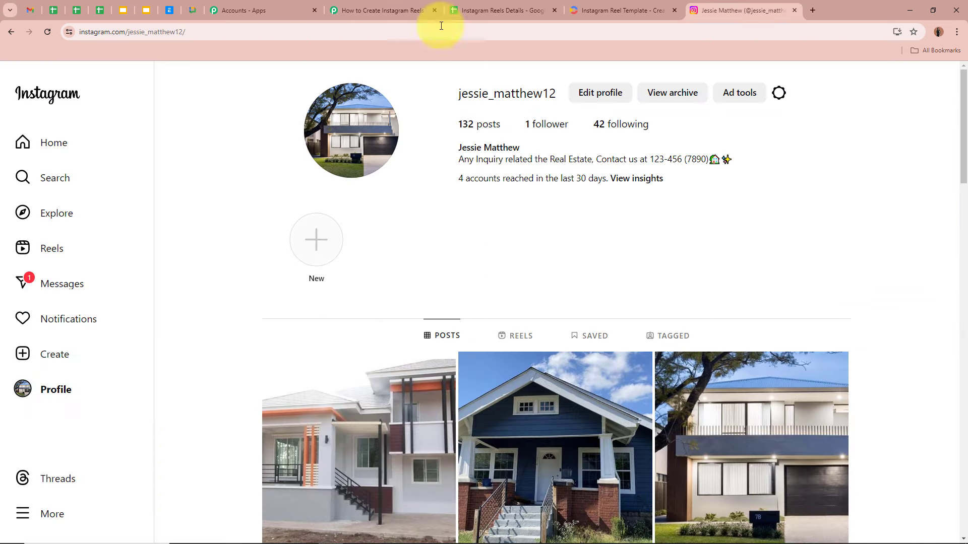
pyautogui.click(413, 11)
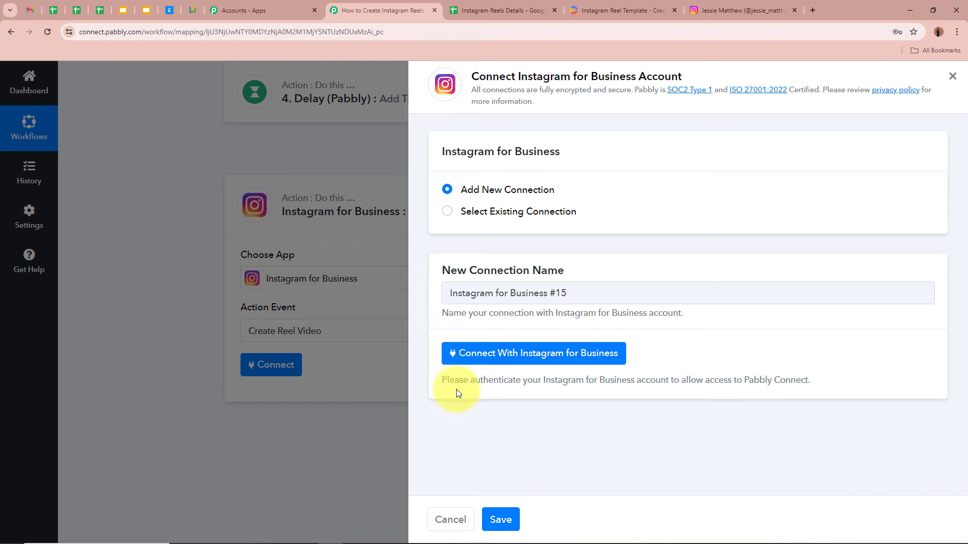
pyautogui.click(549, 354)
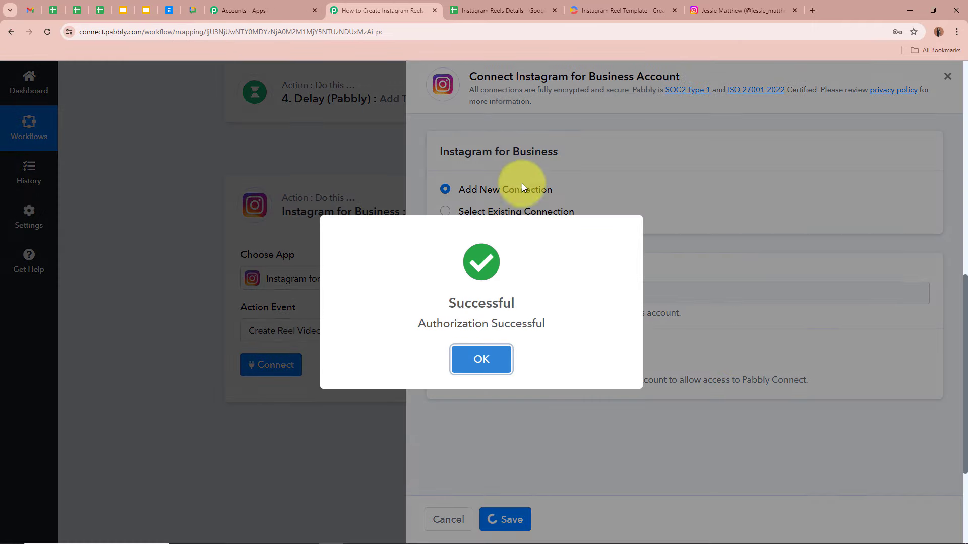
pyautogui.click(481, 359)
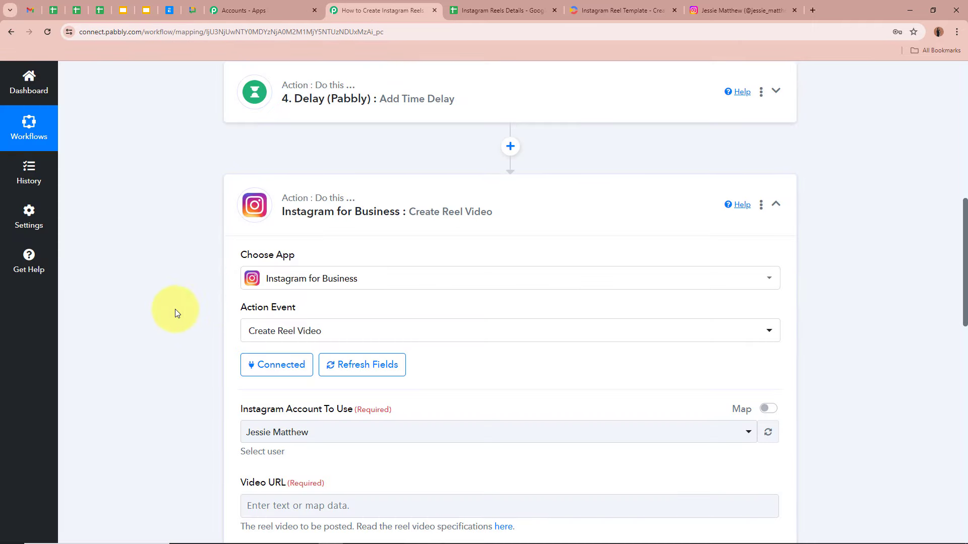
# Compare the account selected under Instagram Account To Use with the display name on the Instagram profile.
pyautogui.scroll(-3, 174, 310)
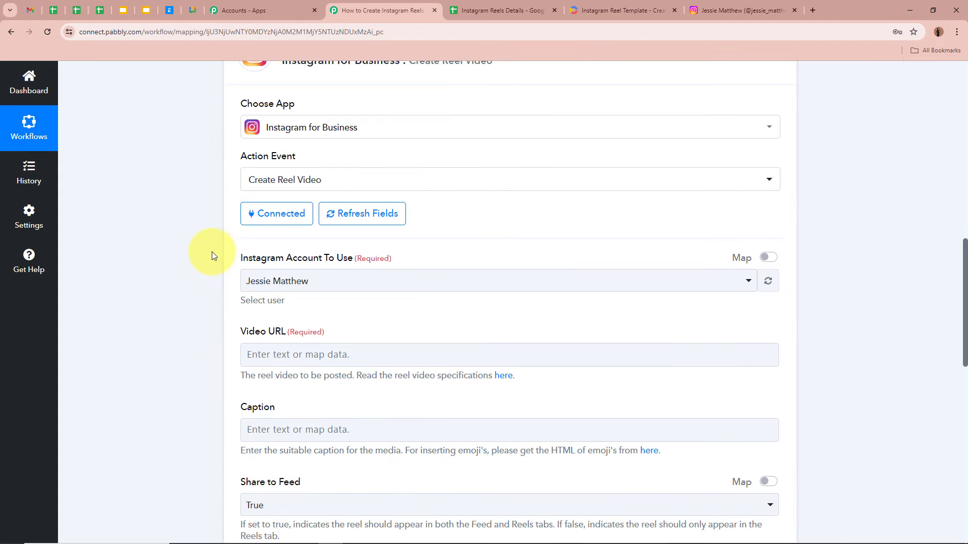
pyautogui.click(741, 10)
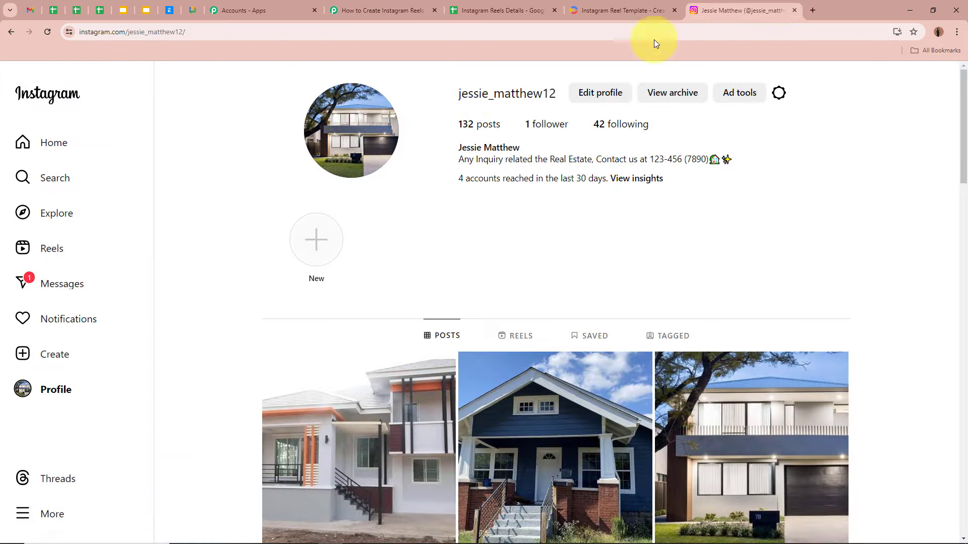
pyautogui.moveTo(460, 147); pyautogui.dragTo(531, 146)
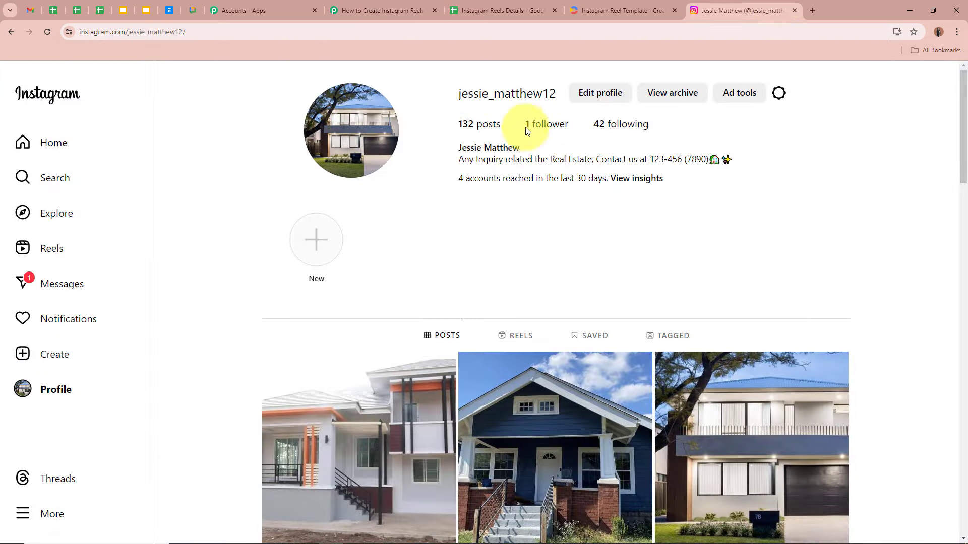
pyautogui.click(406, 7)
pyautogui.click(335, 280)
pyautogui.click(207, 244)
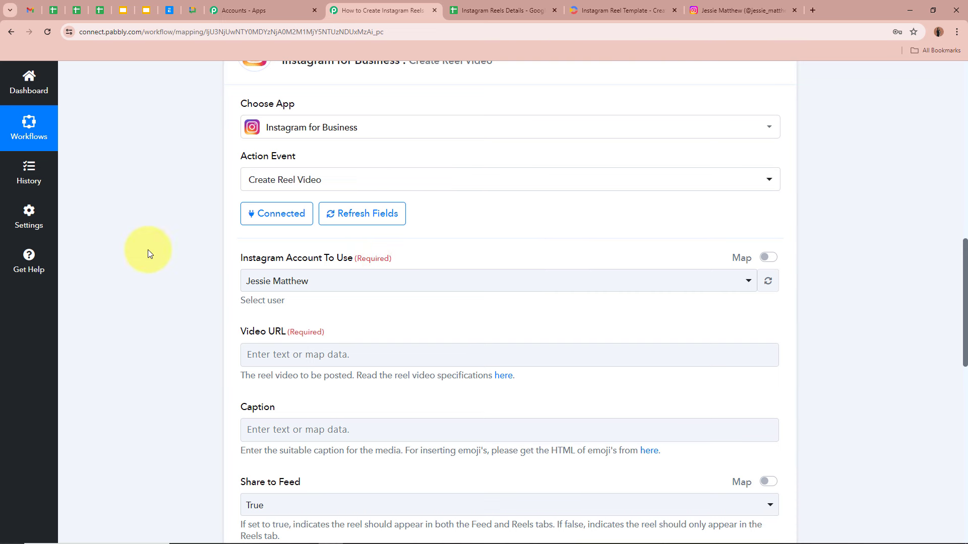
# Map the reel's Video URL to the Url value from the Creatomate Create Single Render step.
pyautogui.scroll(-2, 148, 250)
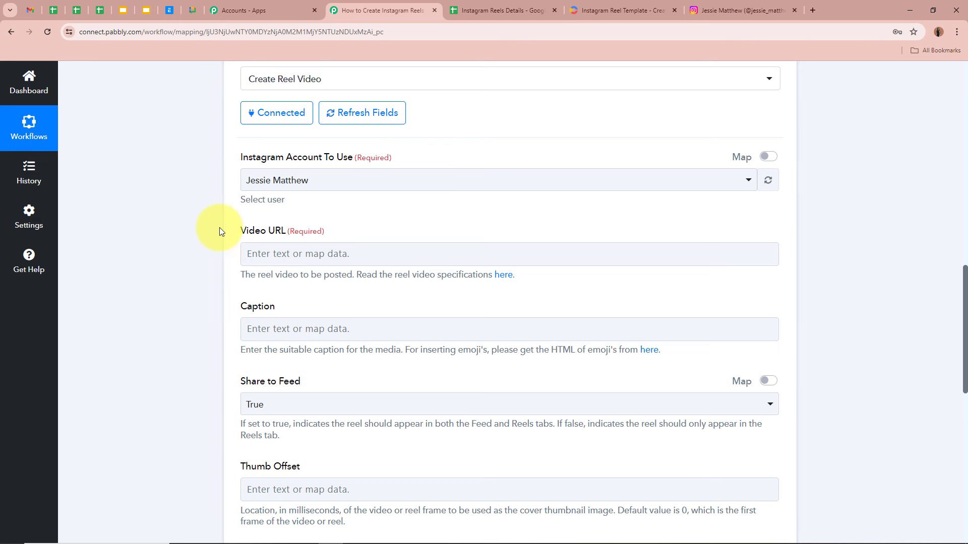
pyautogui.moveTo(239, 231); pyautogui.dragTo(373, 230)
pyautogui.click(373, 231)
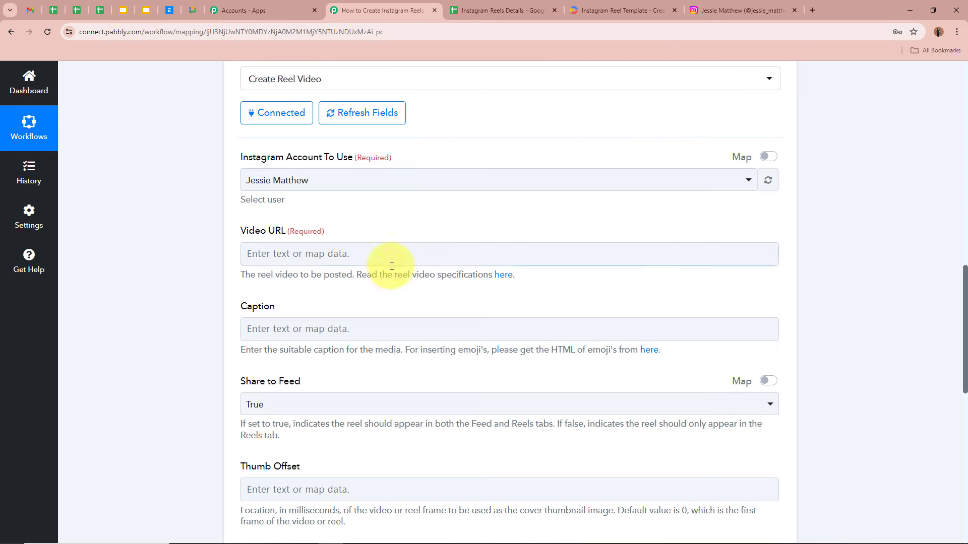
pyautogui.click(406, 254)
pyautogui.click(281, 414)
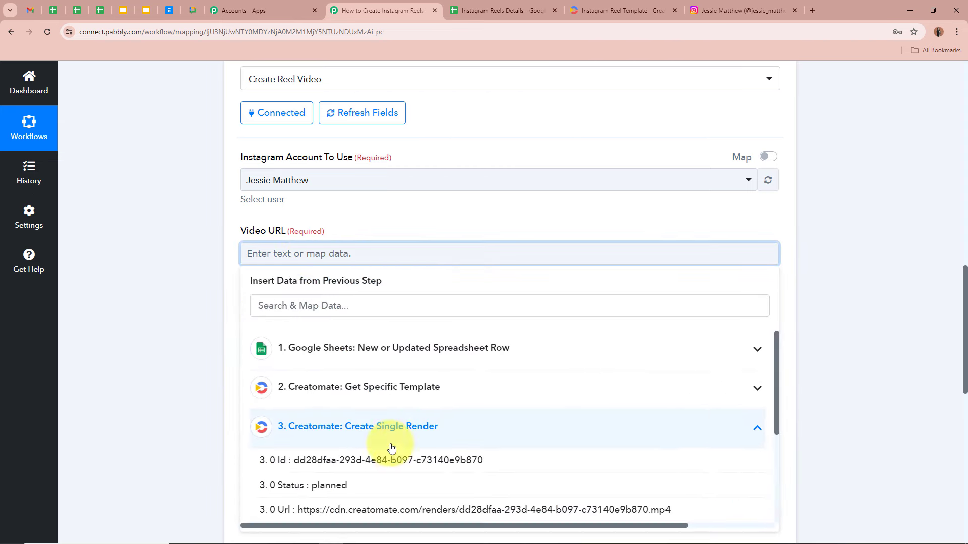
pyautogui.scroll(-3, 434, 443)
pyautogui.scroll(3, 361, 414)
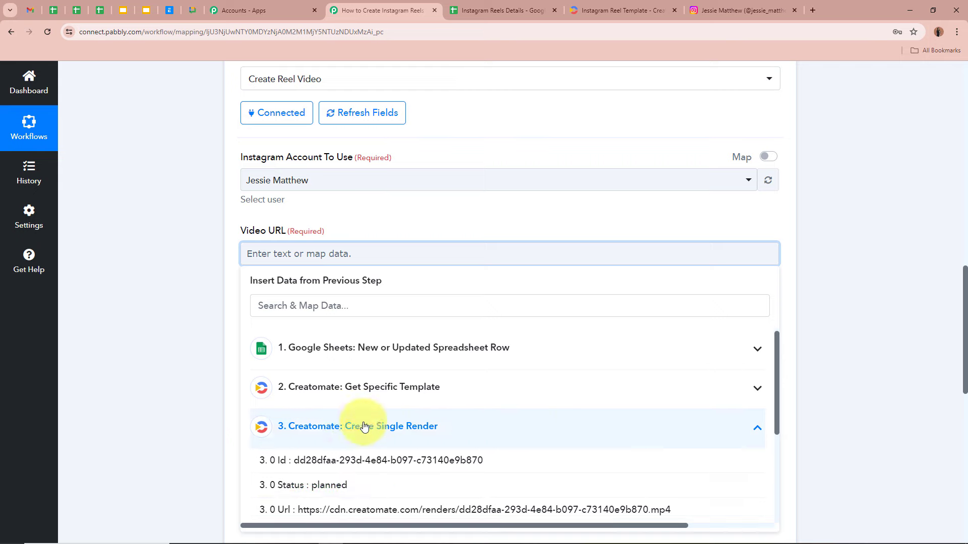
pyautogui.scroll(-2, 433, 418)
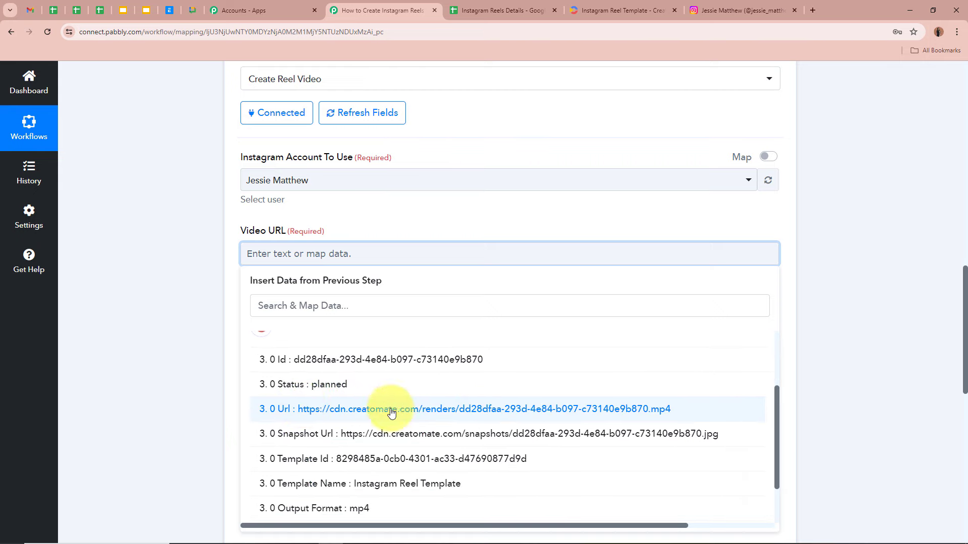
pyautogui.click(655, 409)
pyautogui.click(217, 252)
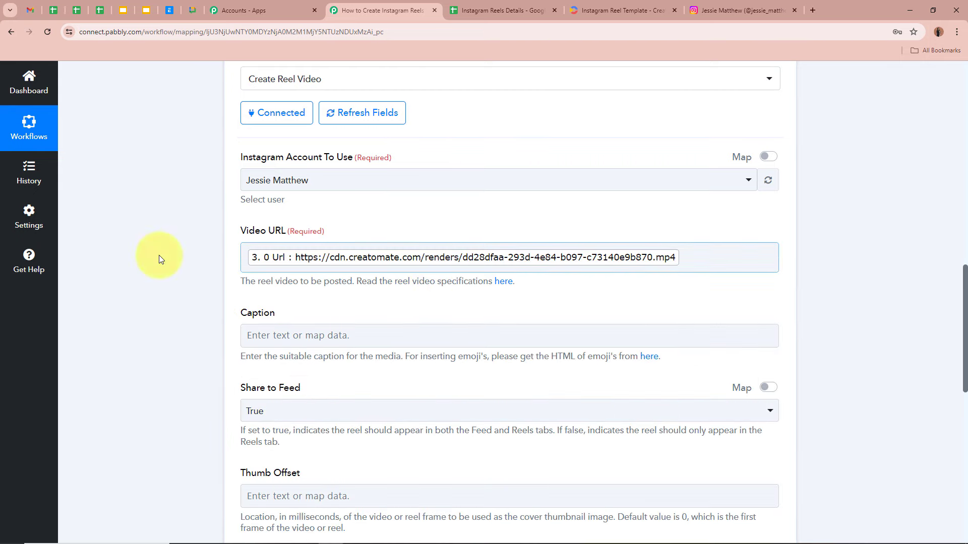
# Map the reel's Caption to the Captions value from the Google Sheets step and compare it with the spreadsheet row.
pyautogui.scroll(-2, 152, 258)
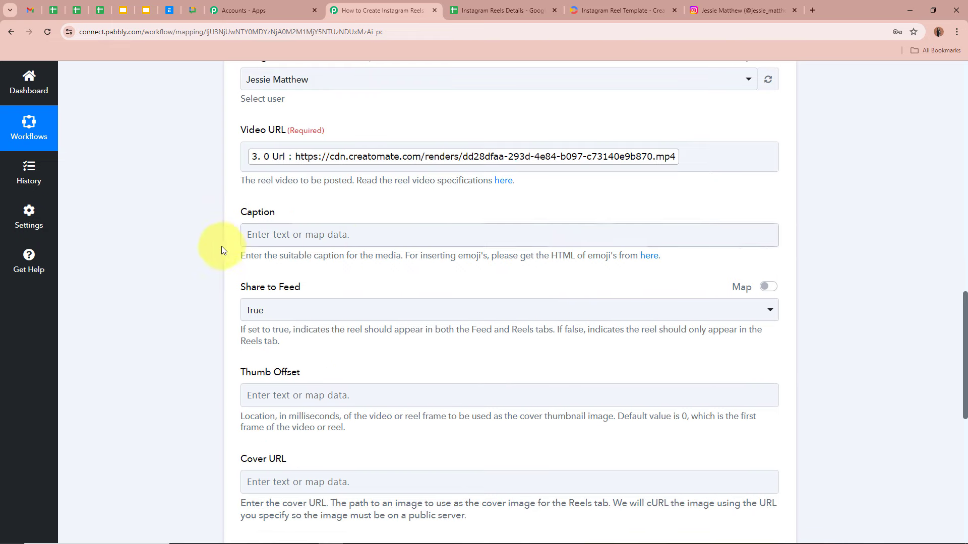
pyautogui.scroll(-1, 218, 249)
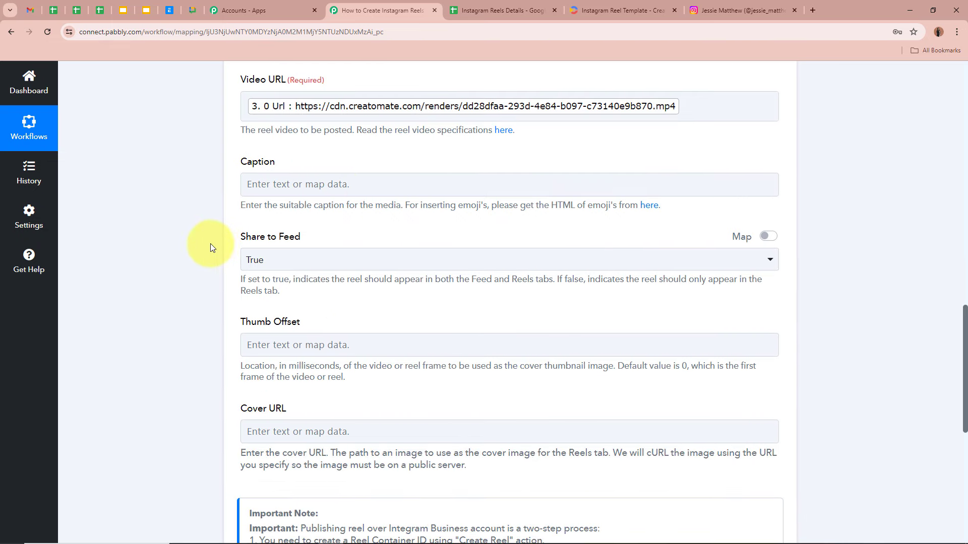
pyautogui.click(295, 184)
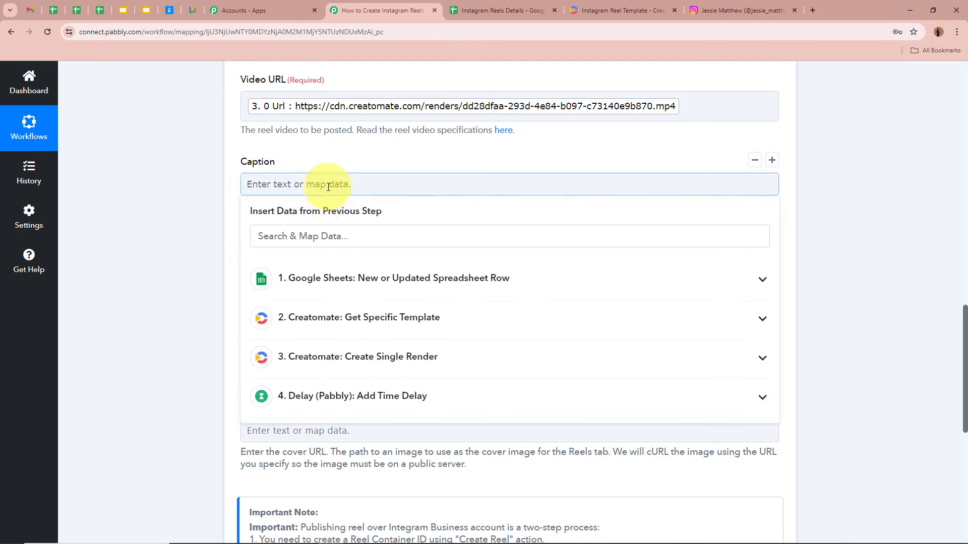
pyautogui.click(362, 272)
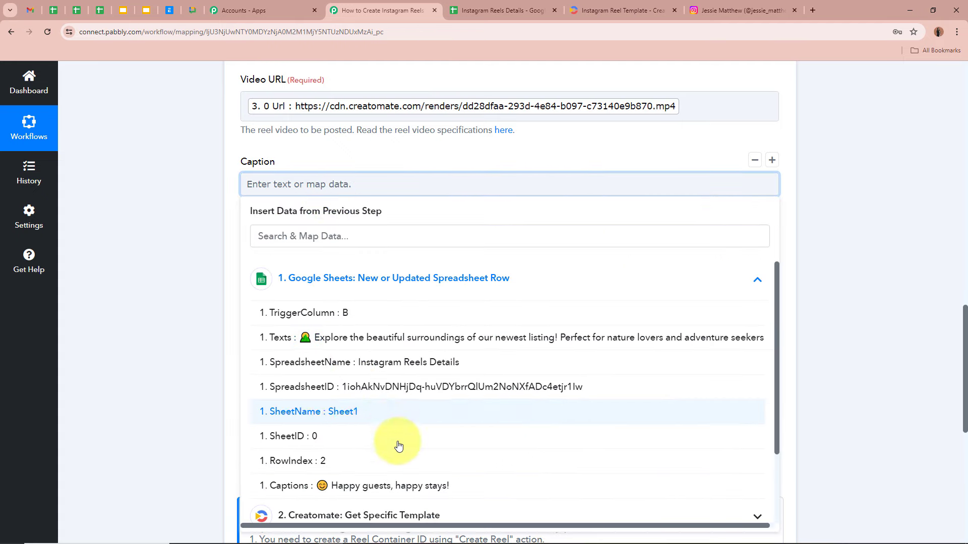
pyautogui.click(432, 486)
pyautogui.click(539, 10)
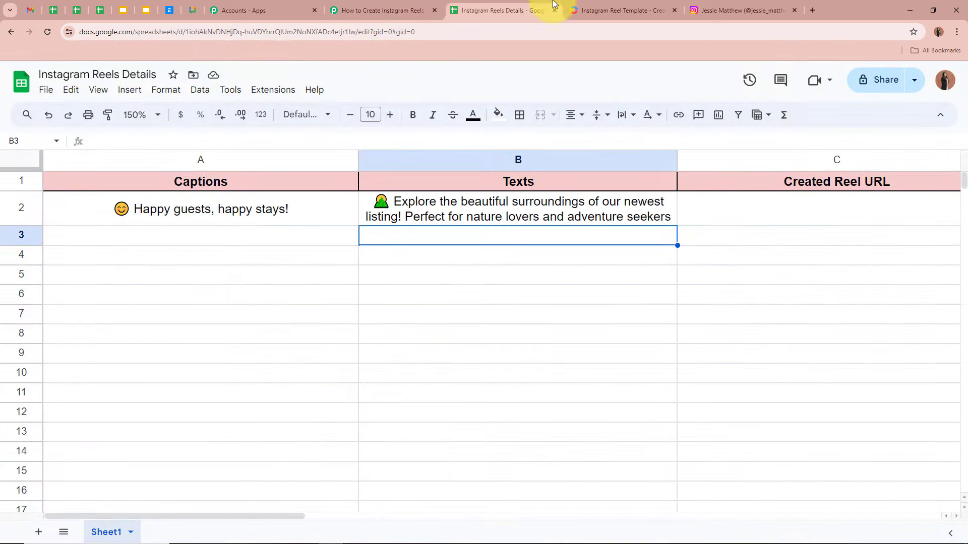
pyautogui.click(197, 221)
pyautogui.click(353, 10)
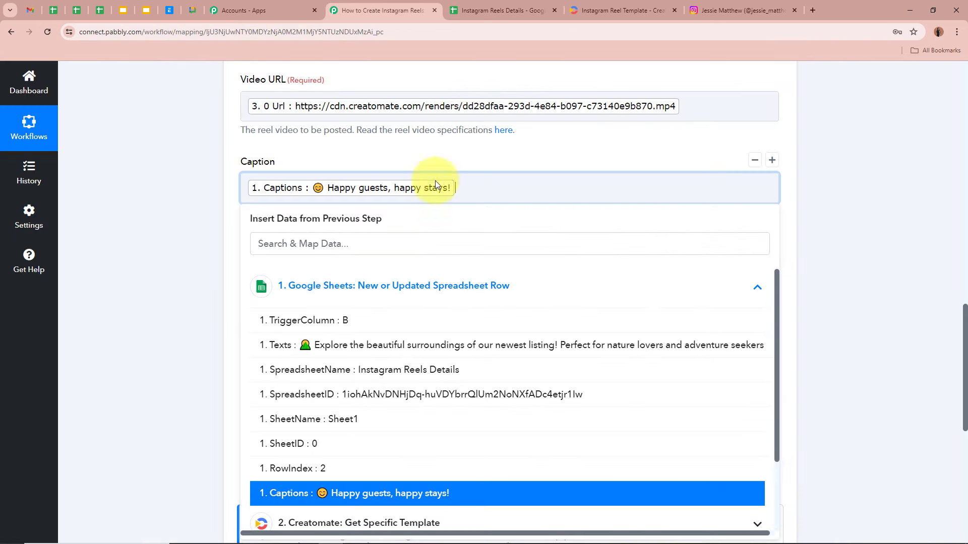
pyautogui.click(147, 207)
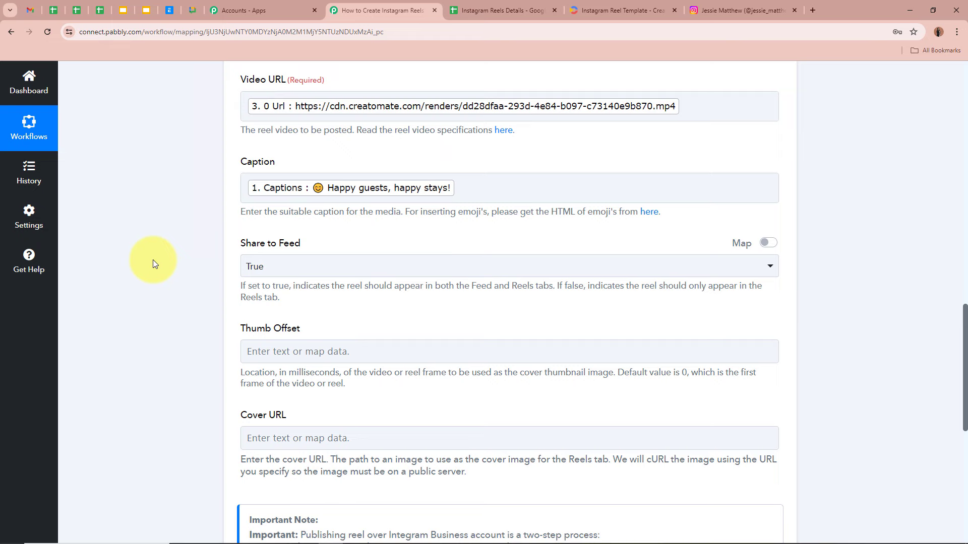
# Set Share to Feed to True and review the remaining optional fields of the Create Reel Video action.
pyautogui.scroll(-1, 153, 259)
pyautogui.click(324, 216)
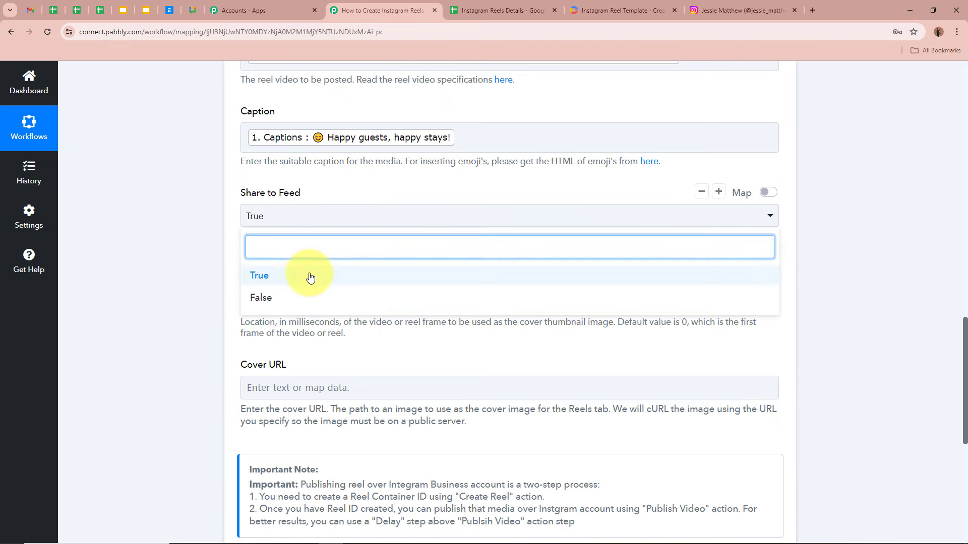
pyautogui.click(310, 277)
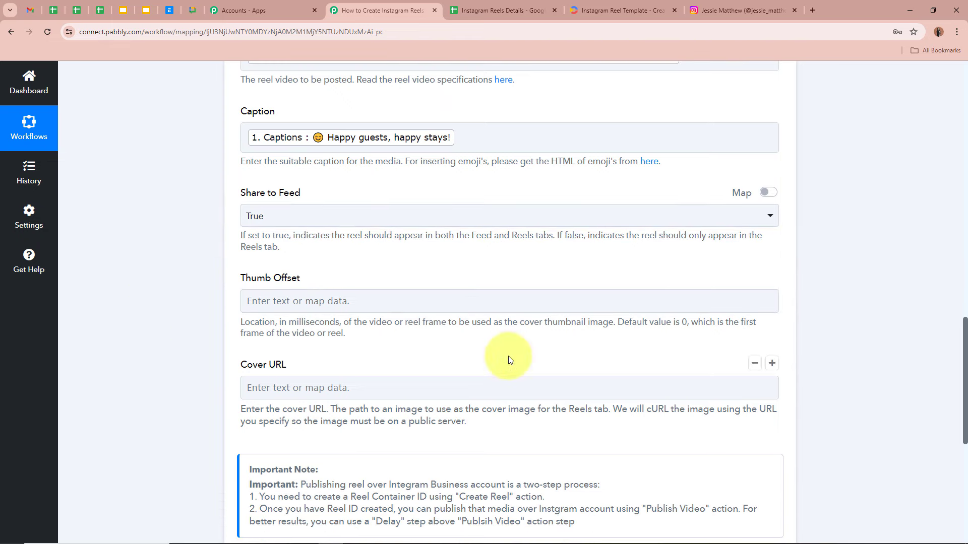
pyautogui.scroll(-2, 279, 309)
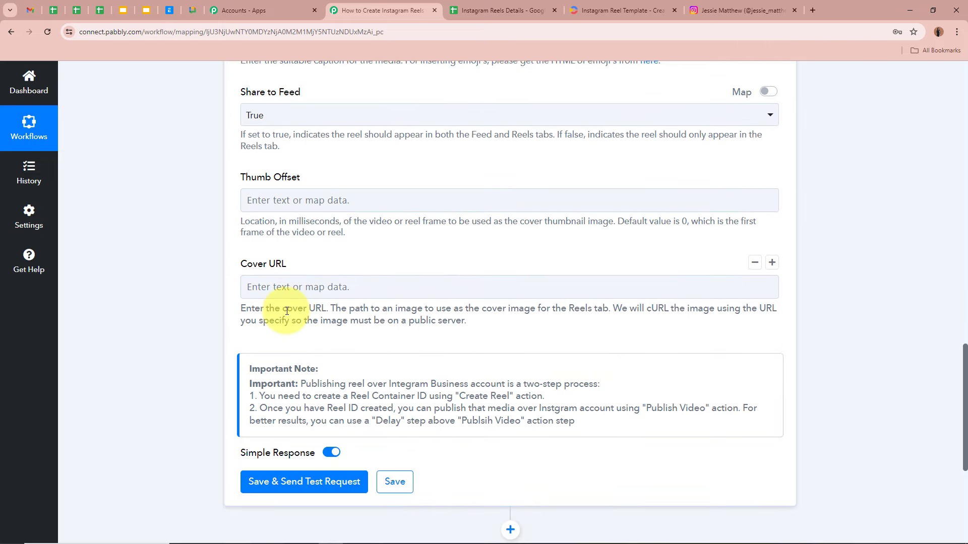
# Save the Create Reel Video action with a test request, check the Id in its response, and collapse the action.
pyautogui.scroll(-2, 287, 311)
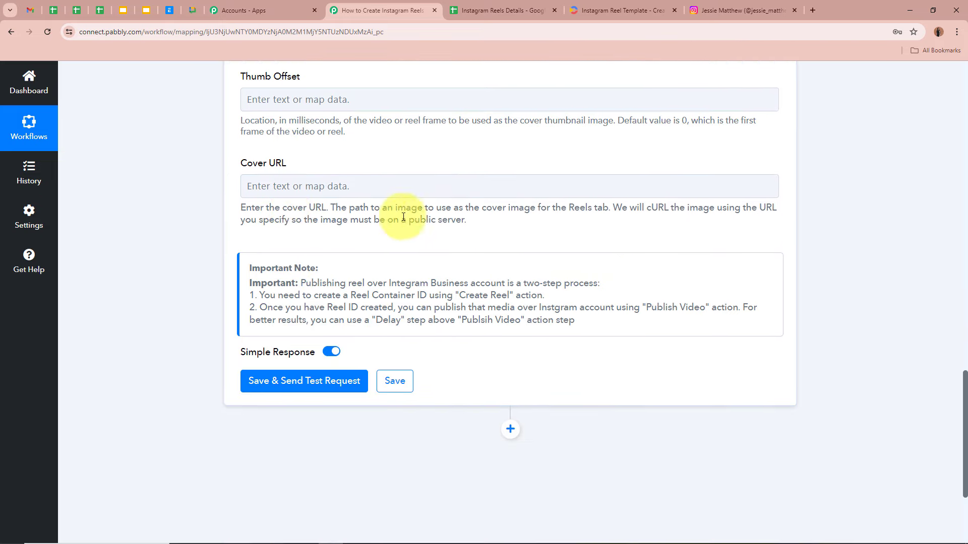
pyautogui.scroll(12, 403, 217)
pyautogui.scroll(-9, 339, 247)
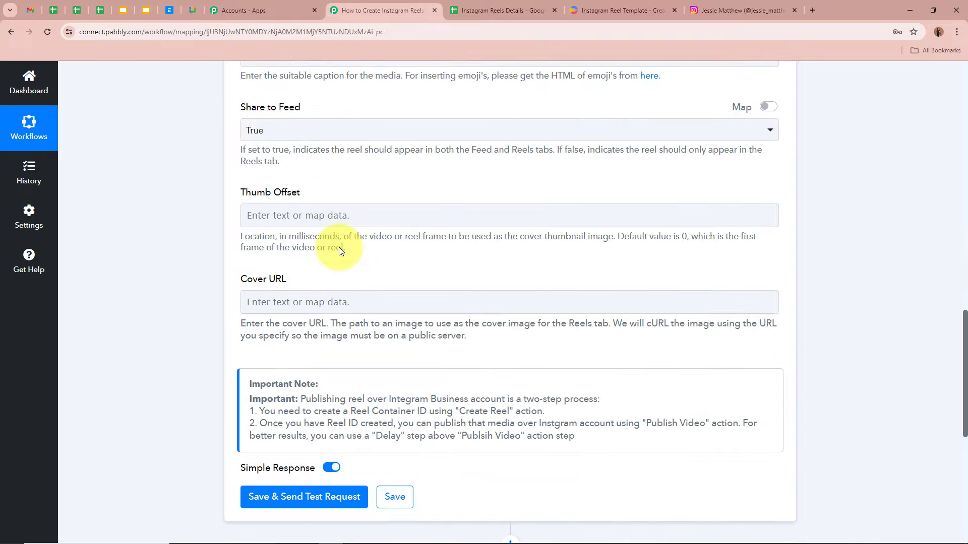
pyautogui.scroll(-4, 338, 247)
pyautogui.click(296, 280)
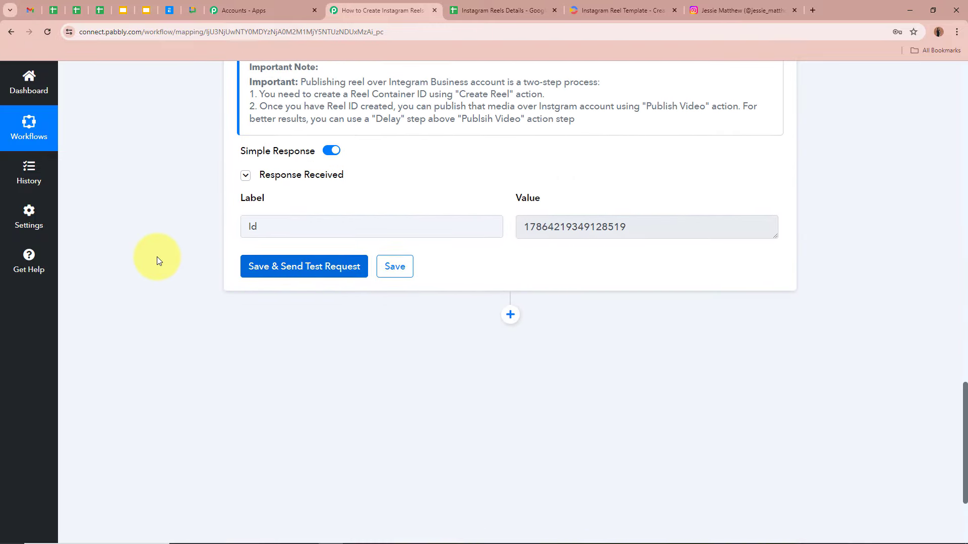
pyautogui.doubleClick(252, 226)
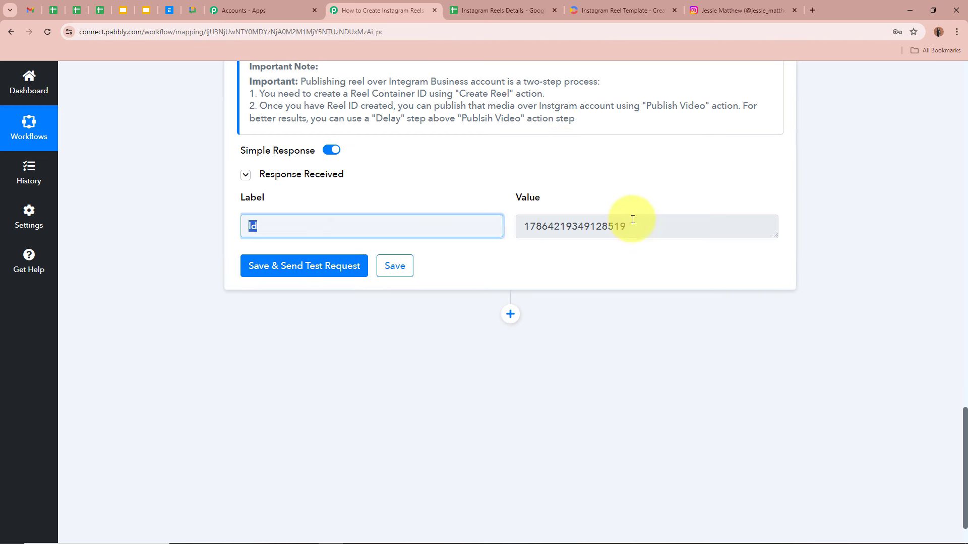
pyautogui.moveTo(632, 225); pyautogui.dragTo(503, 226)
pyautogui.click(840, 313)
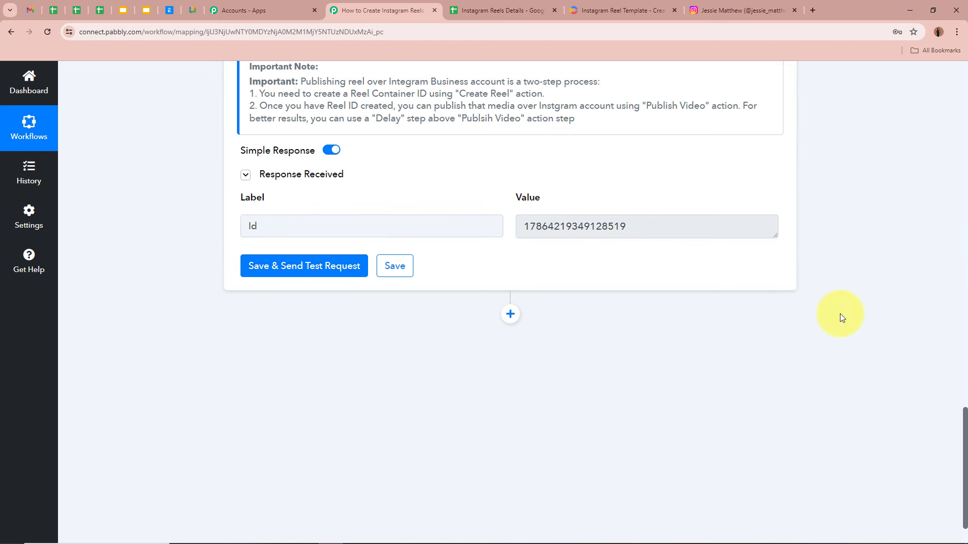
pyautogui.scroll(15, 840, 313)
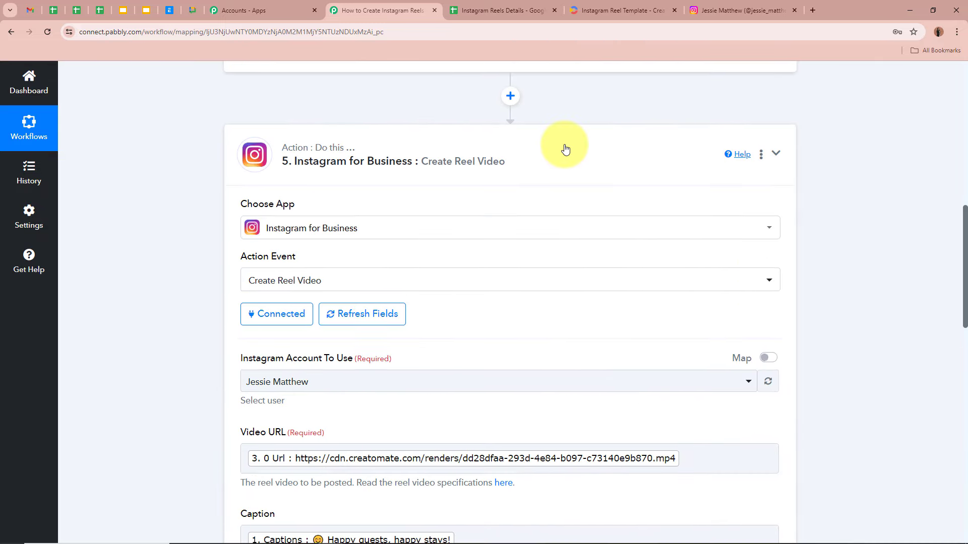
pyautogui.click(566, 147)
# Add a new action step after Create Reel Video using Instagram for Business with the Publish Video event.
pyautogui.click(508, 263)
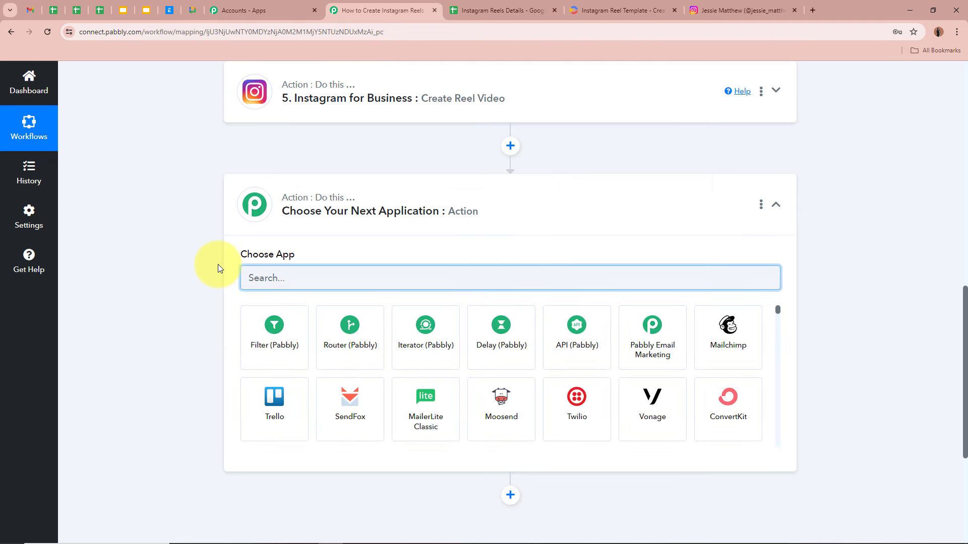
pyautogui.write('Ina')
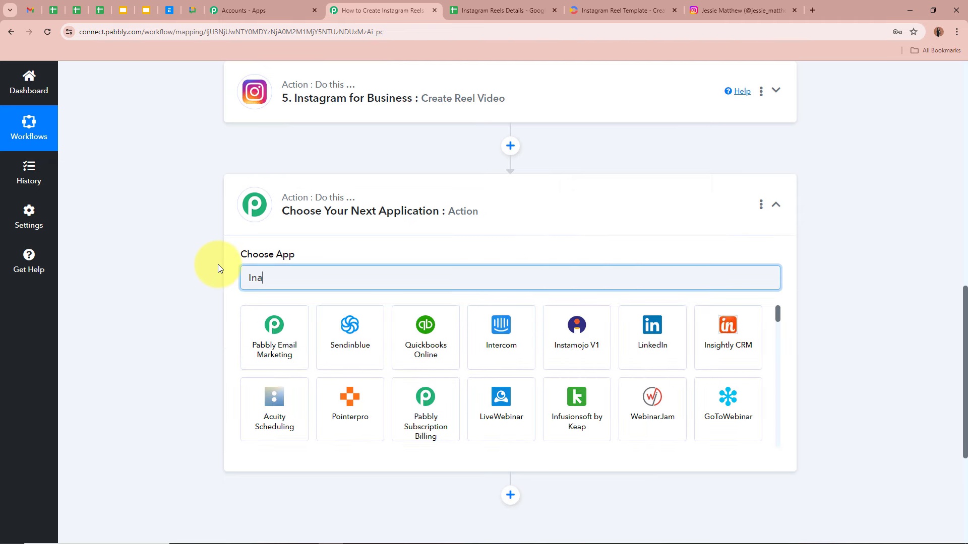
pyautogui.press('BackSpace')
pyautogui.write('sta')
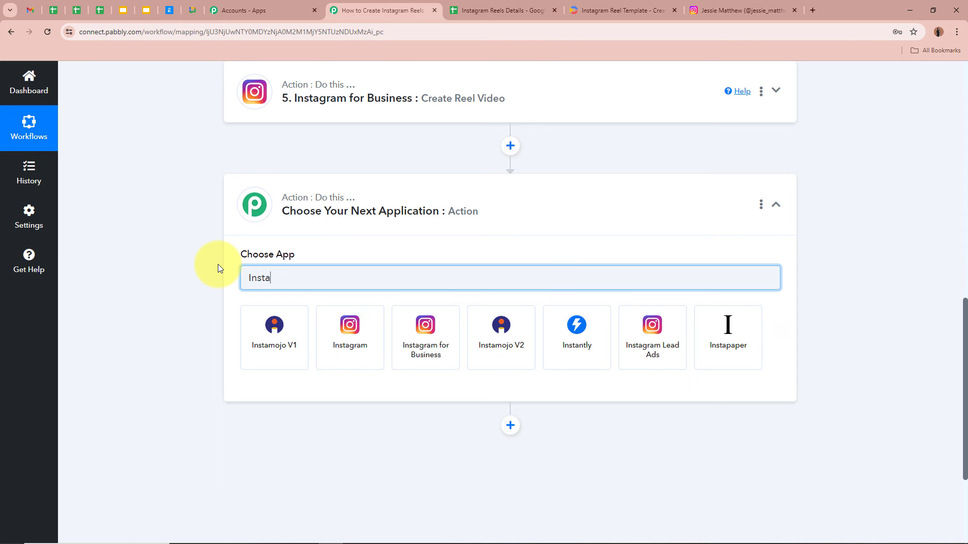
pyautogui.click(412, 322)
pyautogui.click(320, 332)
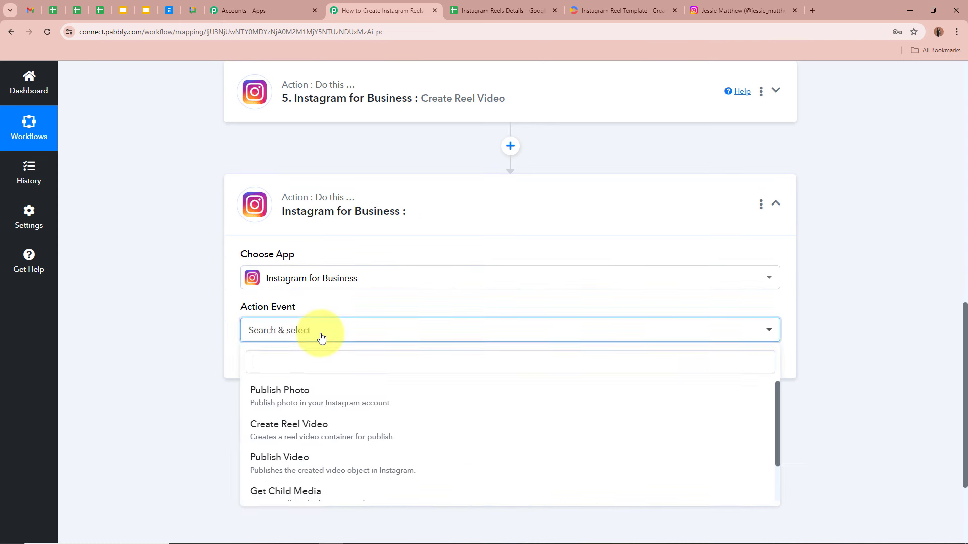
pyautogui.click(282, 462)
pyautogui.scroll(1, 530, 123)
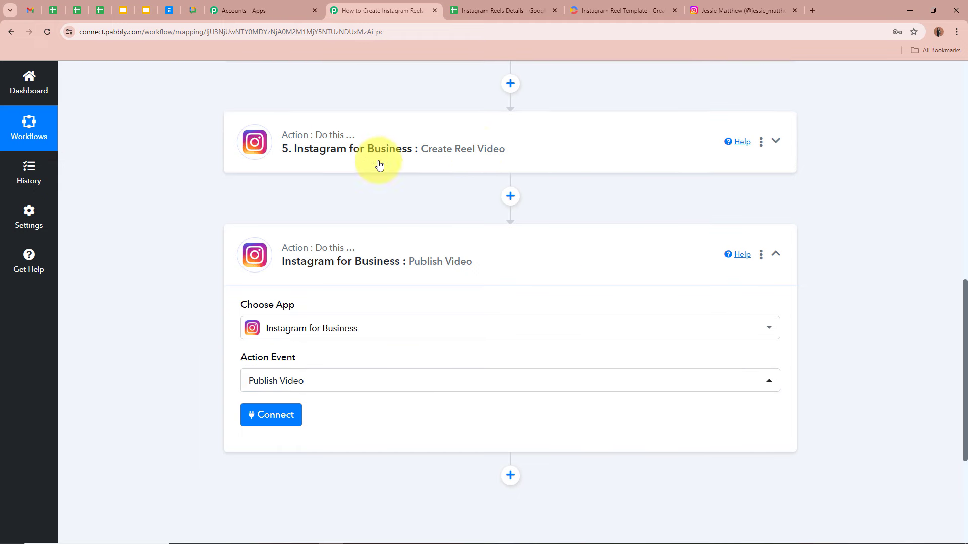
# Connect Instagram for Business to the Publish Video action and select the business account under Instagram Account To Use.
pyautogui.click(280, 415)
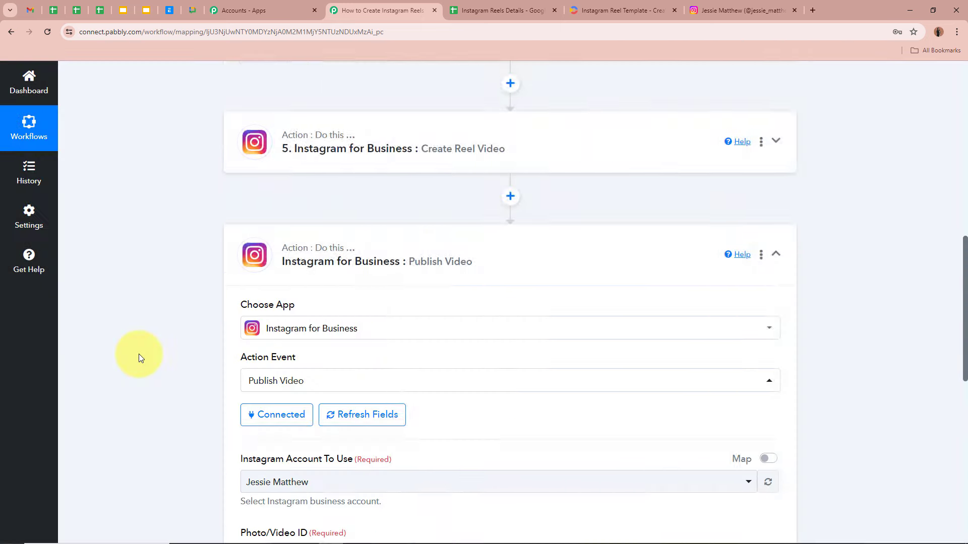
pyautogui.click(351, 280)
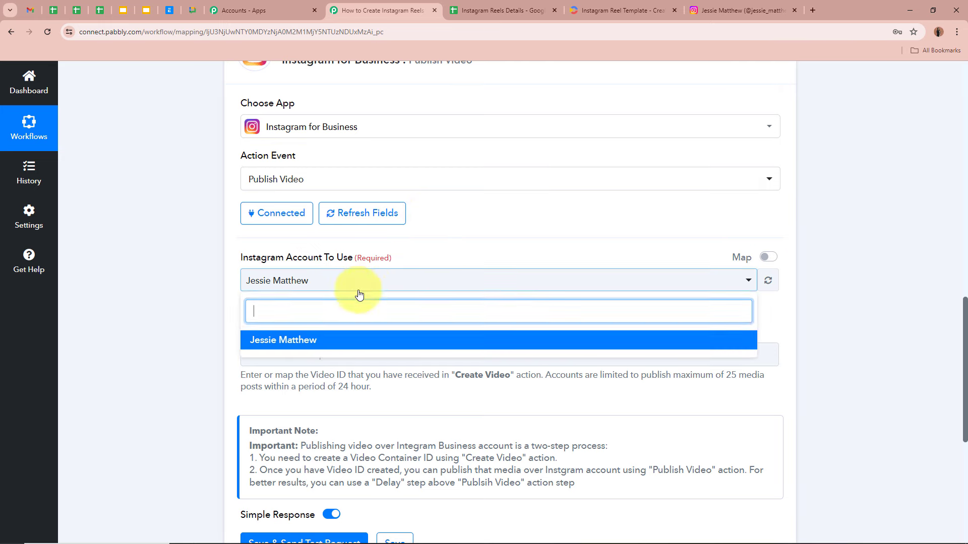
pyautogui.click(335, 339)
pyautogui.click(167, 266)
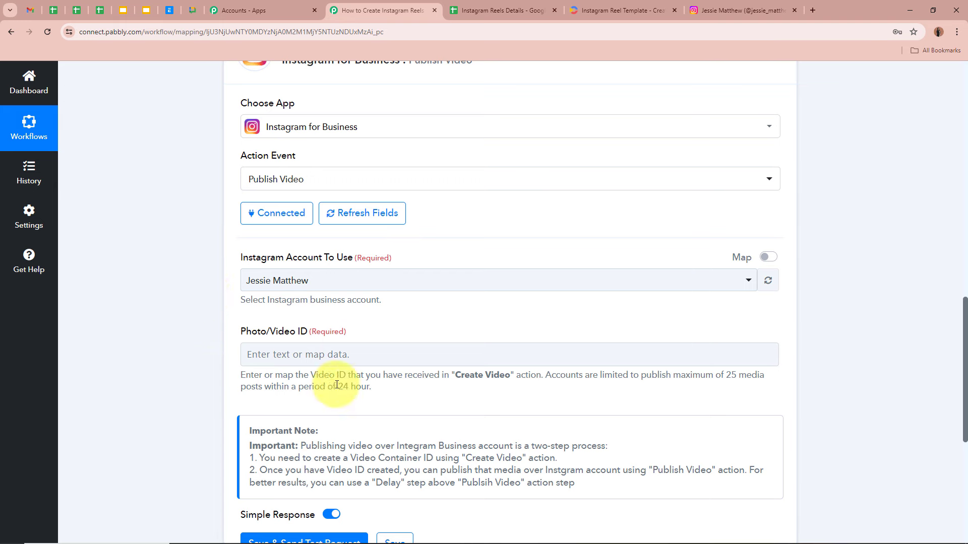
# Map the Photo/Video ID to the Id value from the Instagram Create Reel Video step.
pyautogui.tripleClick(240, 331)
pyautogui.click(189, 336)
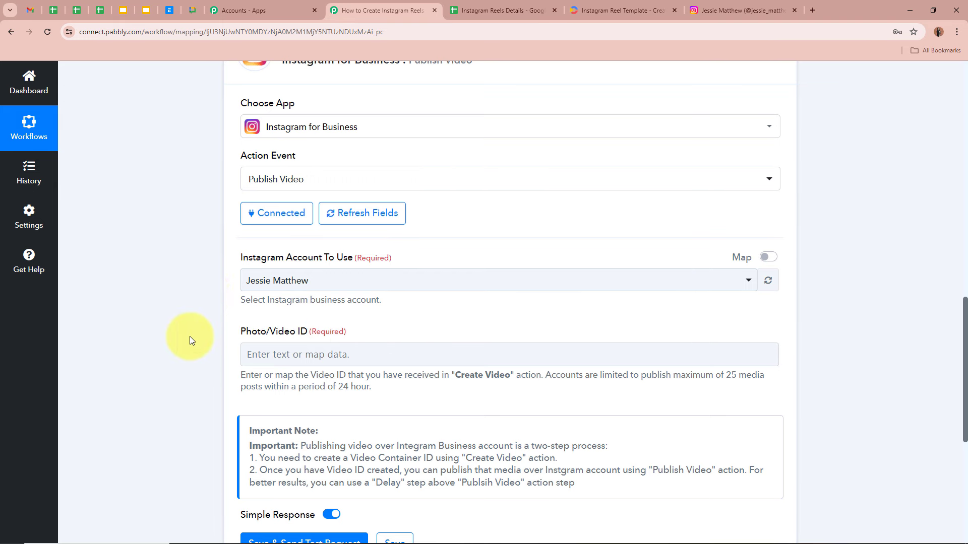
pyautogui.scroll(-1, 227, 323)
pyautogui.click(328, 303)
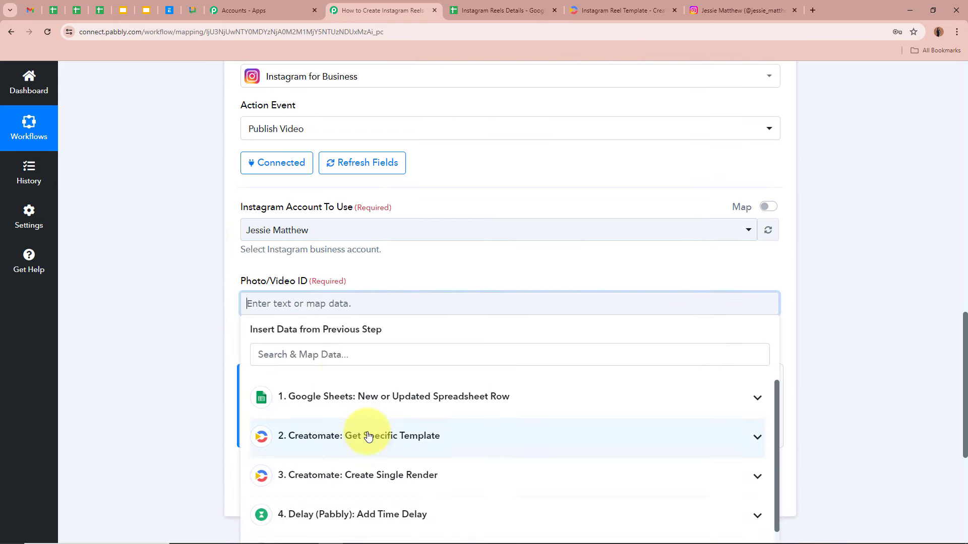
pyautogui.scroll(-2, 368, 436)
pyautogui.click(375, 527)
pyautogui.scroll(-2, 154, 398)
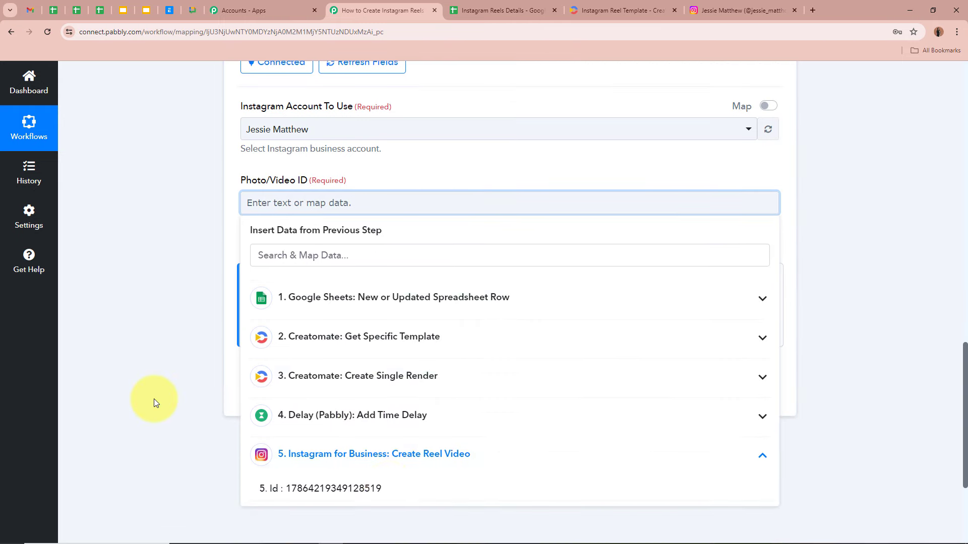
pyautogui.click(439, 490)
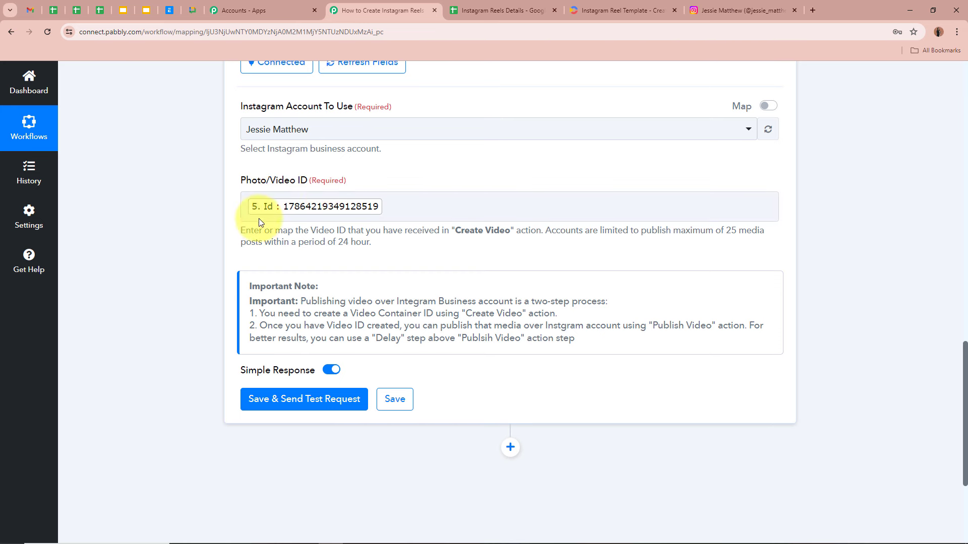
# Save the Publish Video action with a test request, check the Id in its response, and collapse the action.
pyautogui.scroll(1, 303, 191)
pyautogui.scroll(2, 293, 195)
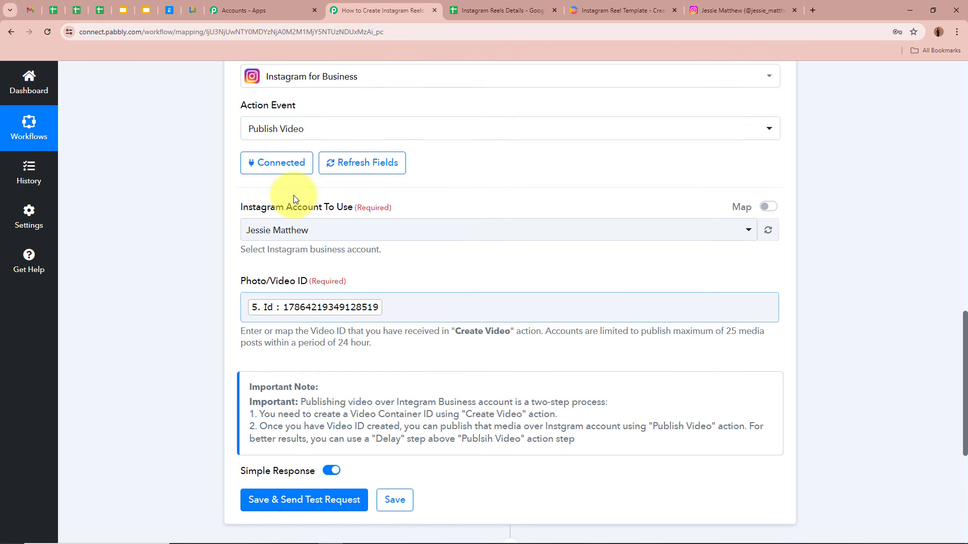
pyautogui.scroll(-5, 293, 195)
pyautogui.click(318, 248)
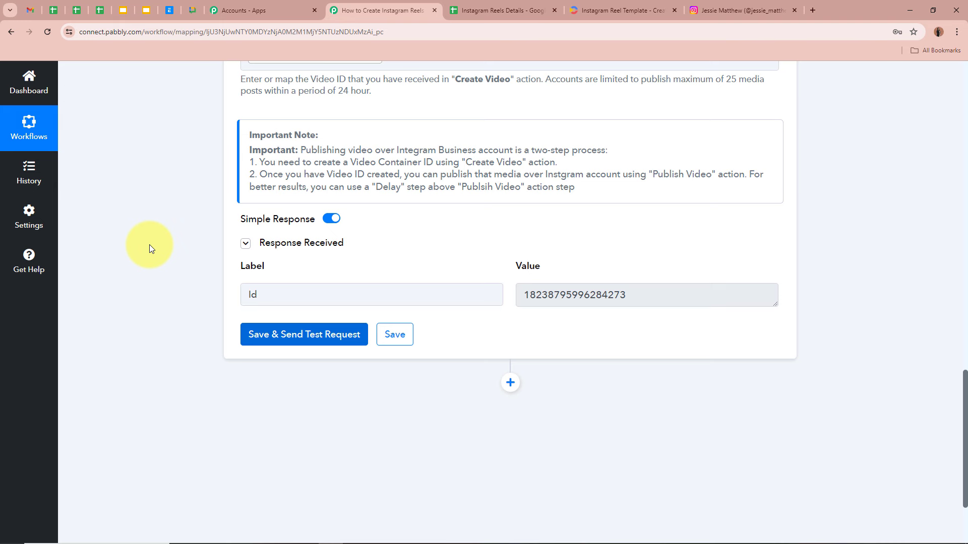
pyautogui.moveTo(698, 304); pyautogui.dragTo(363, 292)
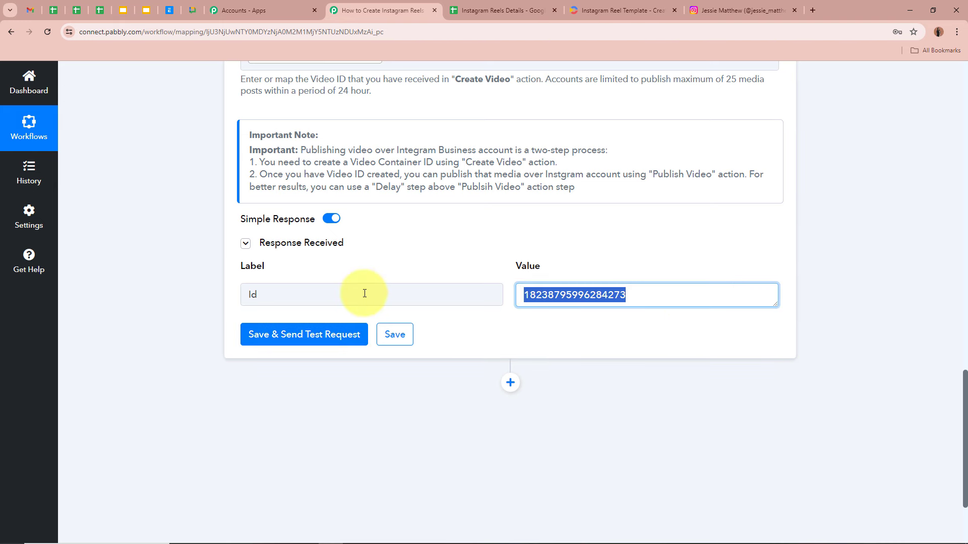
pyautogui.click(857, 296)
pyautogui.scroll(10, 854, 292)
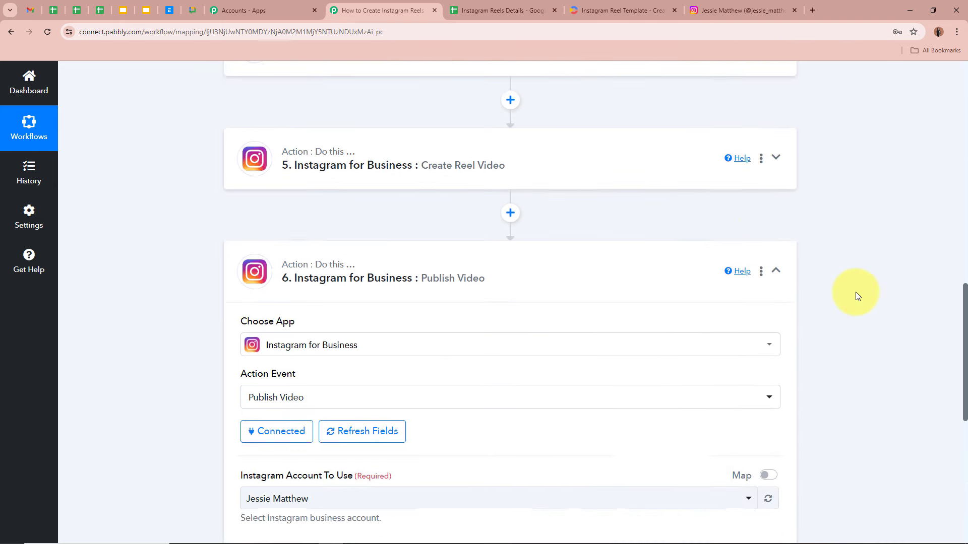
pyautogui.click(537, 315)
pyautogui.scroll(-2, 921, 299)
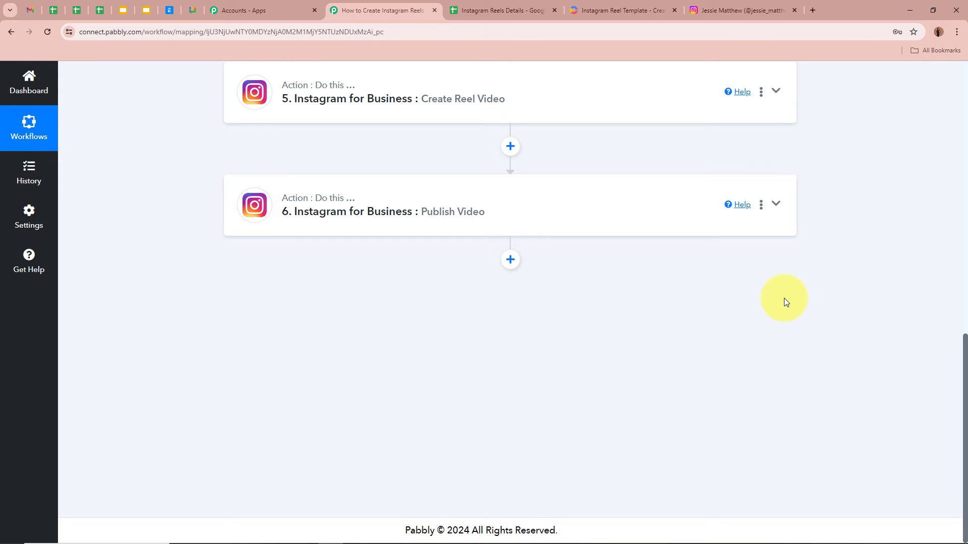
# Reload the Instagram profile, open the newest reel, and check its video and caption.
pyautogui.click(753, 11)
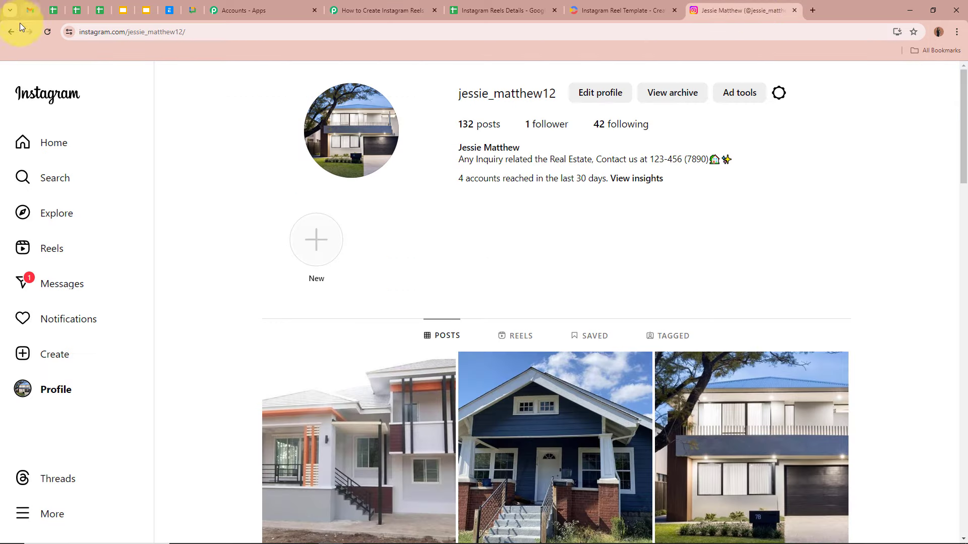
pyautogui.click(48, 32)
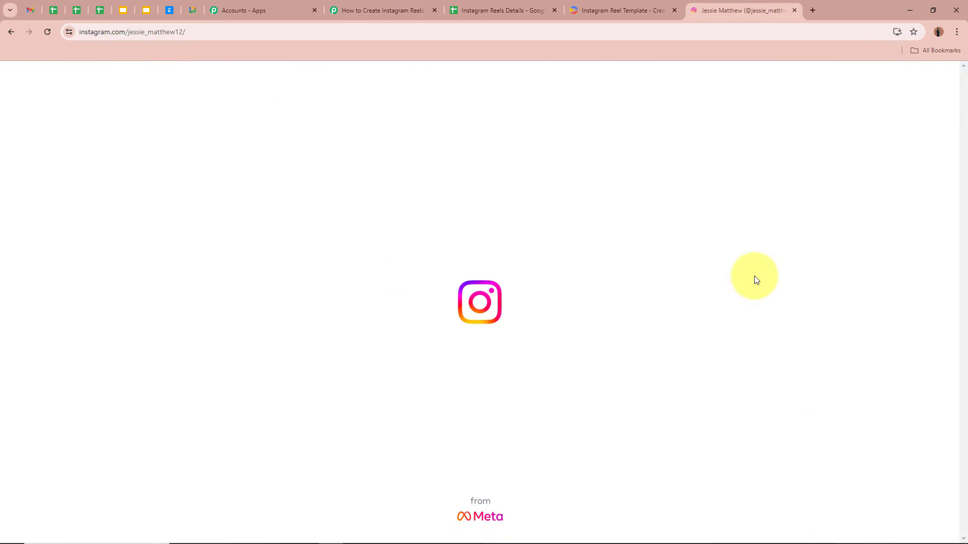
pyautogui.scroll(-1, 552, 262)
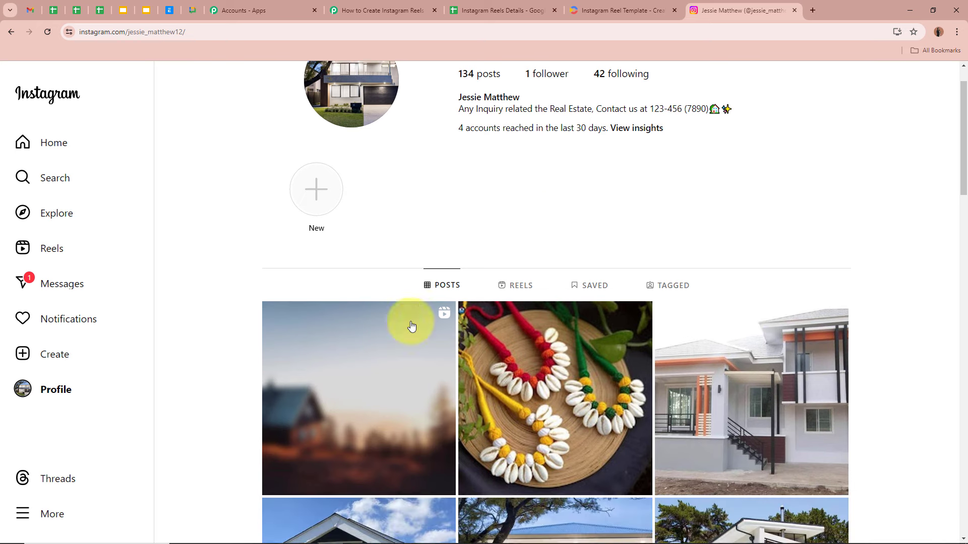
pyautogui.click(380, 347)
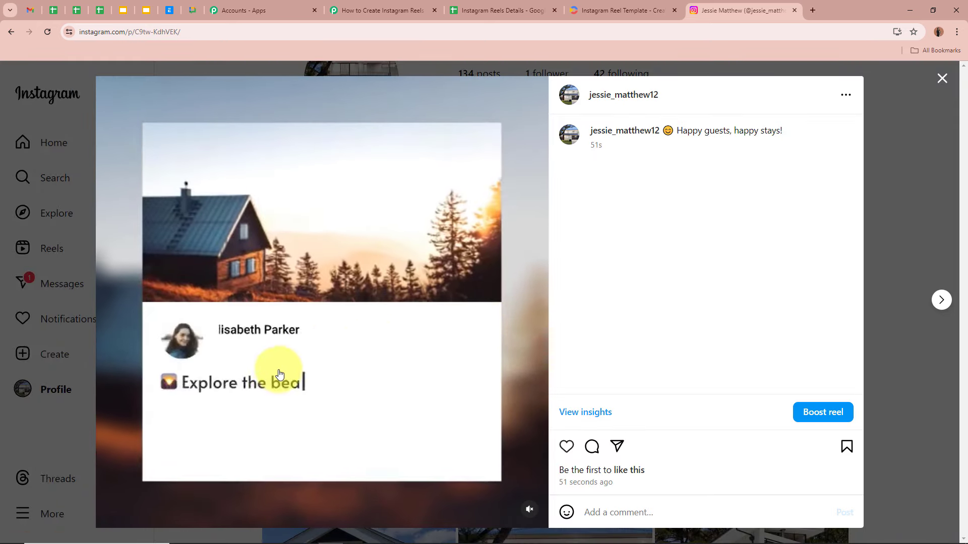
pyautogui.moveTo(662, 131); pyautogui.dragTo(802, 125)
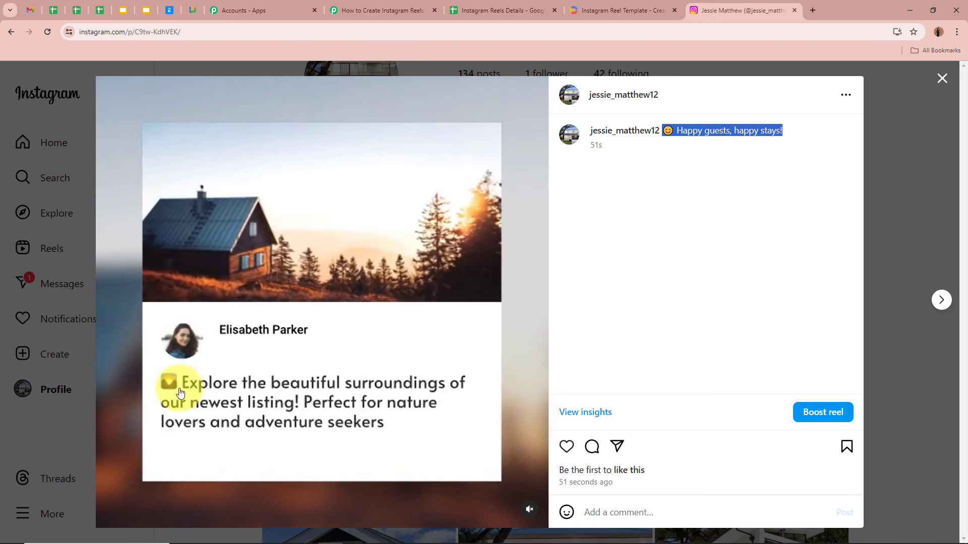
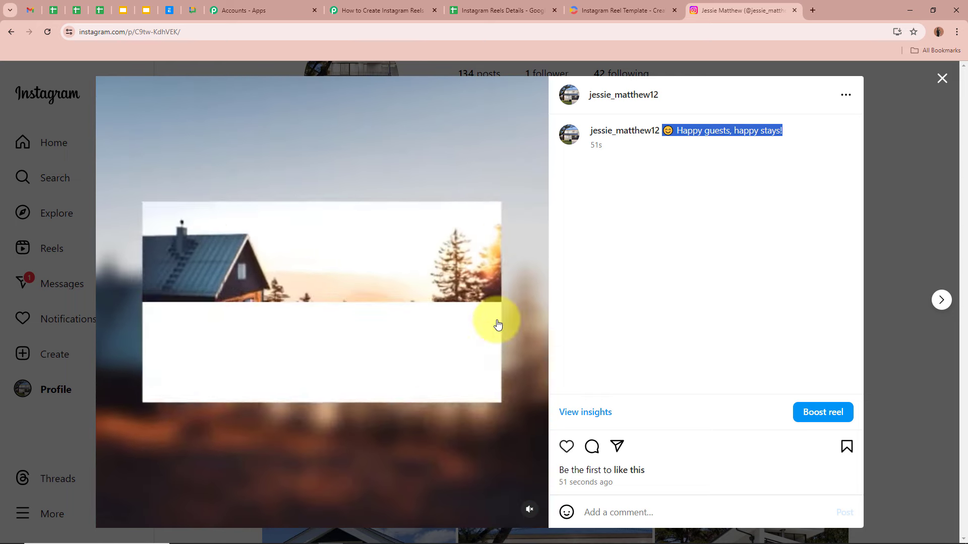
pyautogui.click(949, 82)
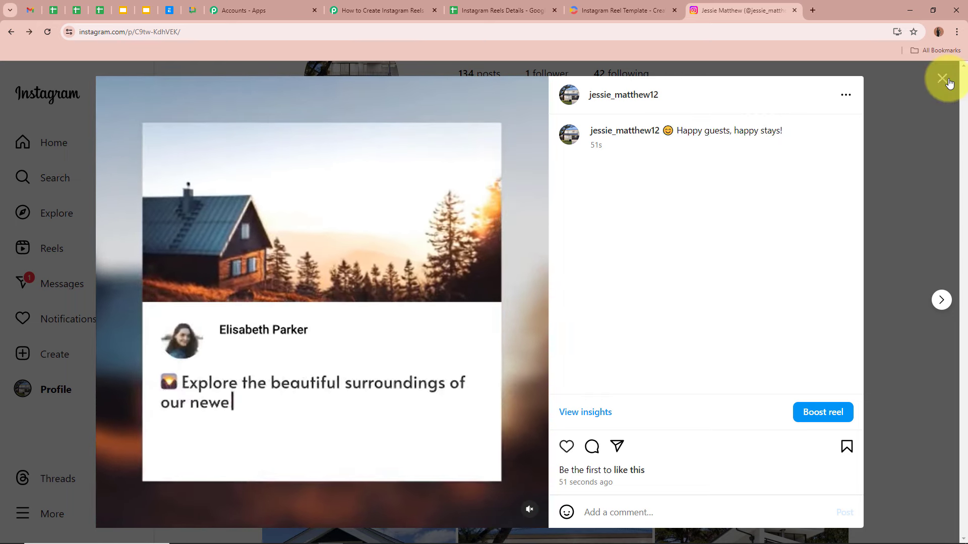
pyautogui.scroll(1, 592, 260)
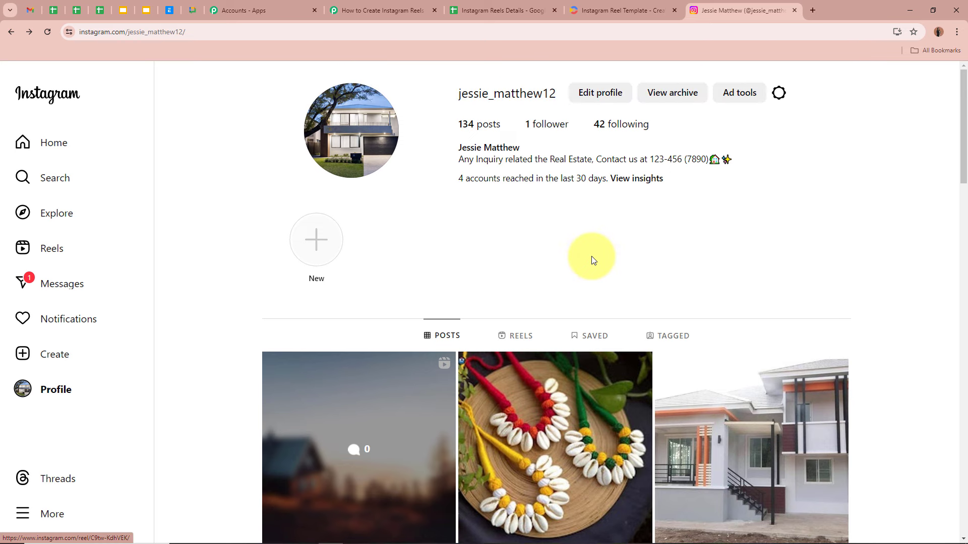
# Check the Created Reel URL cell C2 in the Instagram Reels Details spreadsheet and return to the Pabbly Connect workflow.
pyautogui.click(407, 7)
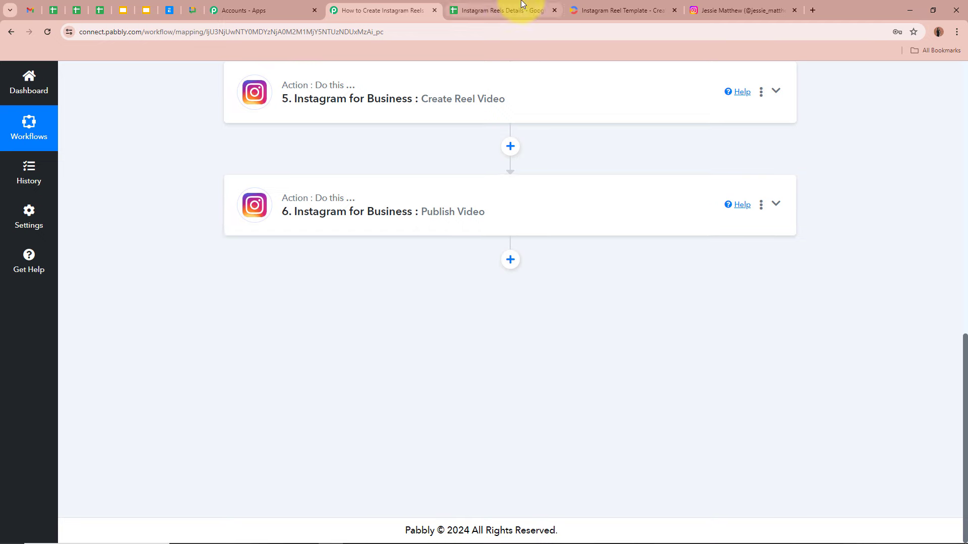
pyautogui.click(507, 10)
pyautogui.click(824, 211)
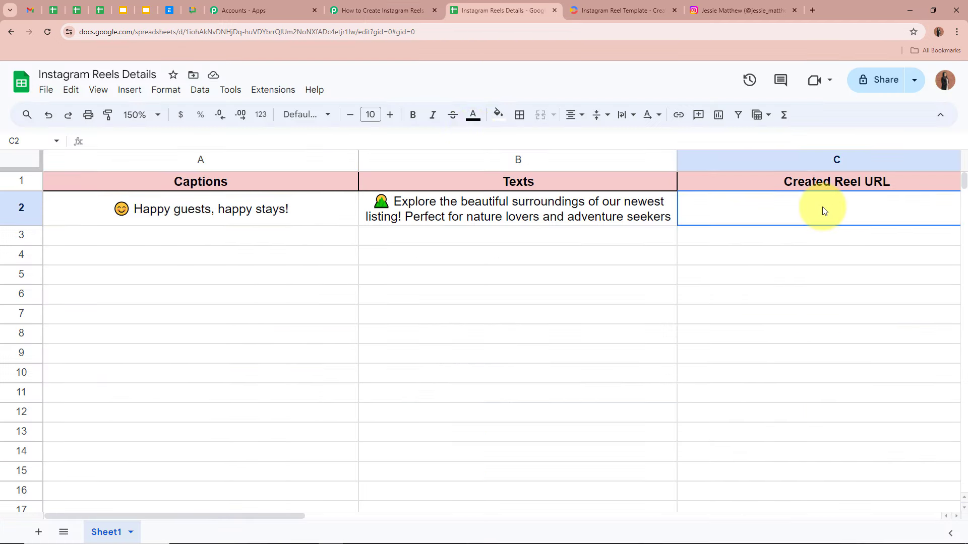
pyautogui.click(432, 3)
# Add a Google Sheets action with the Update Row event after the Instagram Publish Video action.
pyautogui.click(510, 260)
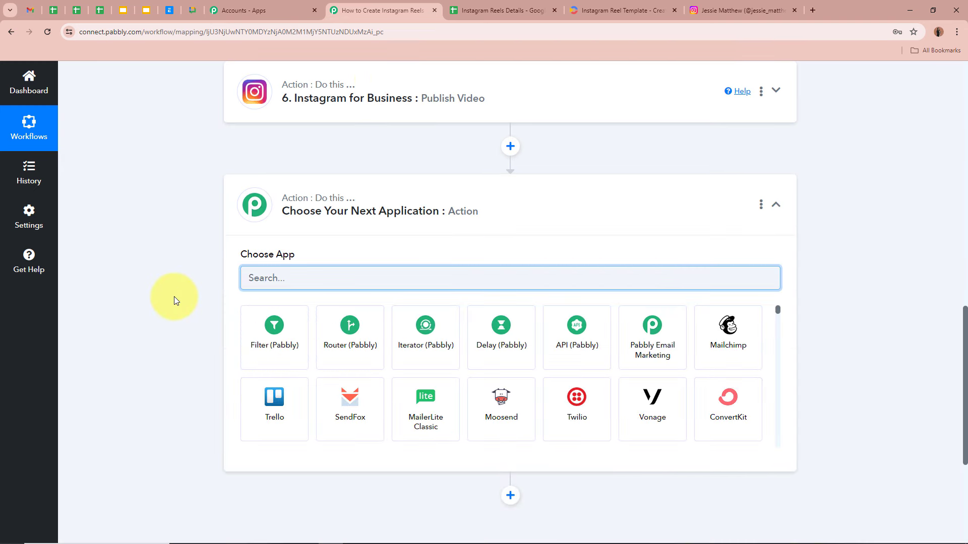
pyautogui.write('Google')
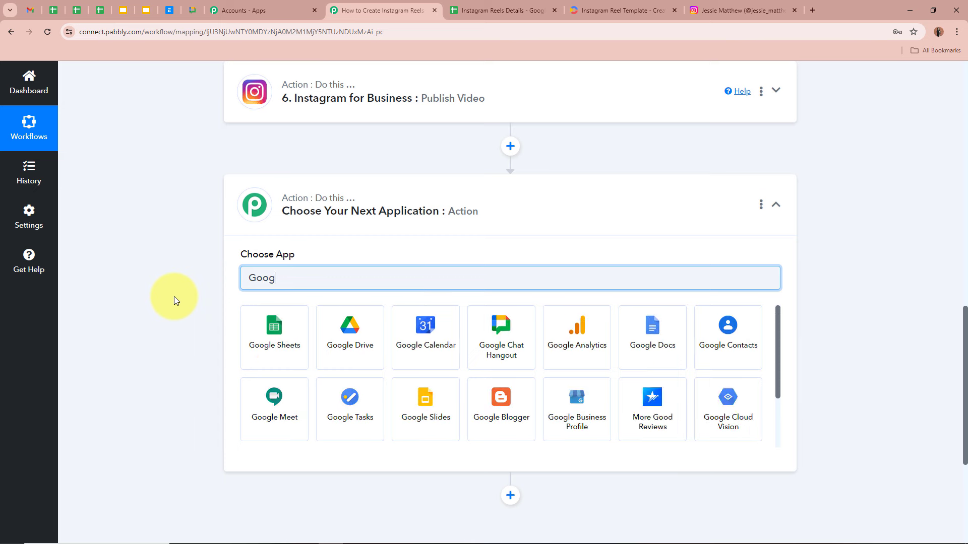
pyautogui.click(282, 325)
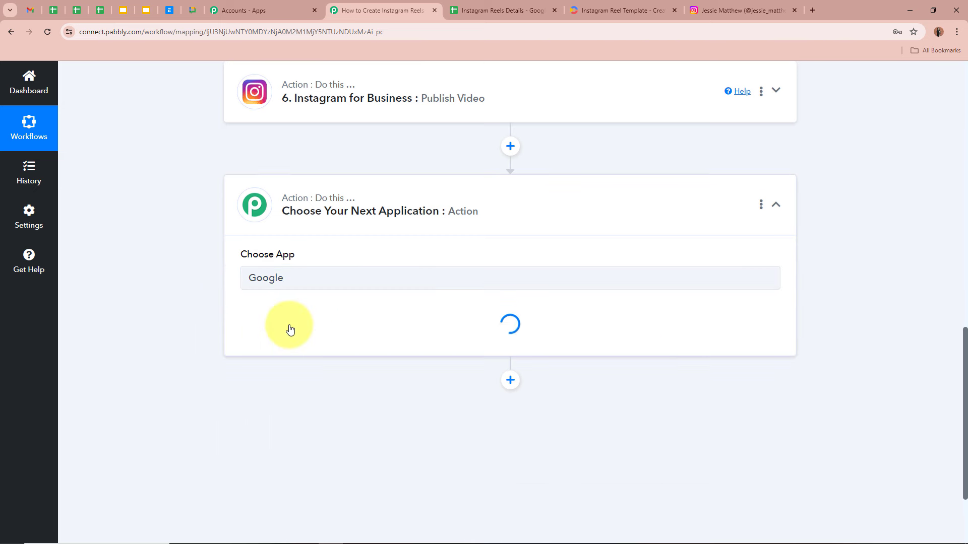
pyautogui.click(290, 330)
pyautogui.scroll(-7, 320, 285)
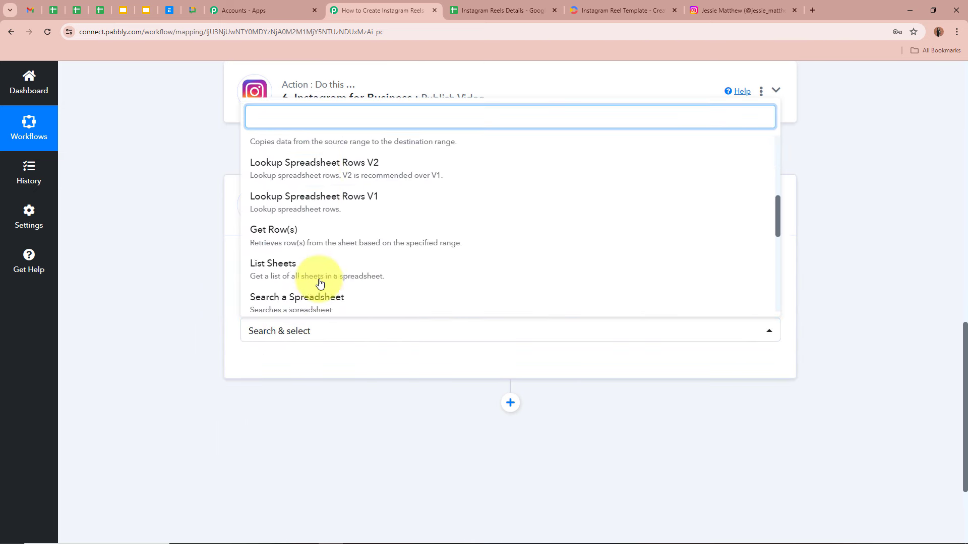
pyautogui.click(287, 234)
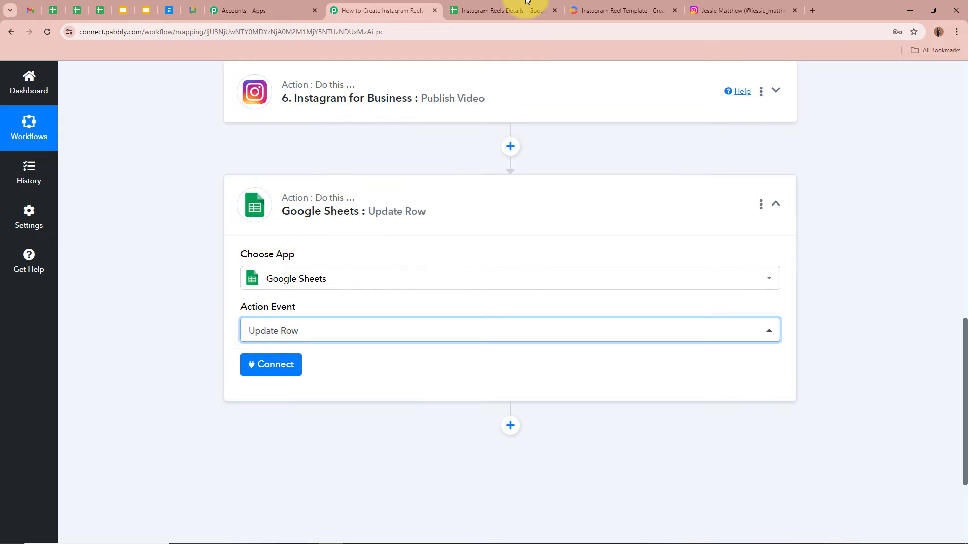
pyautogui.click(502, 10)
pyautogui.click(360, 11)
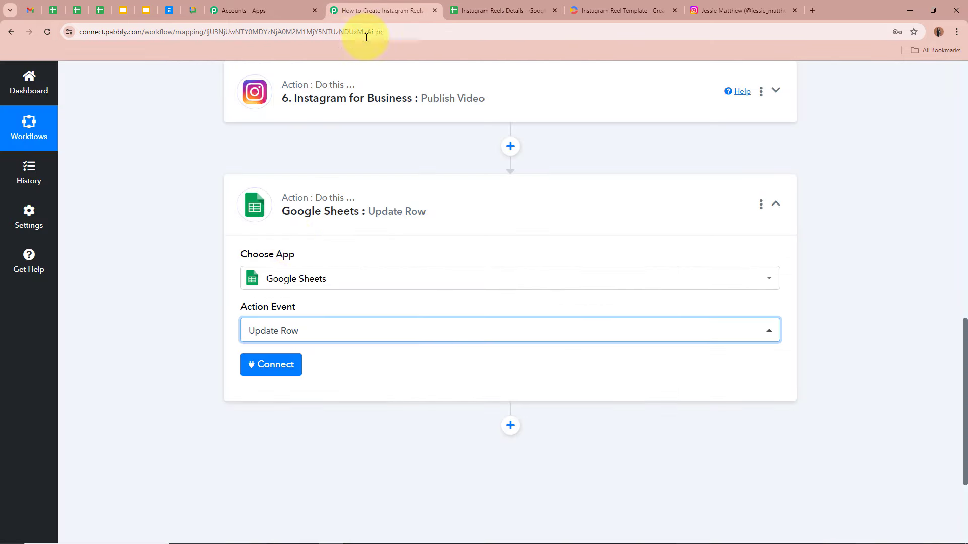
# Connect the Update Row action through a new Google Sheets connection and allow Pabbly Connect access to the Google account.
pyautogui.click(267, 359)
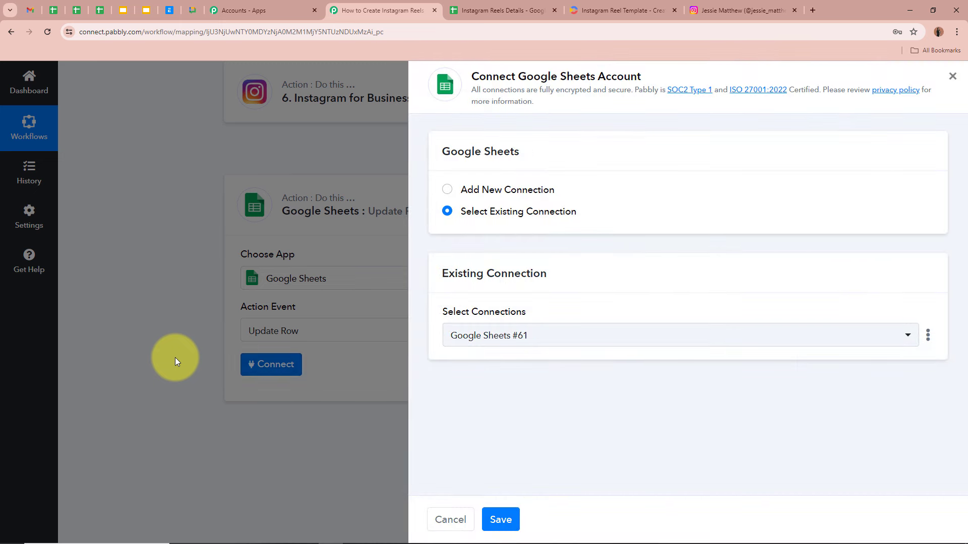
pyautogui.click(449, 190)
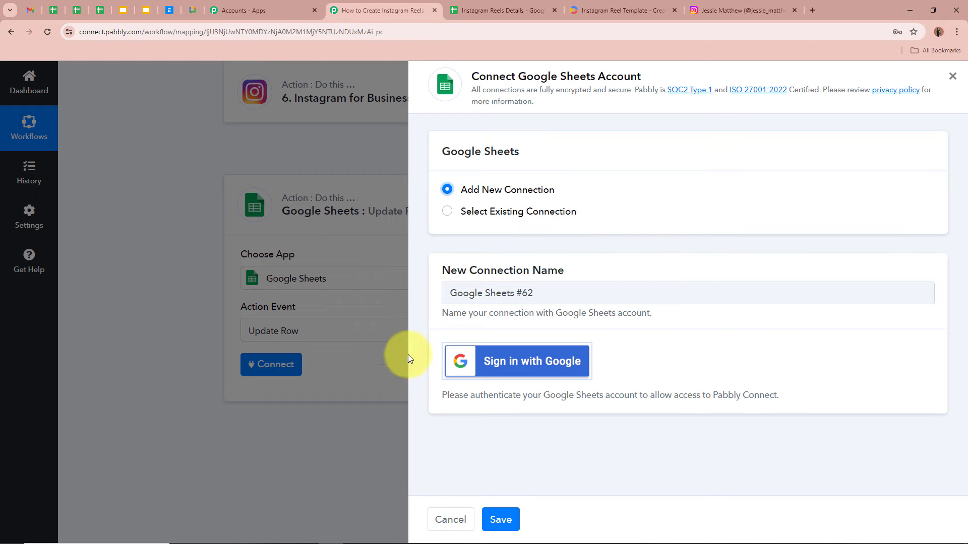
pyautogui.click(527, 363)
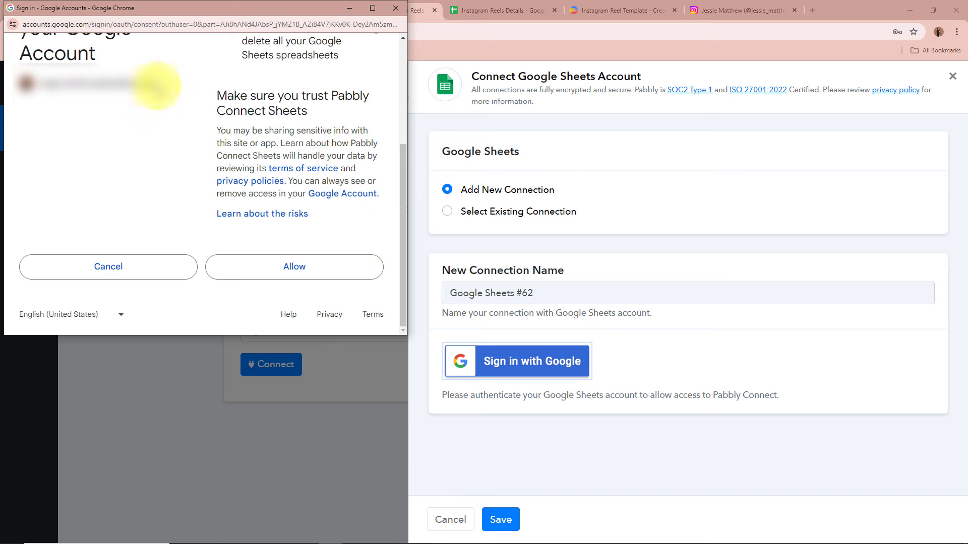
pyautogui.click(300, 268)
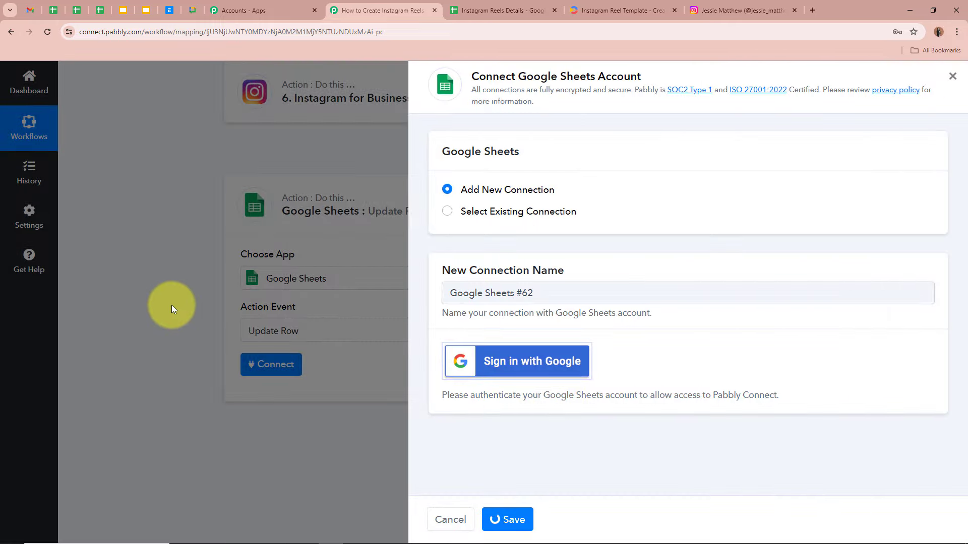
# Set the Update Row action's spreadsheet to Instagram Reels Details and its sheet to Sheet1, checking both names in the spreadsheet.
pyautogui.scroll(-4, 172, 304)
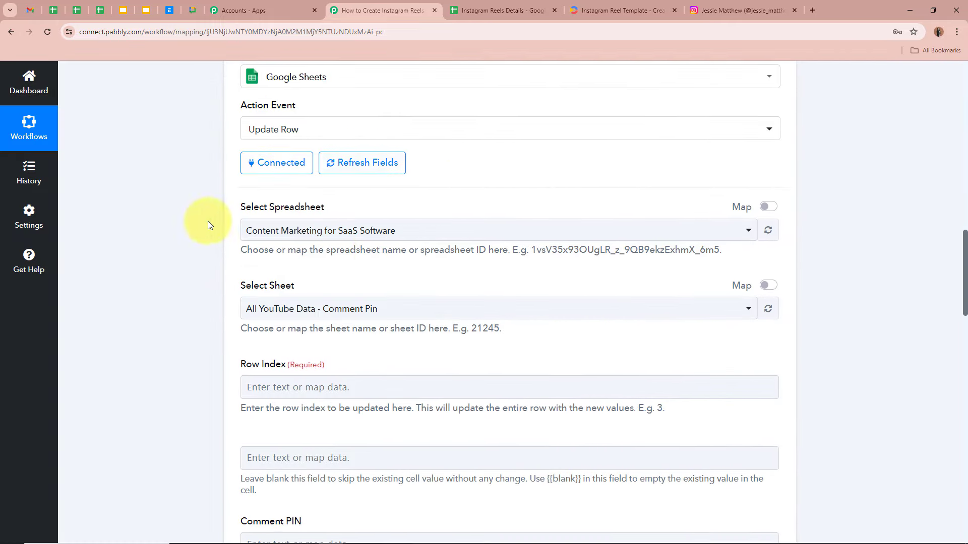
pyautogui.click(504, 10)
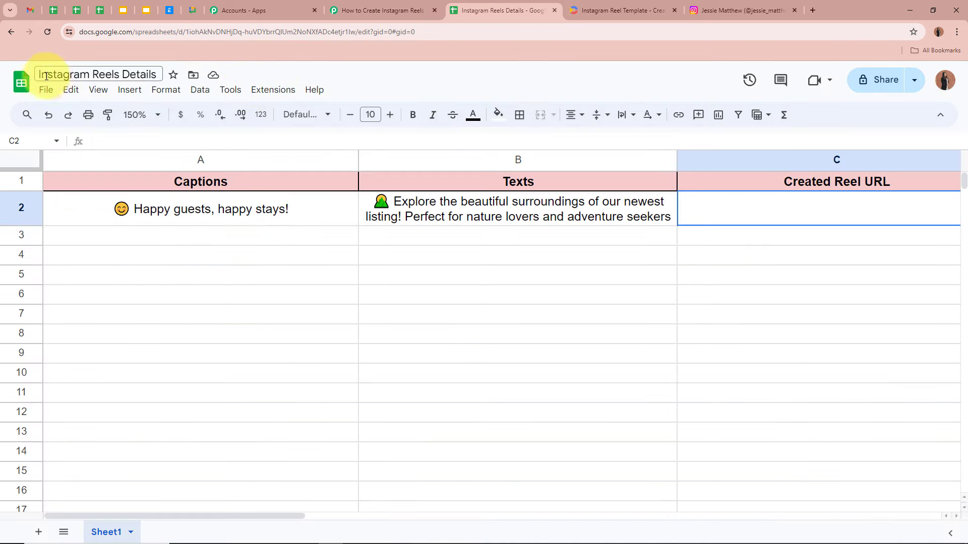
pyautogui.click(382, 10)
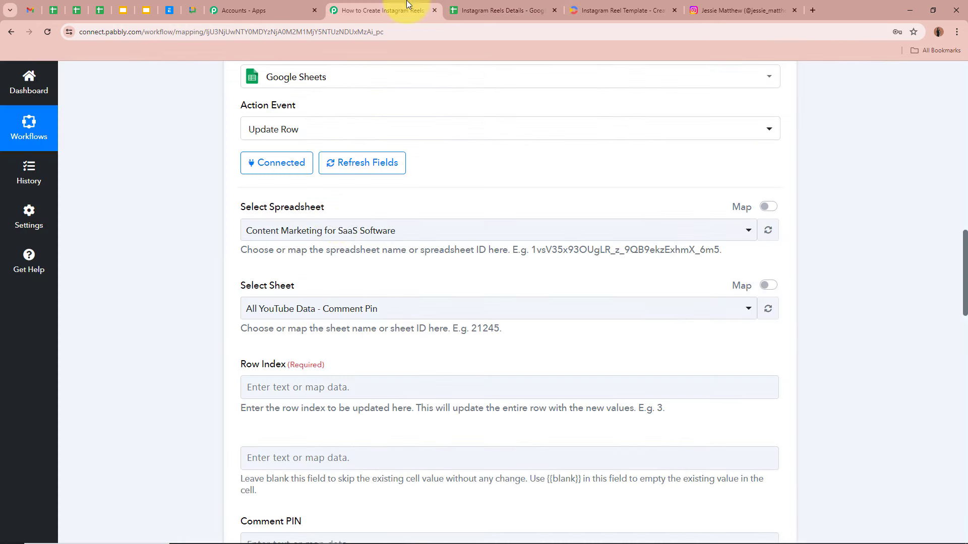
pyautogui.click(334, 230)
pyautogui.click(295, 311)
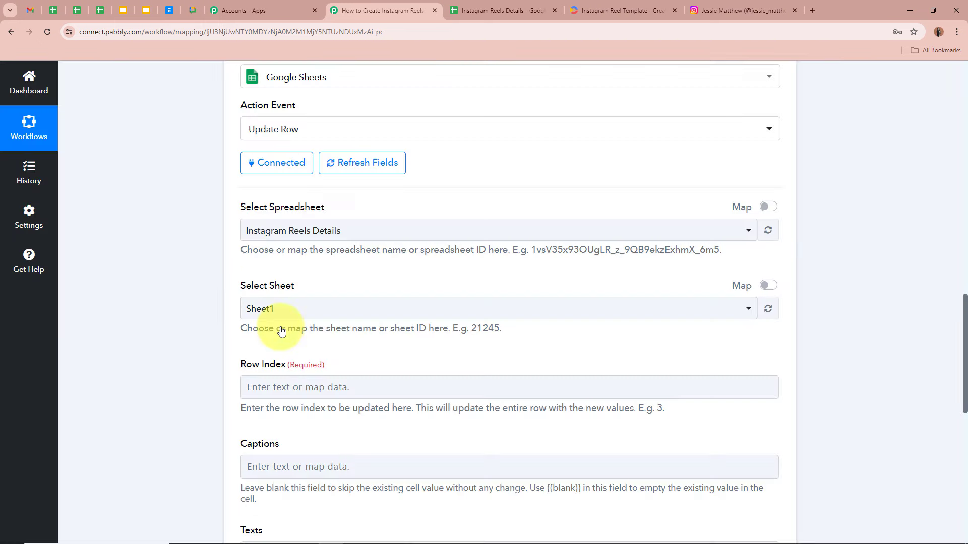
pyautogui.click(497, 10)
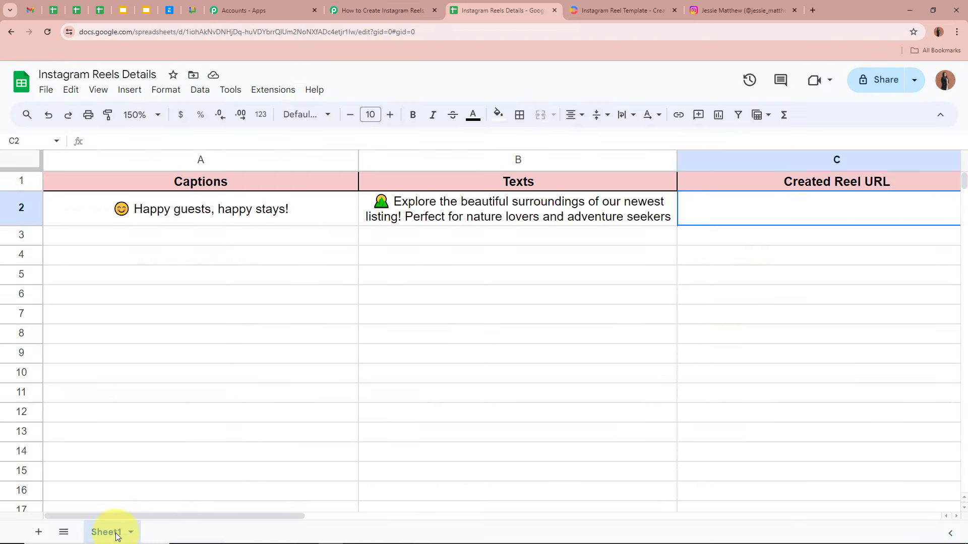
pyautogui.click(373, 10)
pyautogui.click(290, 308)
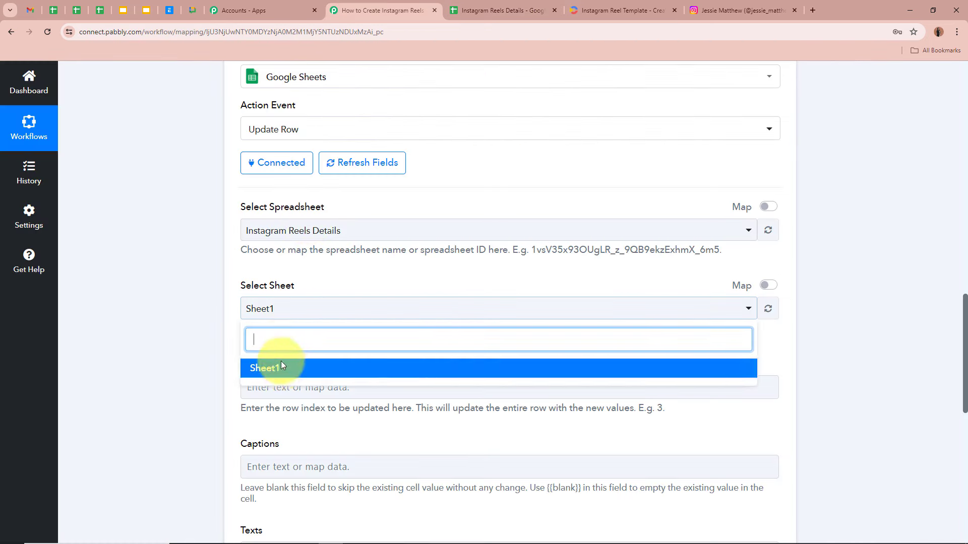
pyautogui.click(281, 367)
# Map the Row Index to the RowIndex value from the Google Sheets New or Updated Spreadsheet Row trigger.
pyautogui.scroll(-3, 133, 308)
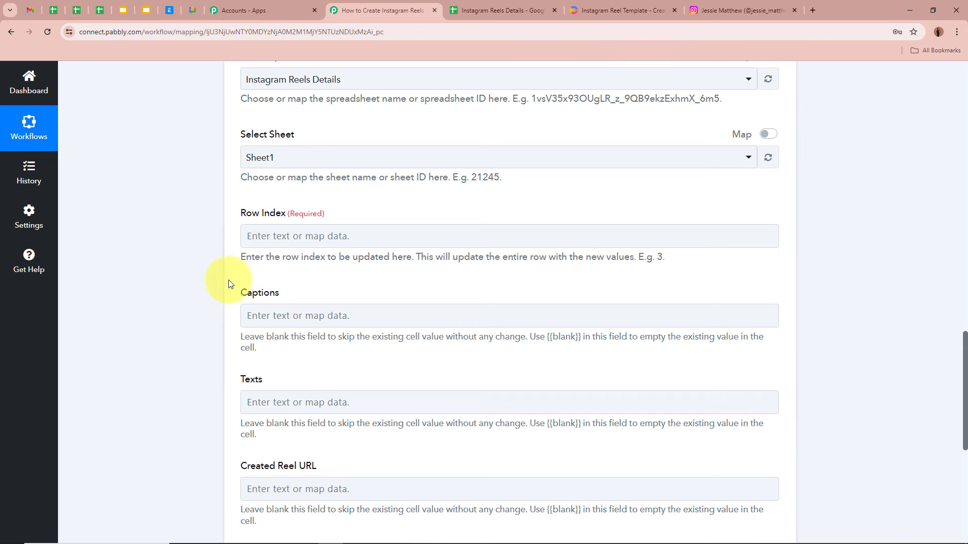
pyautogui.click(321, 244)
pyautogui.click(328, 328)
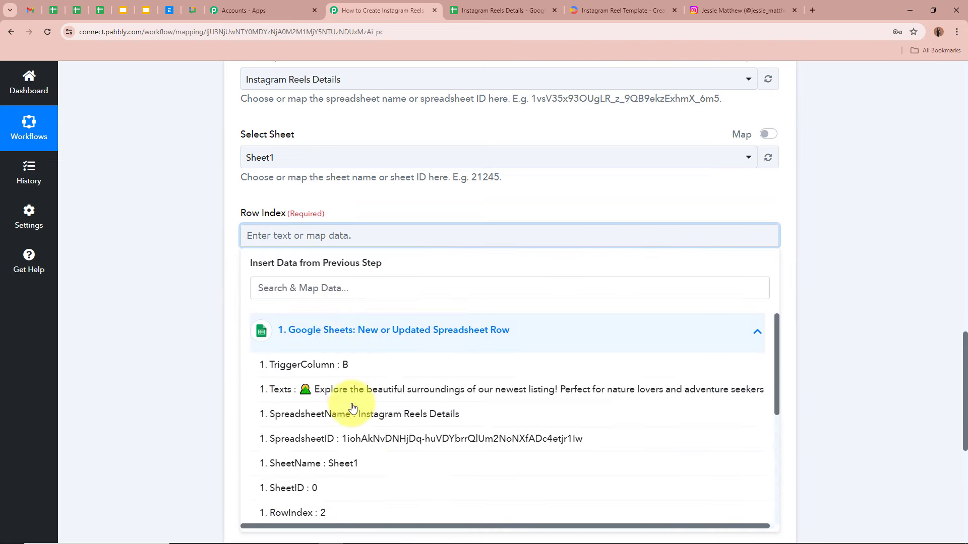
pyautogui.scroll(-3, 371, 439)
pyautogui.click(335, 409)
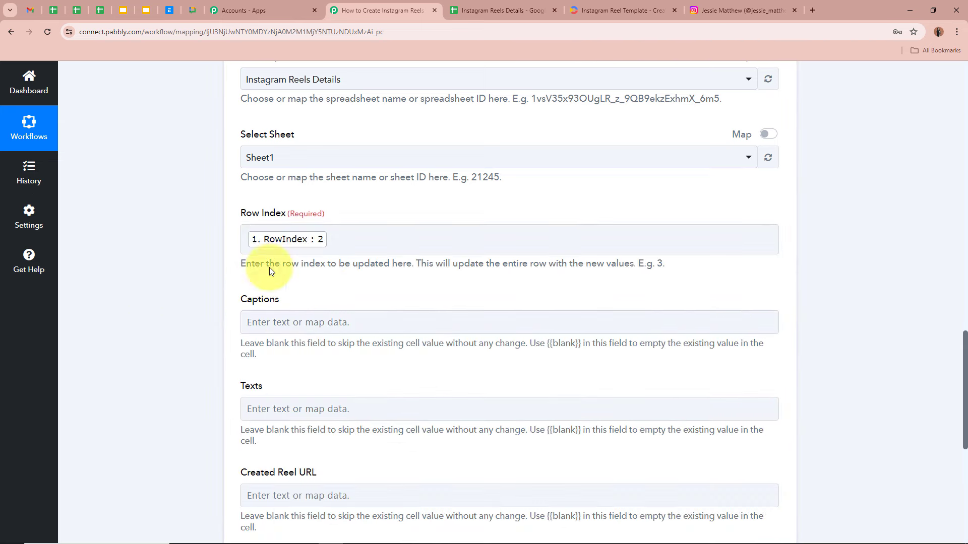
# Compare the action's Captions, Texts and Created Reel URL fields with the column headers and column C cells in the spreadsheet.
pyautogui.scroll(-2, 247, 267)
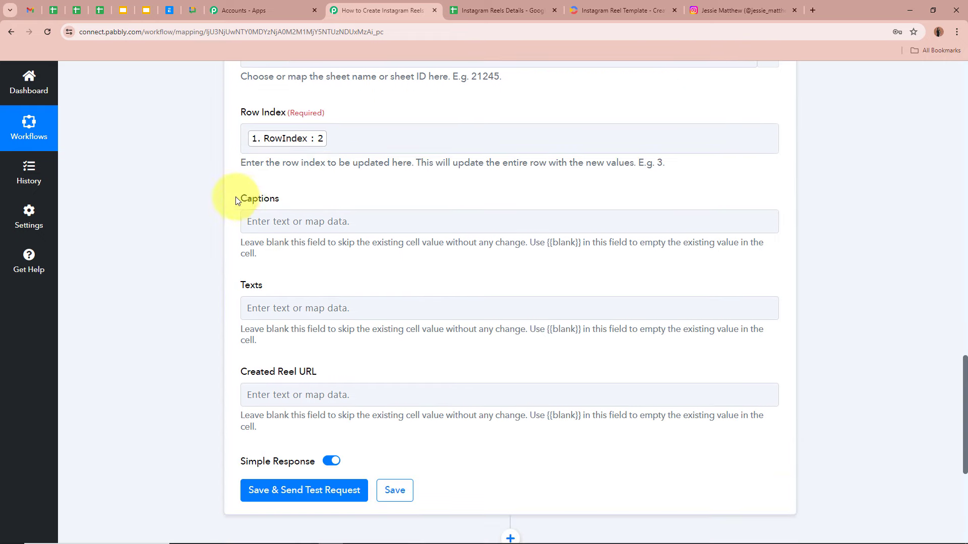
pyautogui.moveTo(237, 293); pyautogui.dragTo(267, 286)
pyautogui.moveTo(237, 370); pyautogui.dragTo(306, 372)
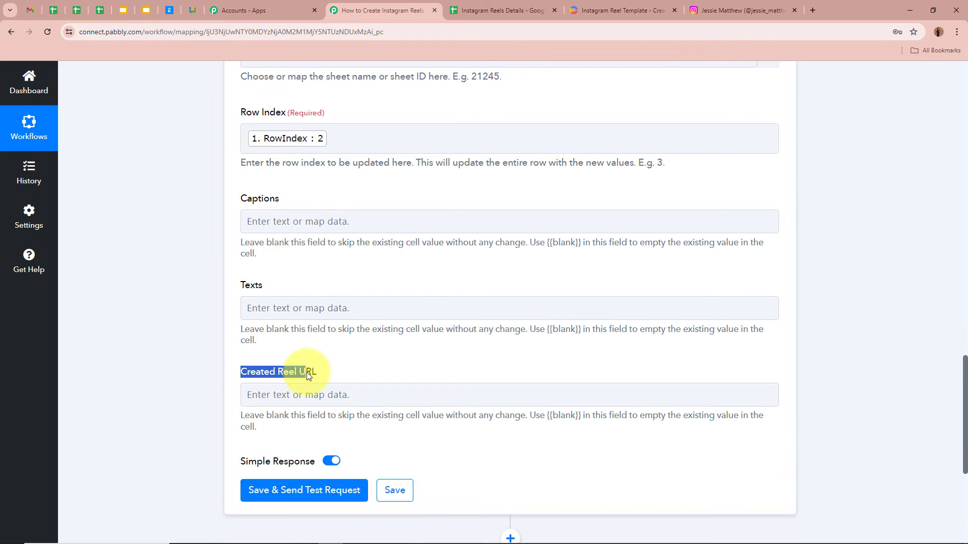
pyautogui.click(338, 377)
pyautogui.click(499, 10)
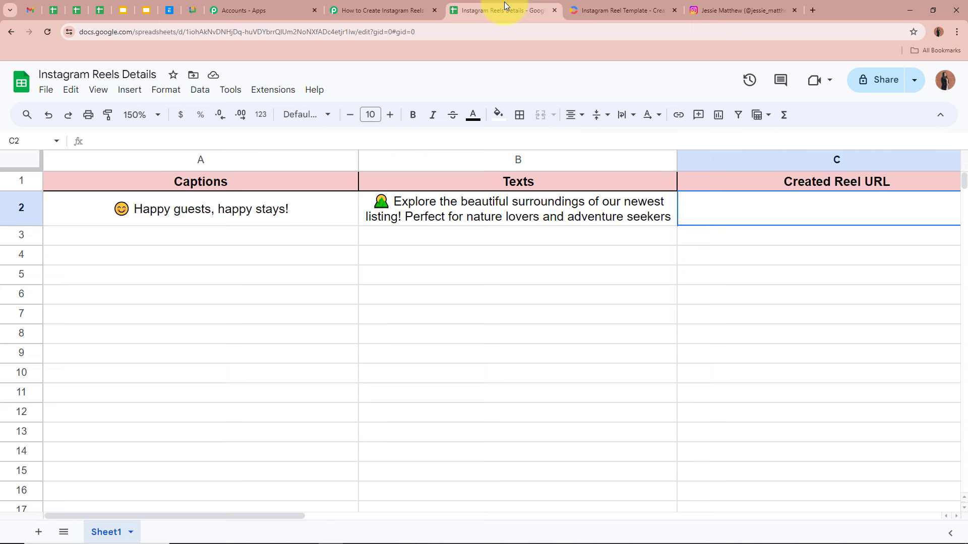
pyautogui.click(258, 186)
pyautogui.click(484, 178)
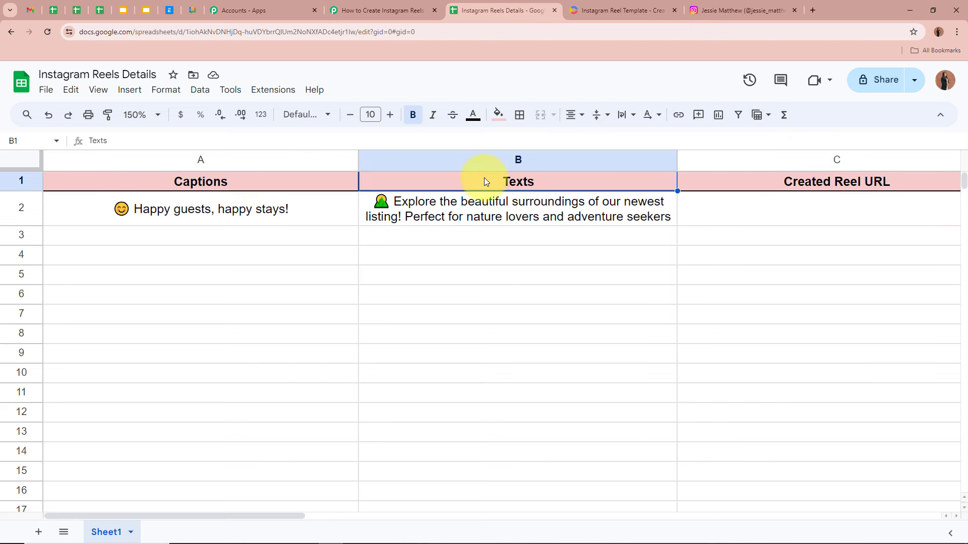
pyautogui.click(839, 182)
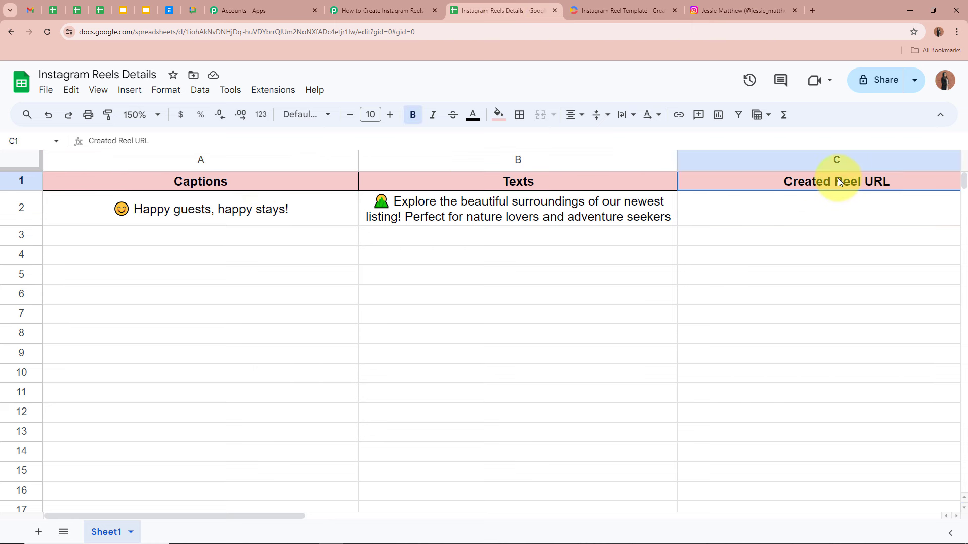
pyautogui.click(832, 209)
pyautogui.click(824, 236)
pyautogui.click(822, 292)
pyautogui.click(820, 335)
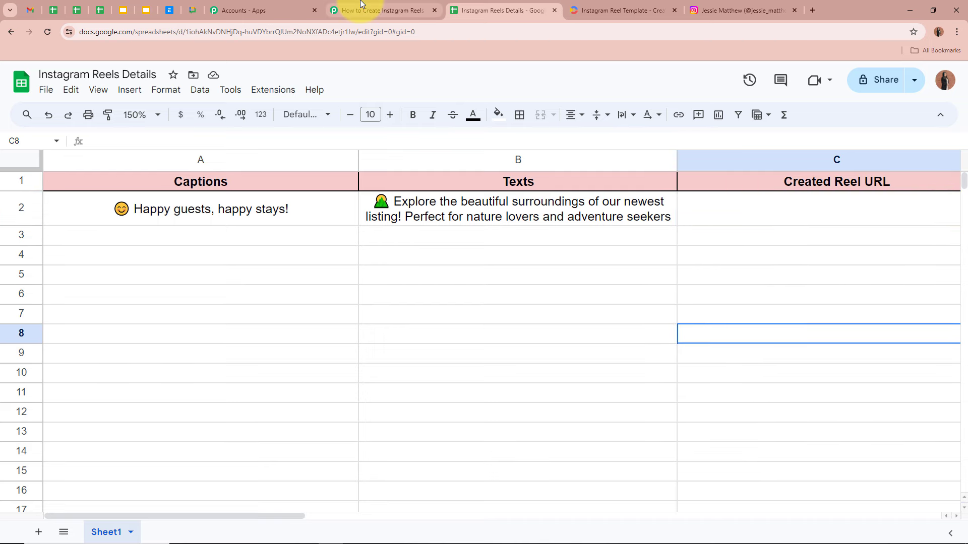
# Back in the Pabbly Connect workflow, map Created Reel URL to the 0 Url value from the Creatomate Create Single Render step.
pyautogui.click(348, 10)
pyautogui.scroll(-1, 190, 356)
pyautogui.click(279, 347)
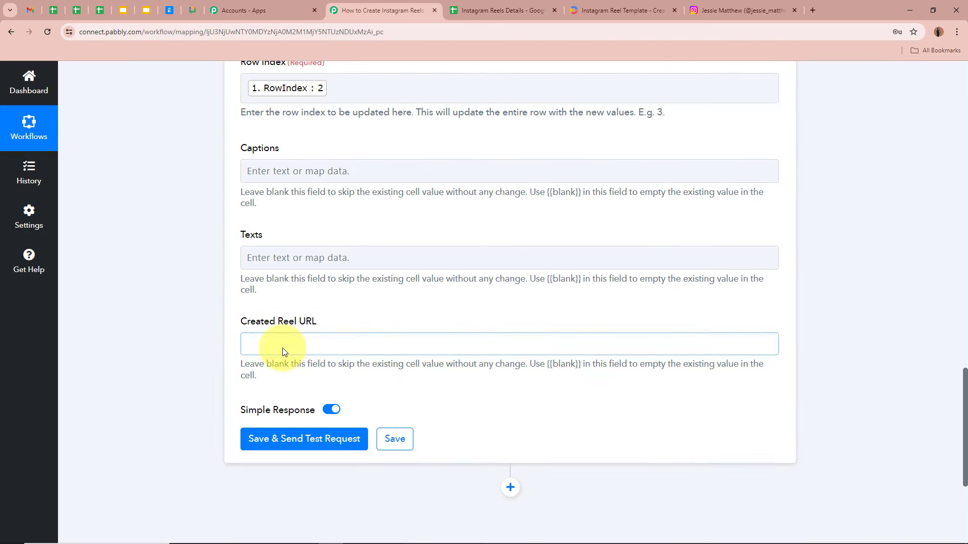
pyautogui.scroll(-2, 168, 322)
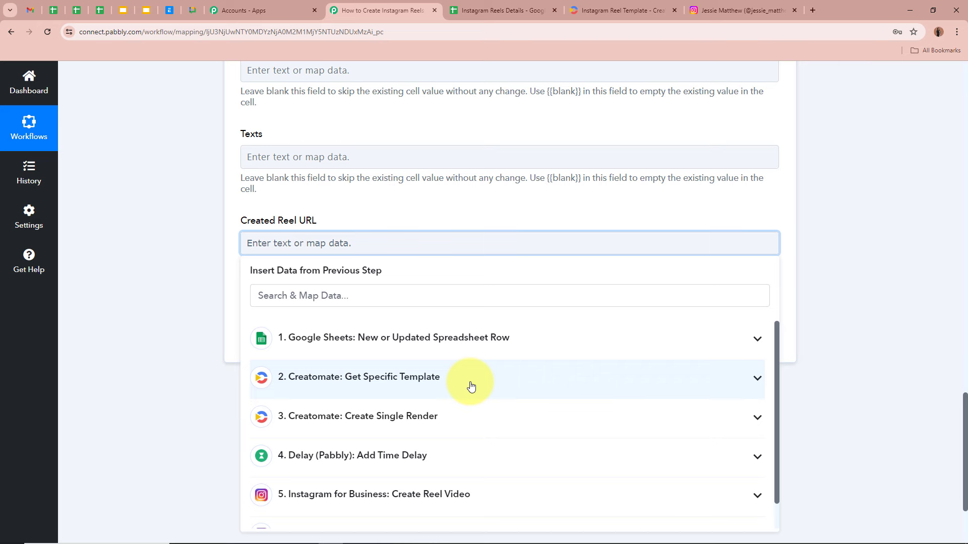
pyautogui.click(443, 421)
pyautogui.click(393, 499)
pyautogui.click(159, 309)
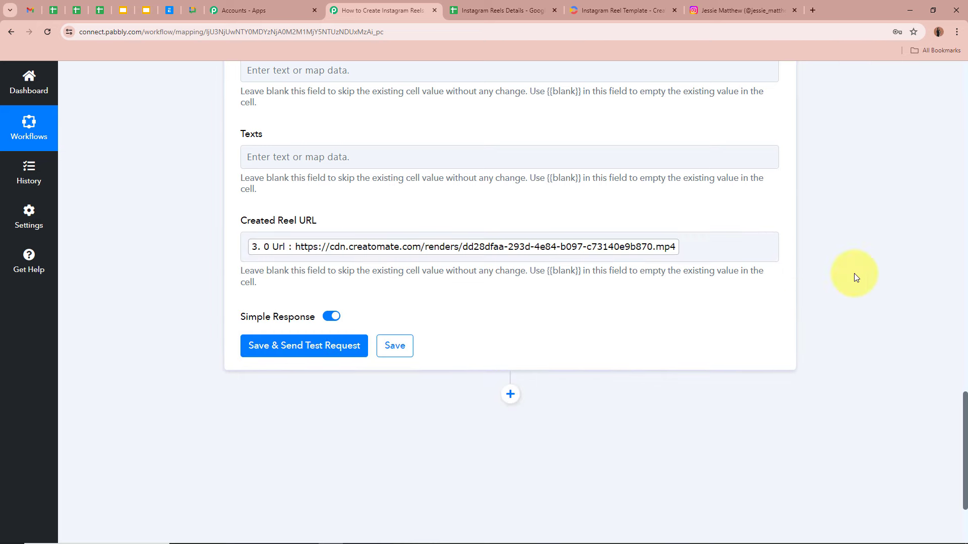
# Review the Update Row mappings, save the action with a test request, and check the response received.
pyautogui.scroll(6, 854, 273)
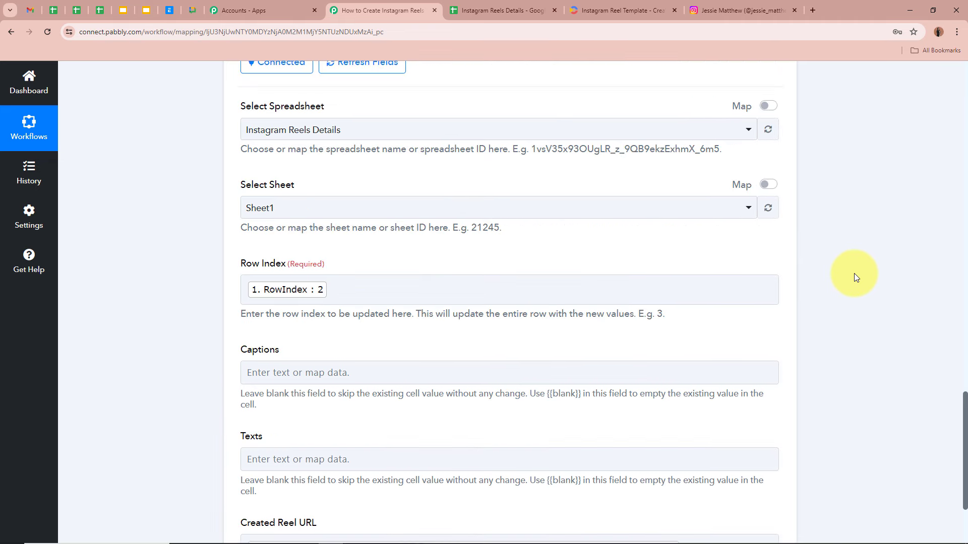
pyautogui.scroll(-8, 853, 273)
pyautogui.click(289, 245)
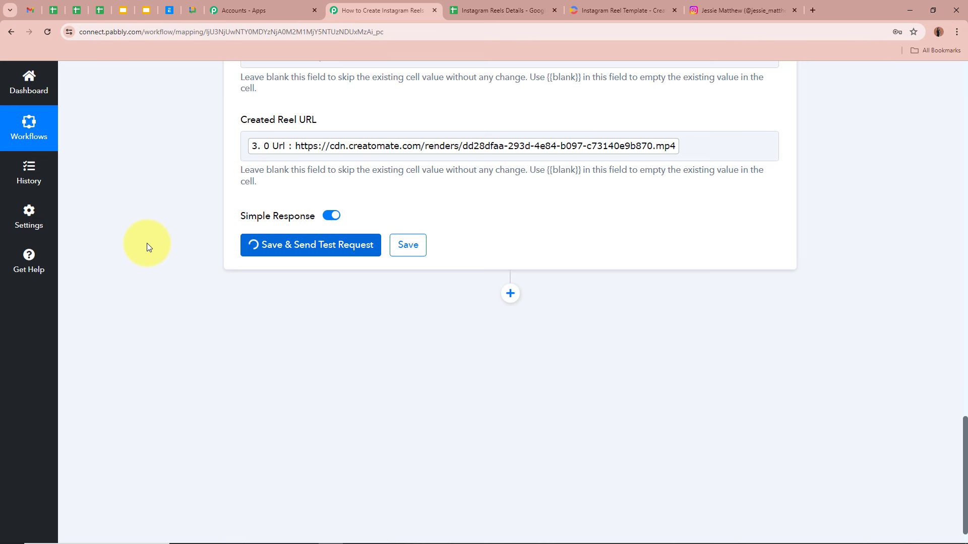
pyautogui.scroll(-1, 146, 243)
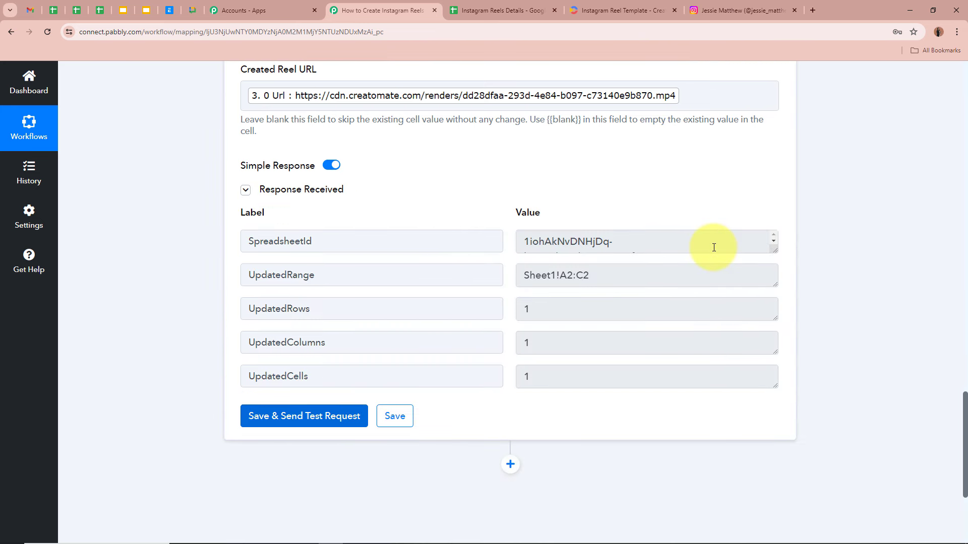
# Check the Created Reel URL entry in row 2 of the Instagram Reels Details spreadsheet.
pyautogui.click(504, 10)
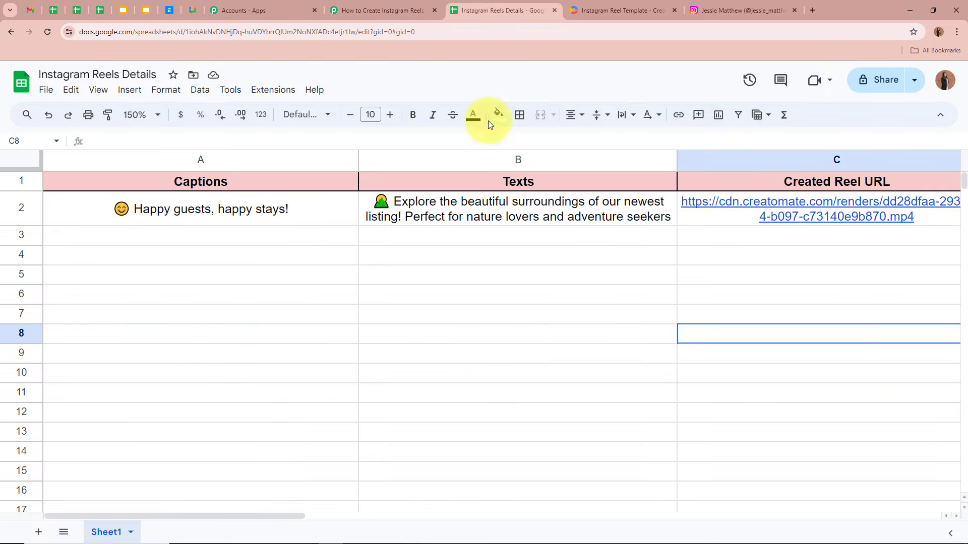
pyautogui.click(738, 236)
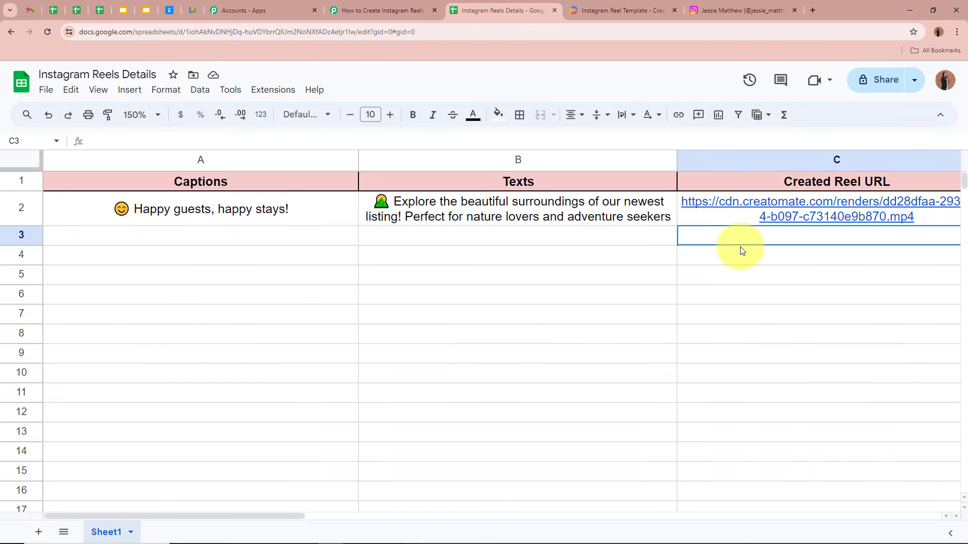
pyautogui.press('Down')
pyautogui.press('Down')
pyautogui.click(713, 236)
pyautogui.click(714, 260)
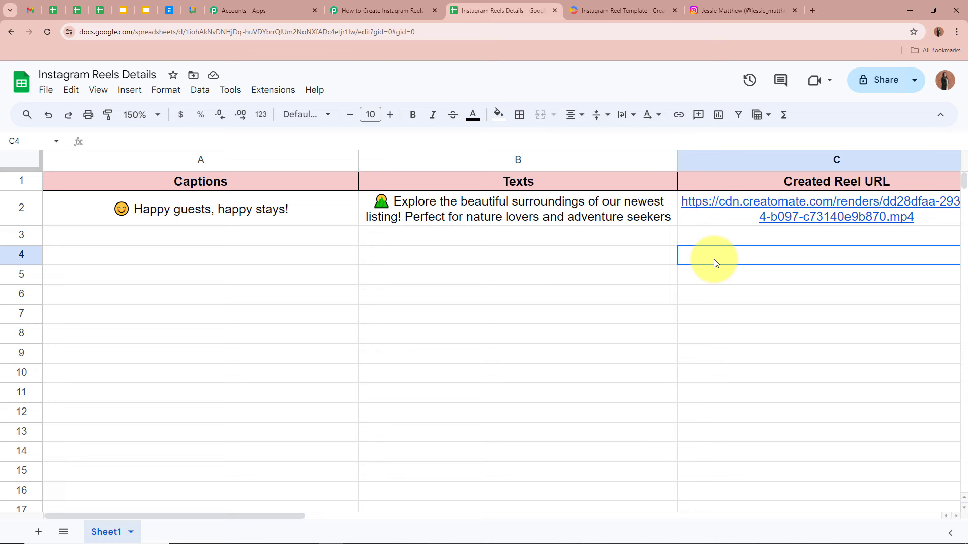
pyautogui.click(742, 201)
pyautogui.click(746, 294)
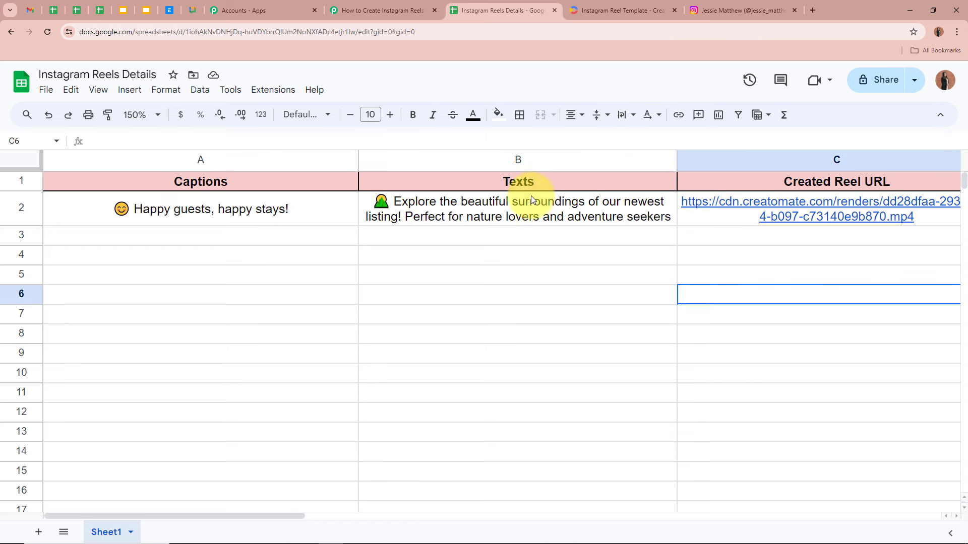
# Return to the Pabbly Connect workflow and review its trigger and all its actions.
pyautogui.hotkey('ctrl', 'shift', 'Tab')
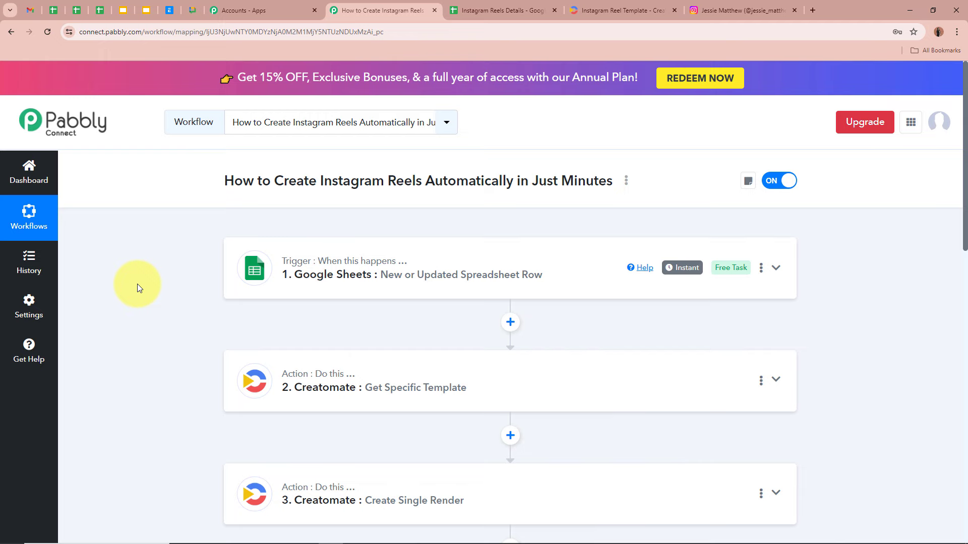
pyautogui.scroll(-8, 137, 283)
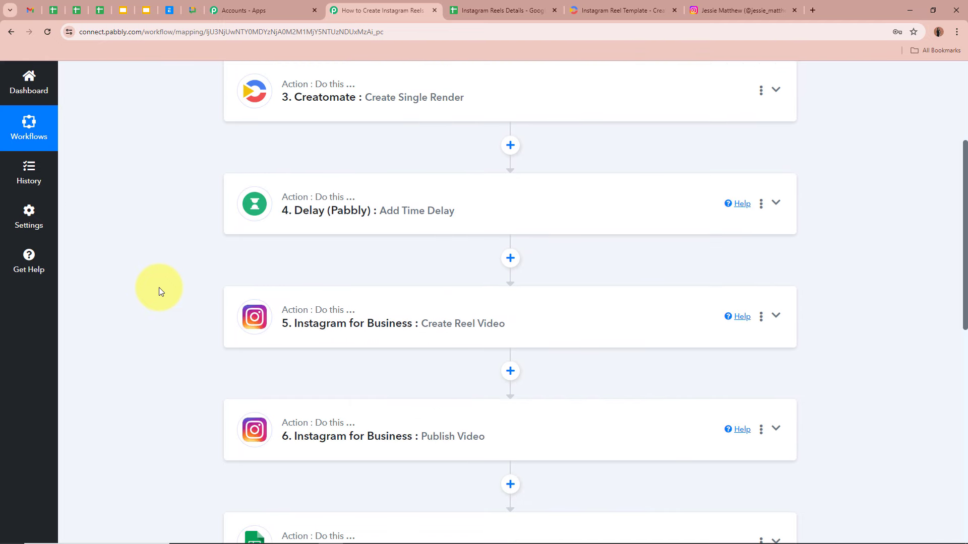
pyautogui.scroll(8, 159, 291)
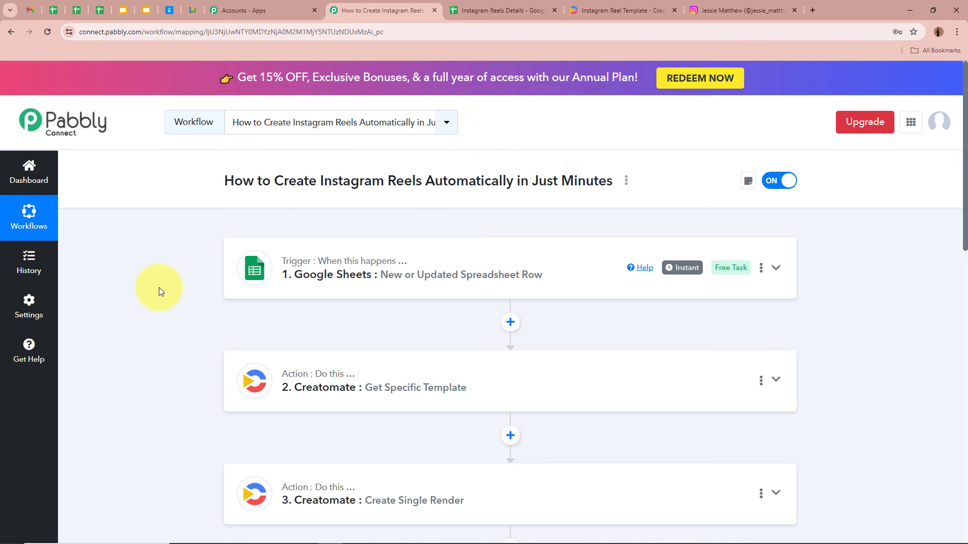
pyautogui.scroll(-4, 187, 291)
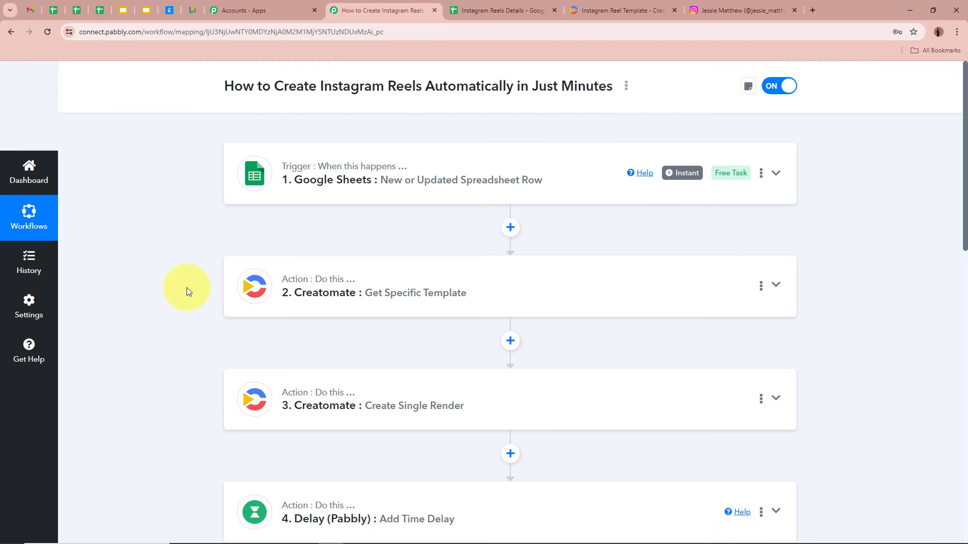
pyautogui.scroll(4, 186, 291)
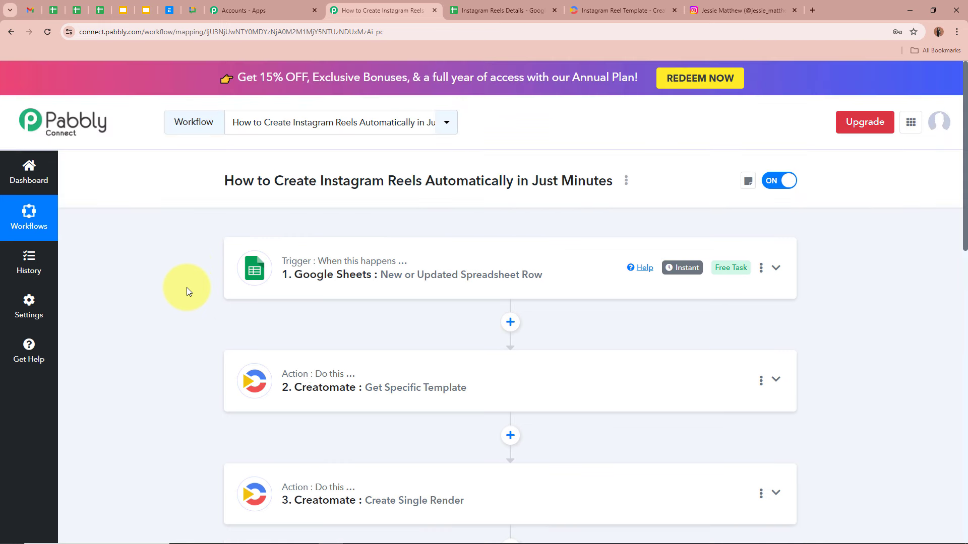